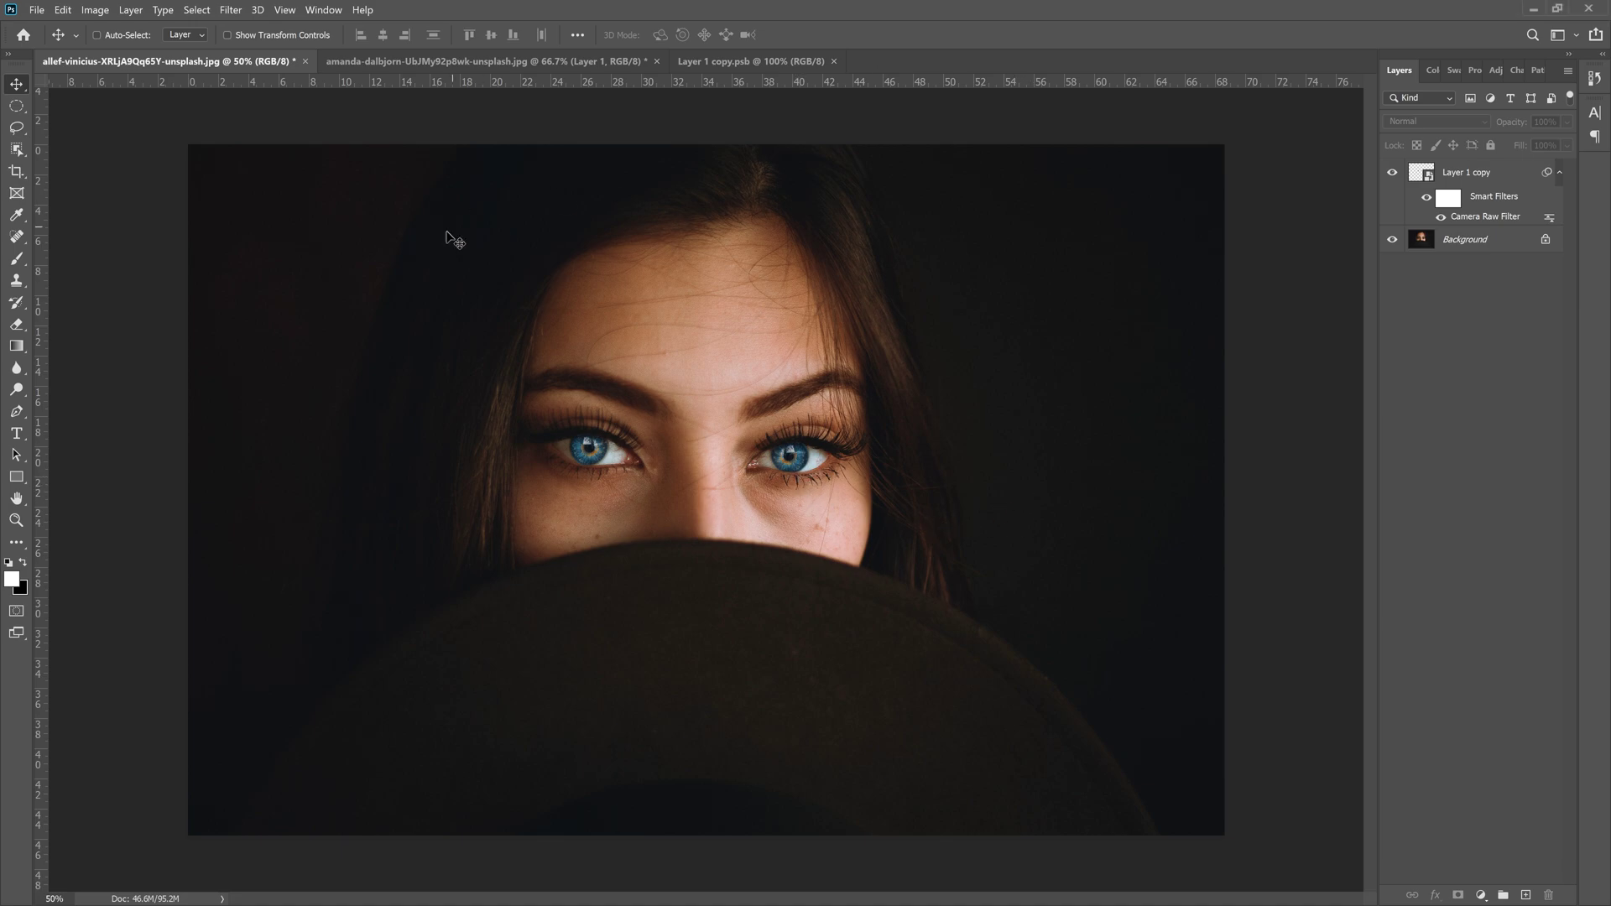
# - Compare the blue-eye layer with the original in the portrait, then hide Layer 1 copy
pyautogui.click(1392, 174)
pyautogui.click(1392, 173)
pyautogui.hotkey('ctrl', 'Tab')
pyautogui.click(206, 61)
pyautogui.hotkey('ctrl', 'Tab')
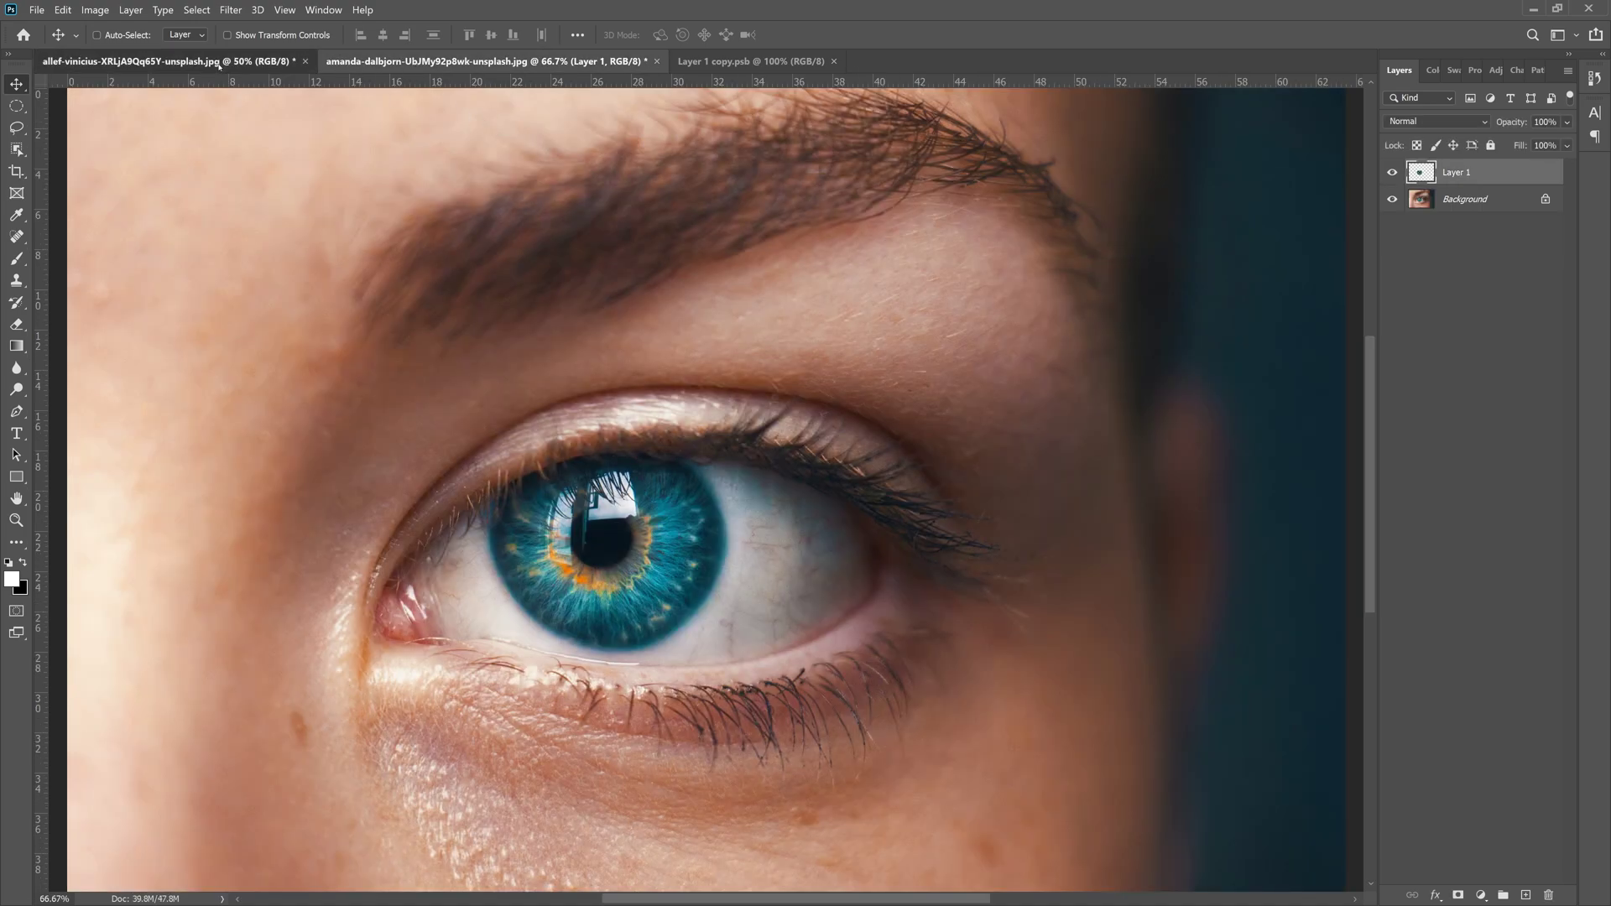
pyautogui.click(218, 63)
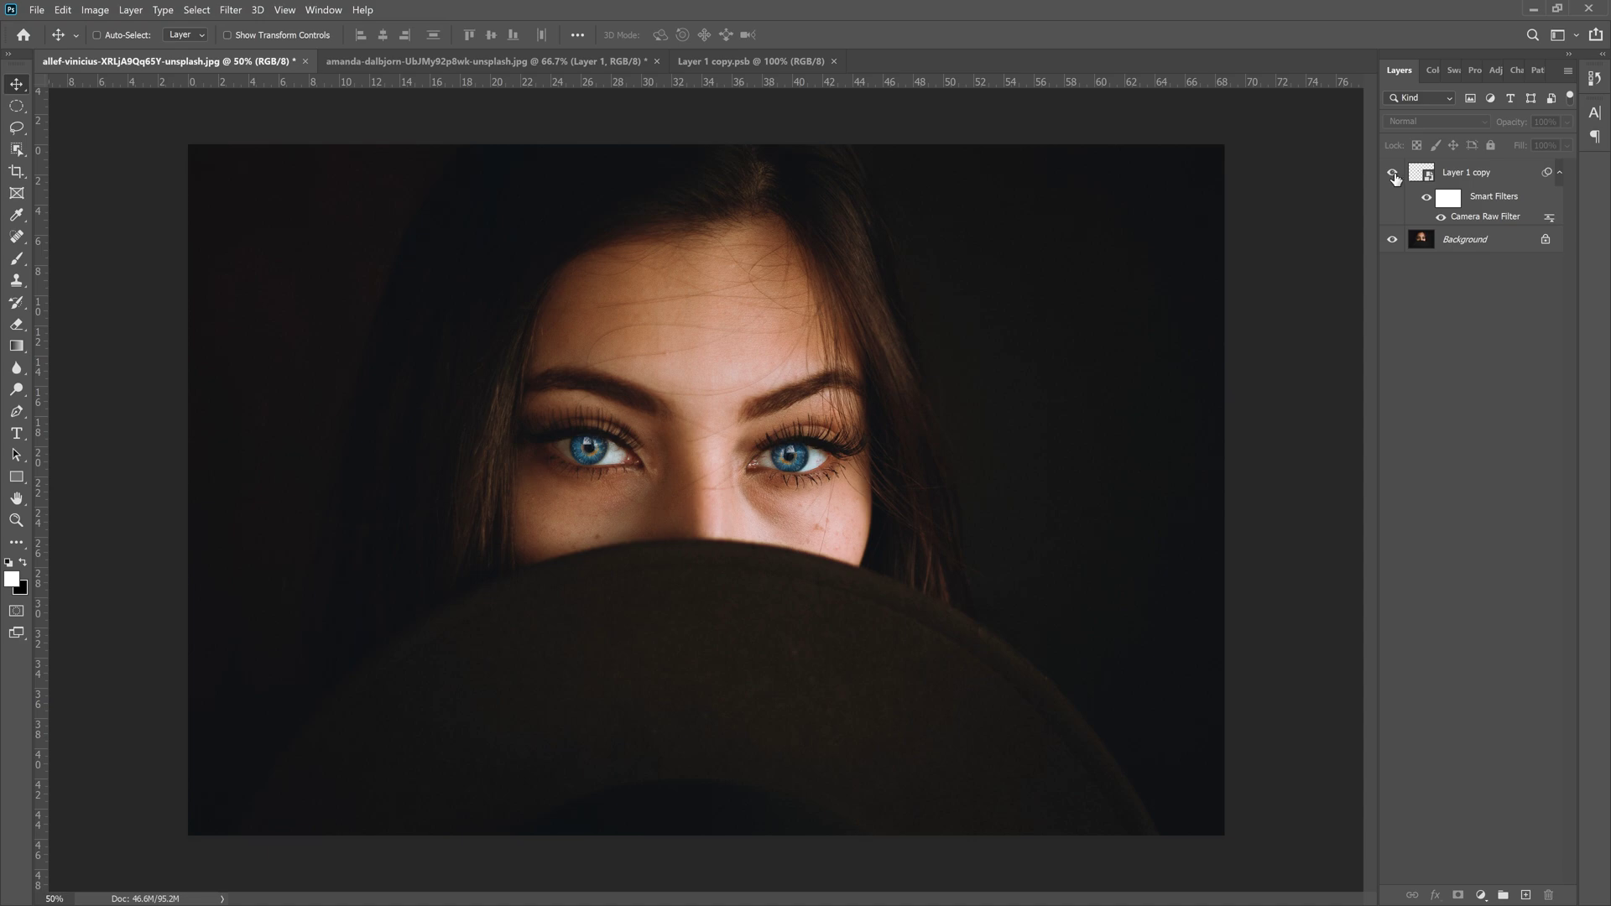
pyautogui.click(1393, 174)
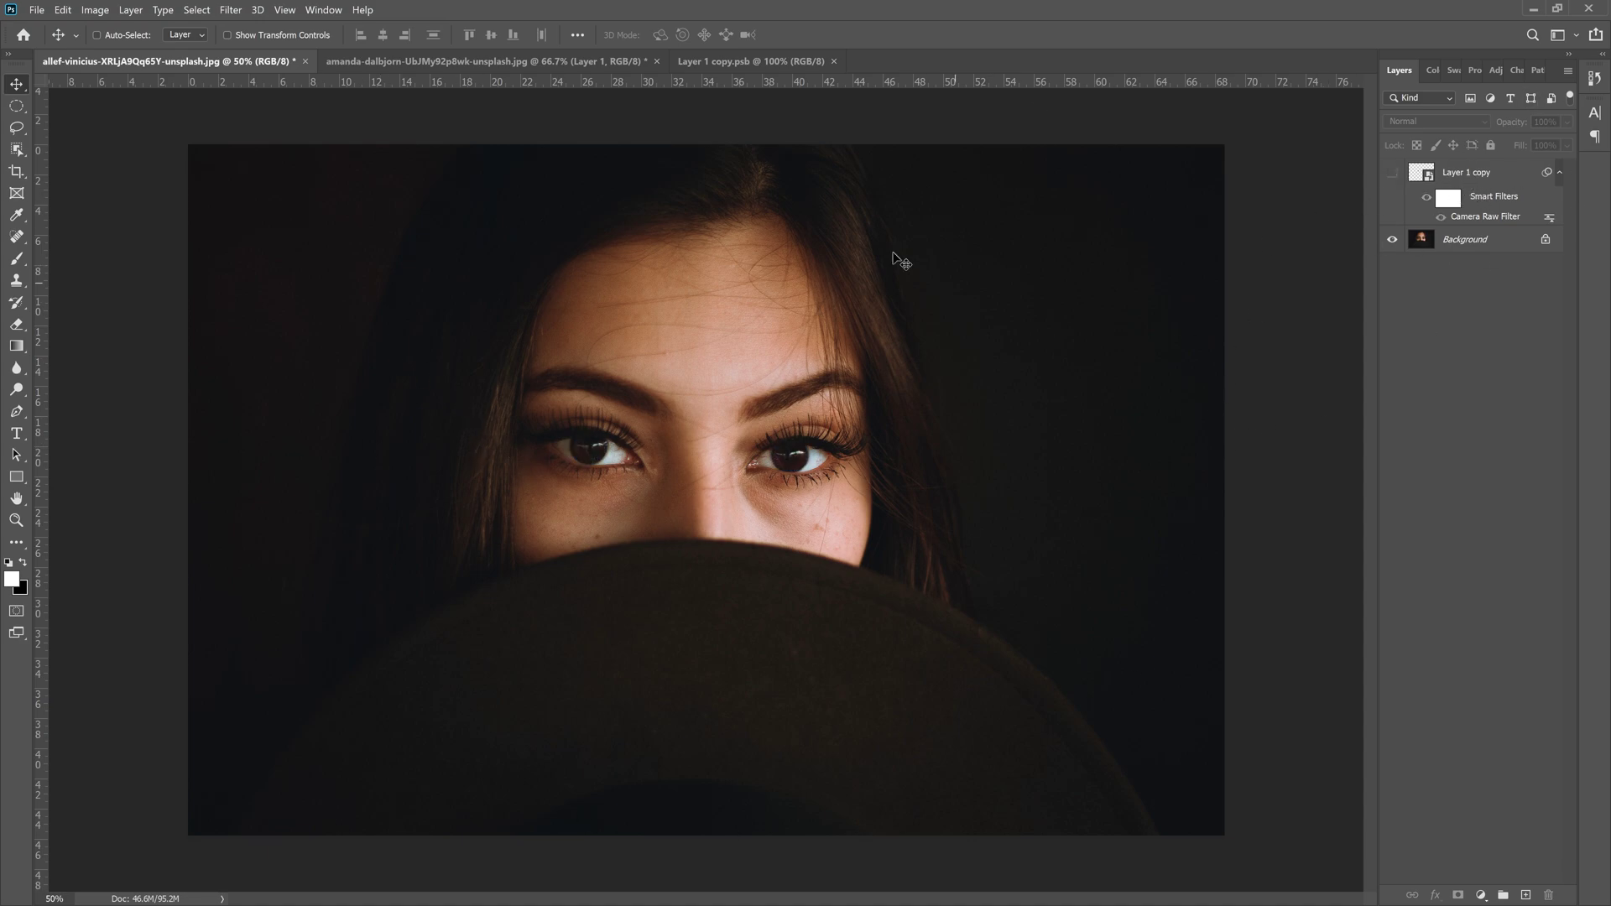
# - In the amanda-dalbjorn eye close-up, hide Layer 1 and select the freehand Lasso Tool
pyautogui.click(428, 64)
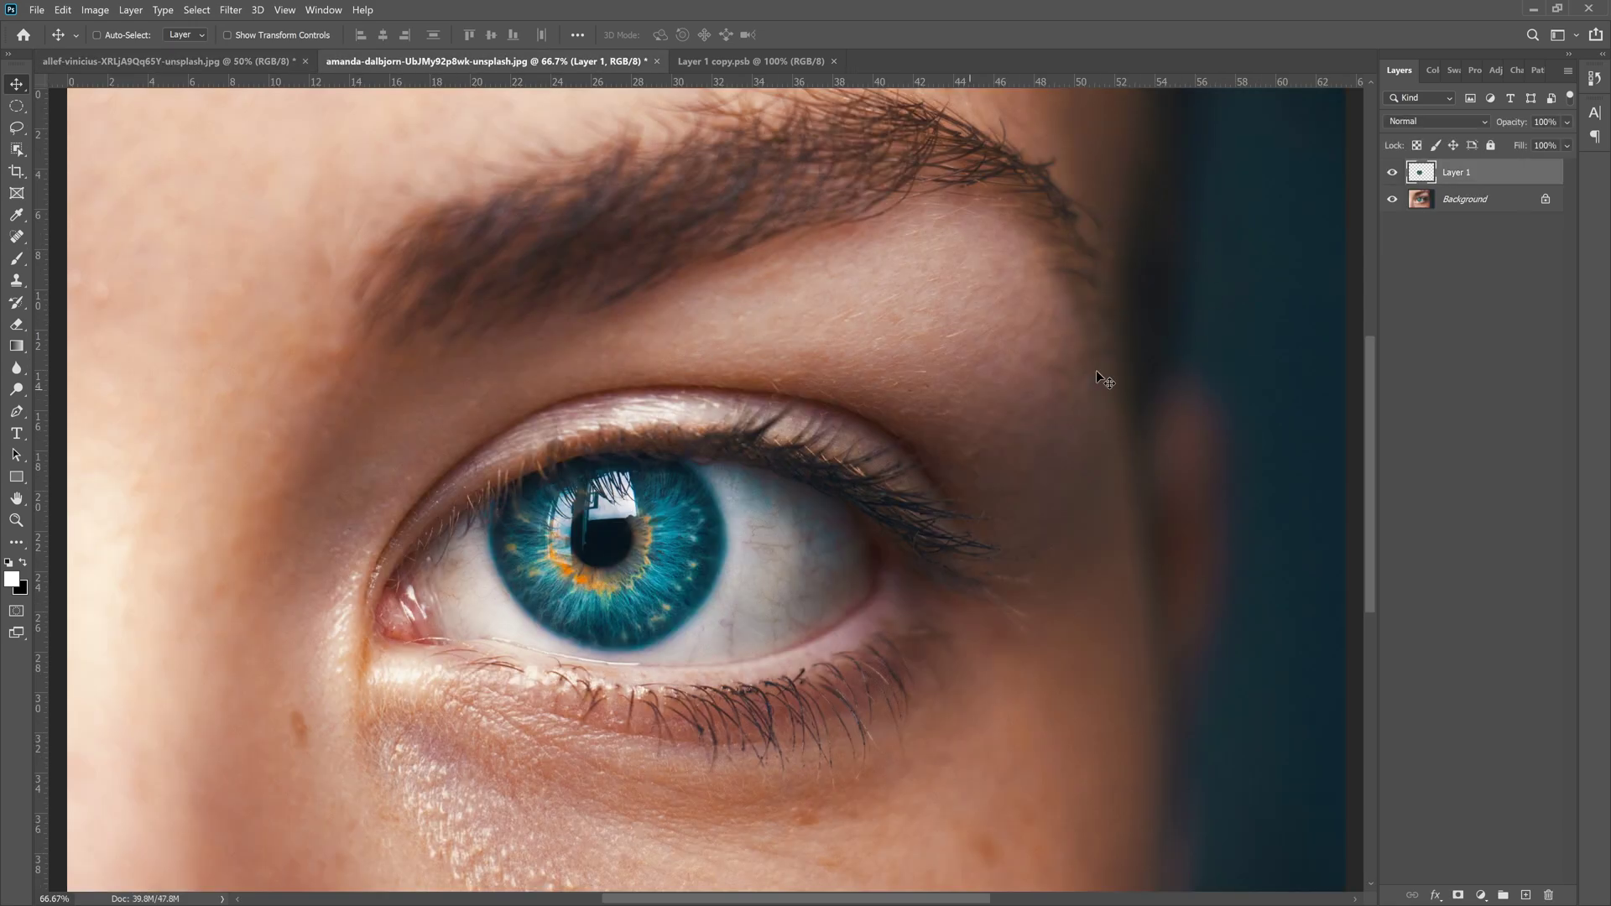
pyautogui.click(1393, 172)
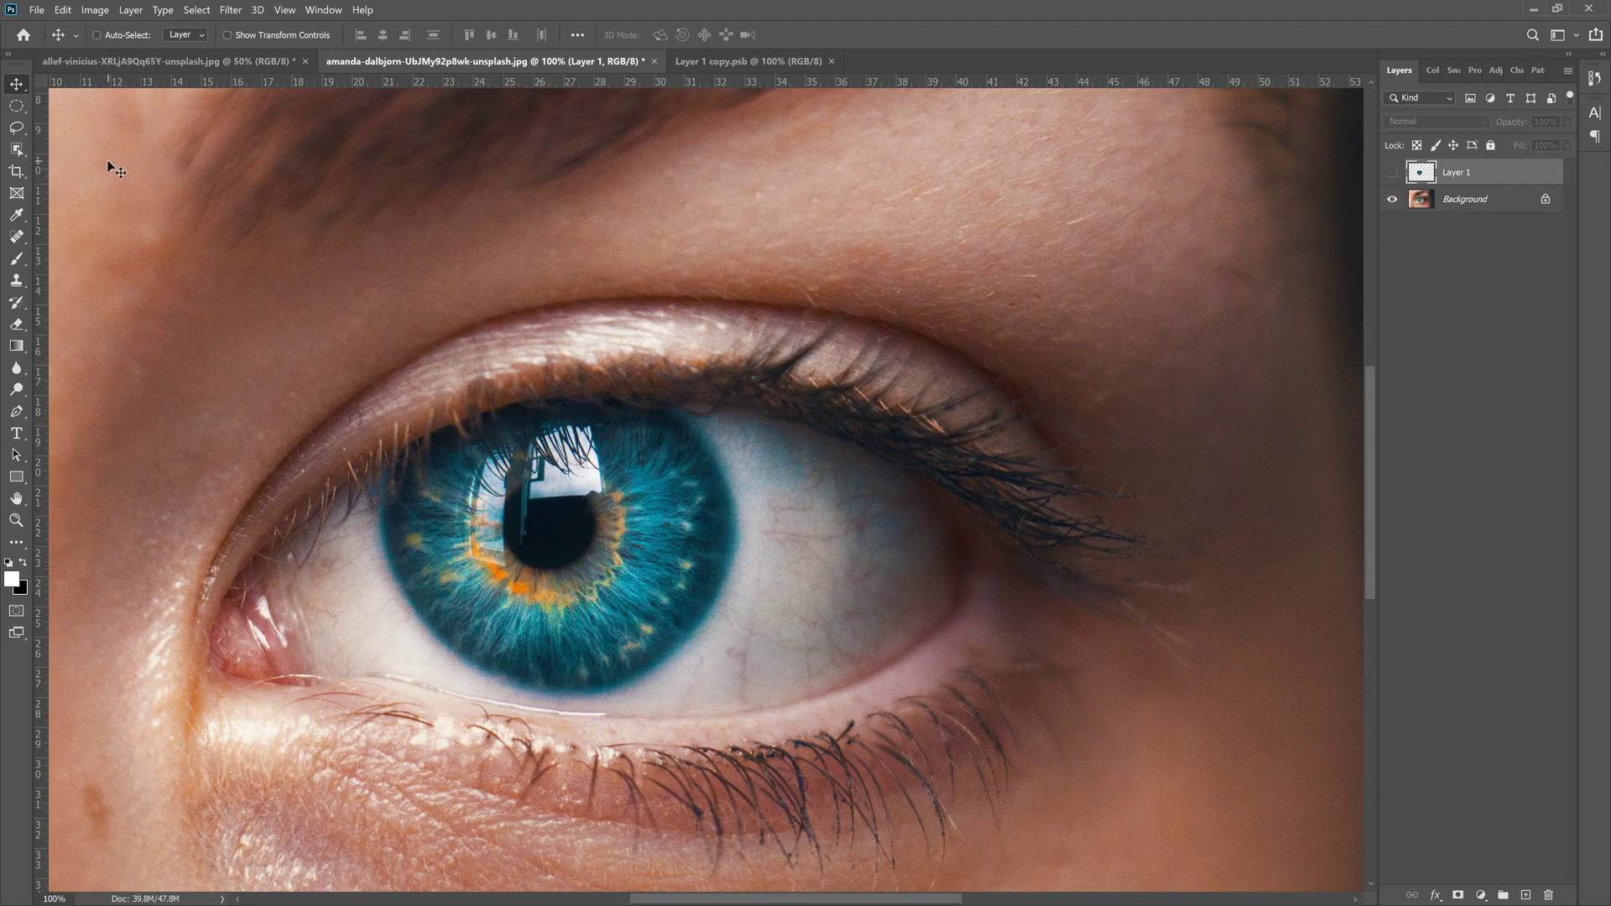
pyautogui.click(17, 127)
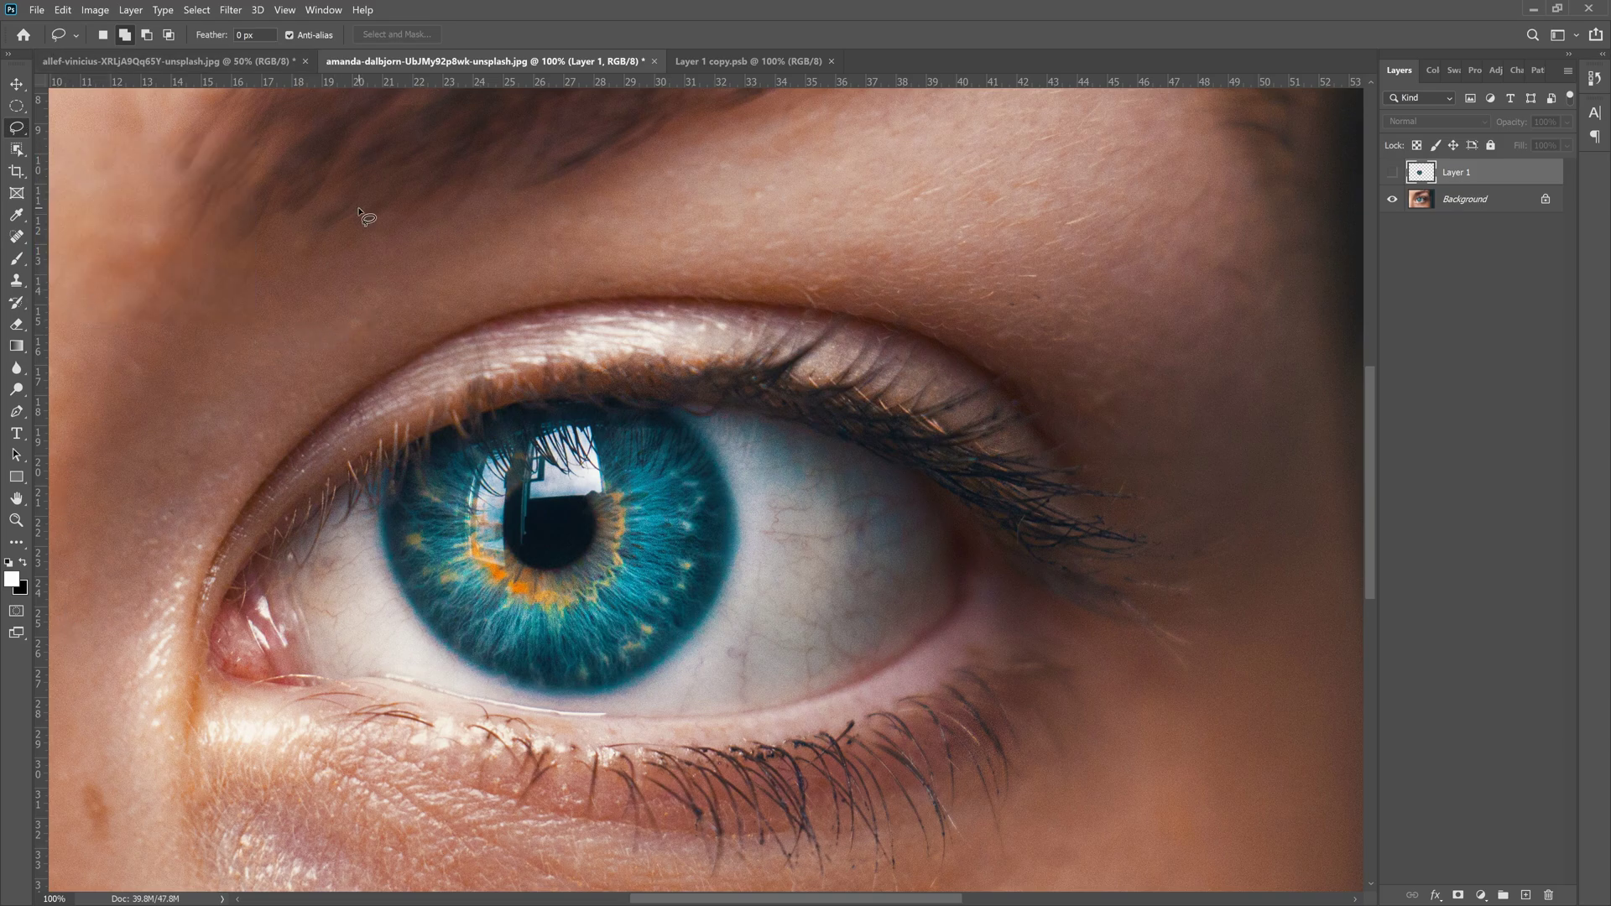
pyautogui.click(322, 10)
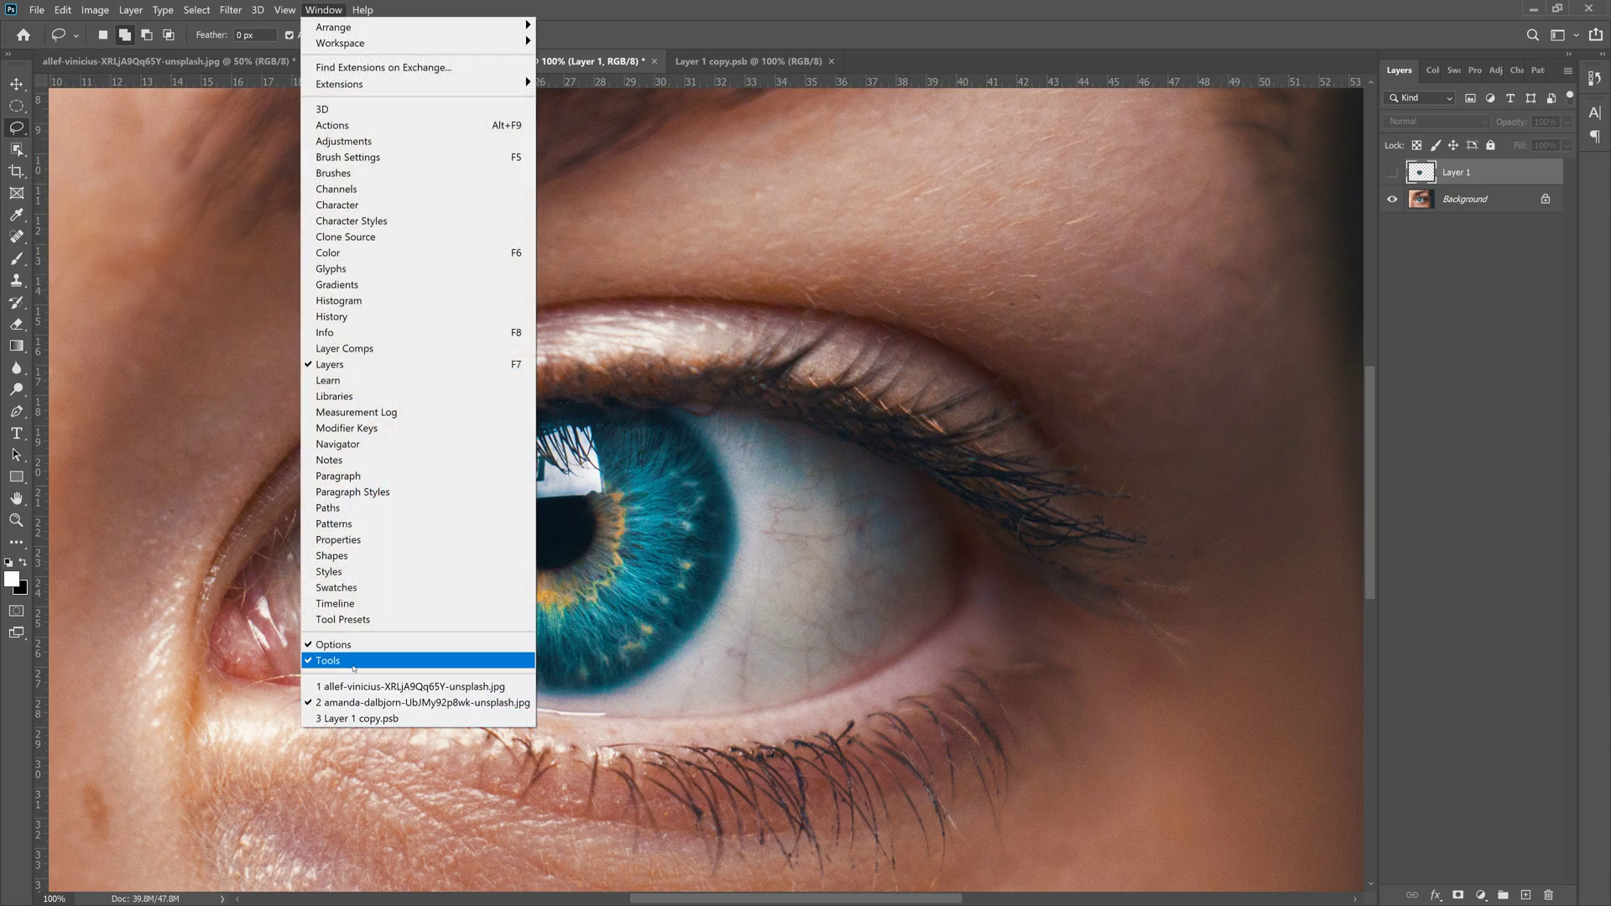
pyautogui.press('Escape')
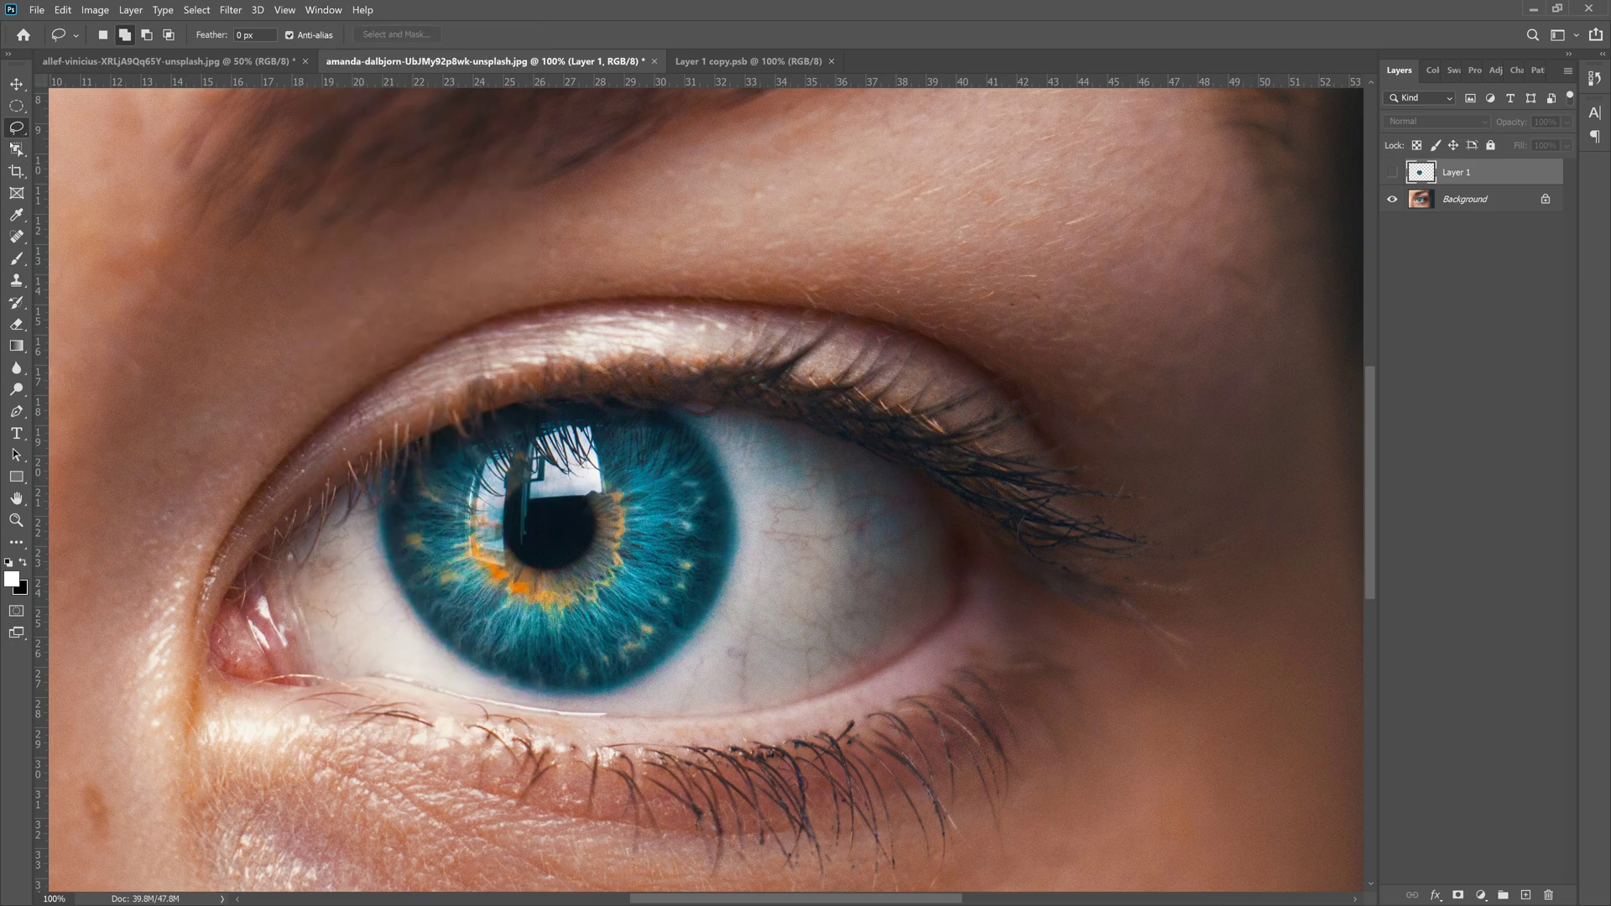
pyautogui.rightClick(15, 128)
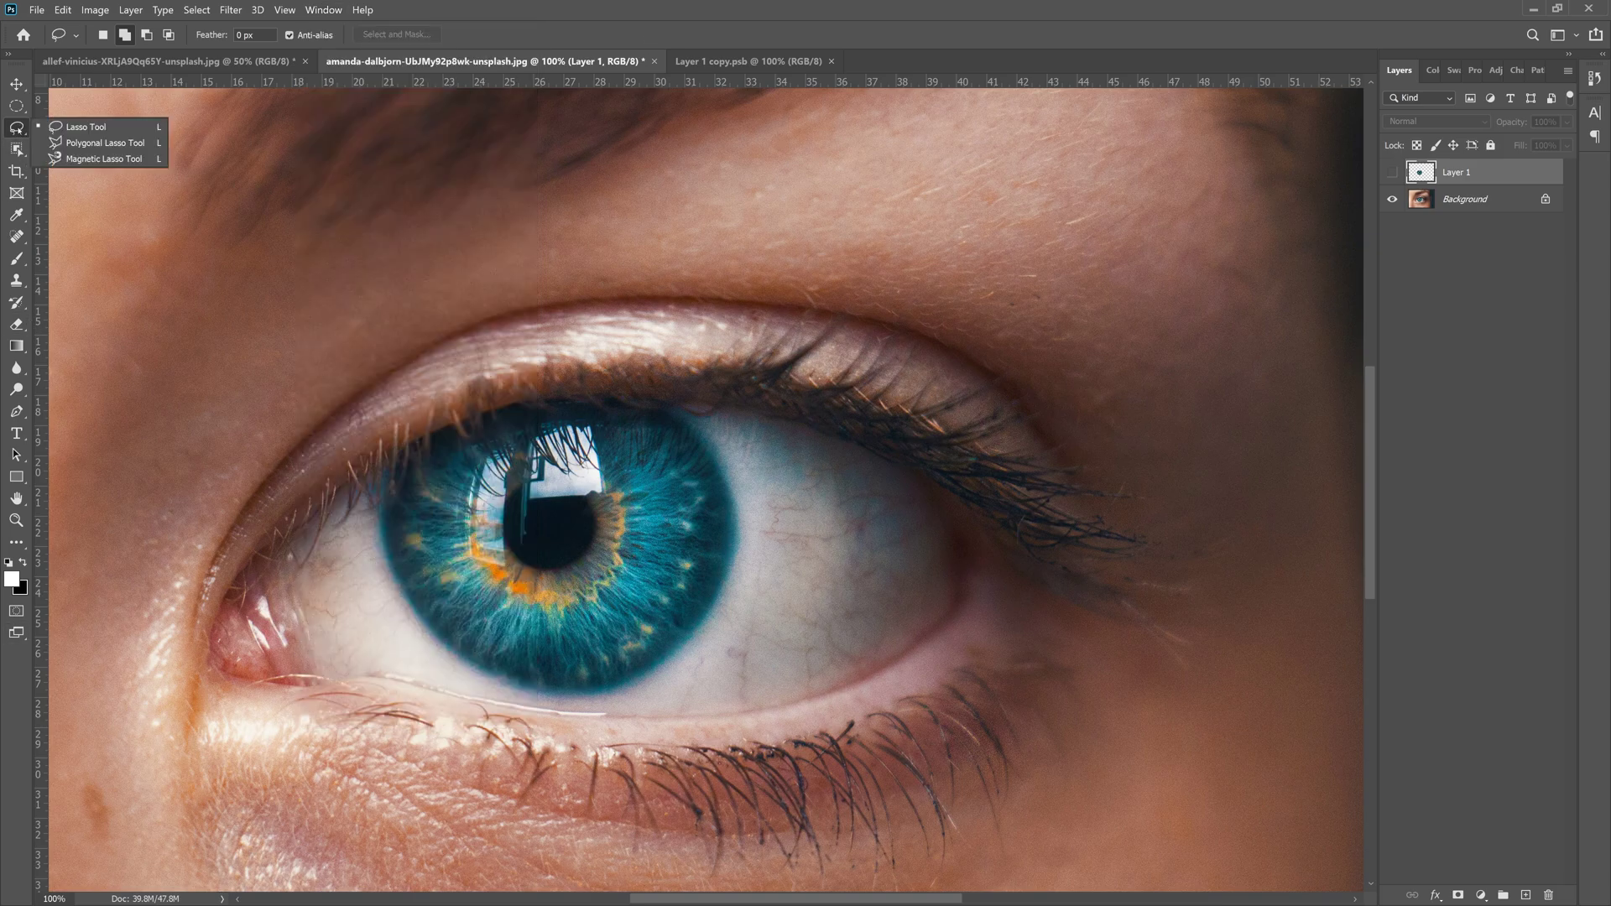
pyautogui.click(84, 139)
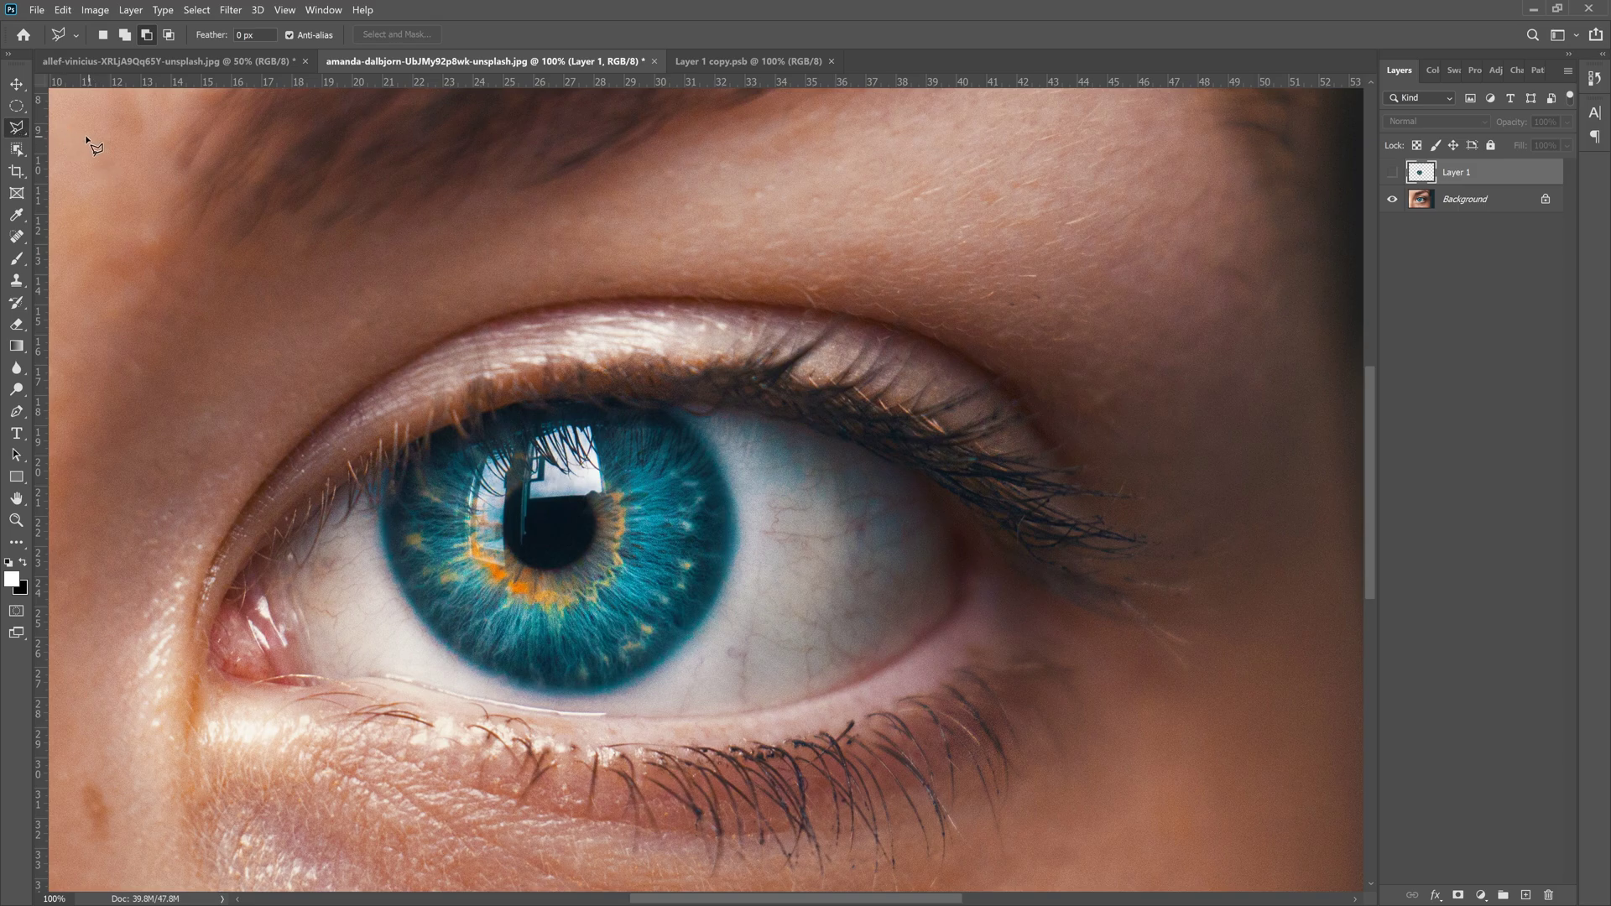
pyautogui.rightClick(16, 128)
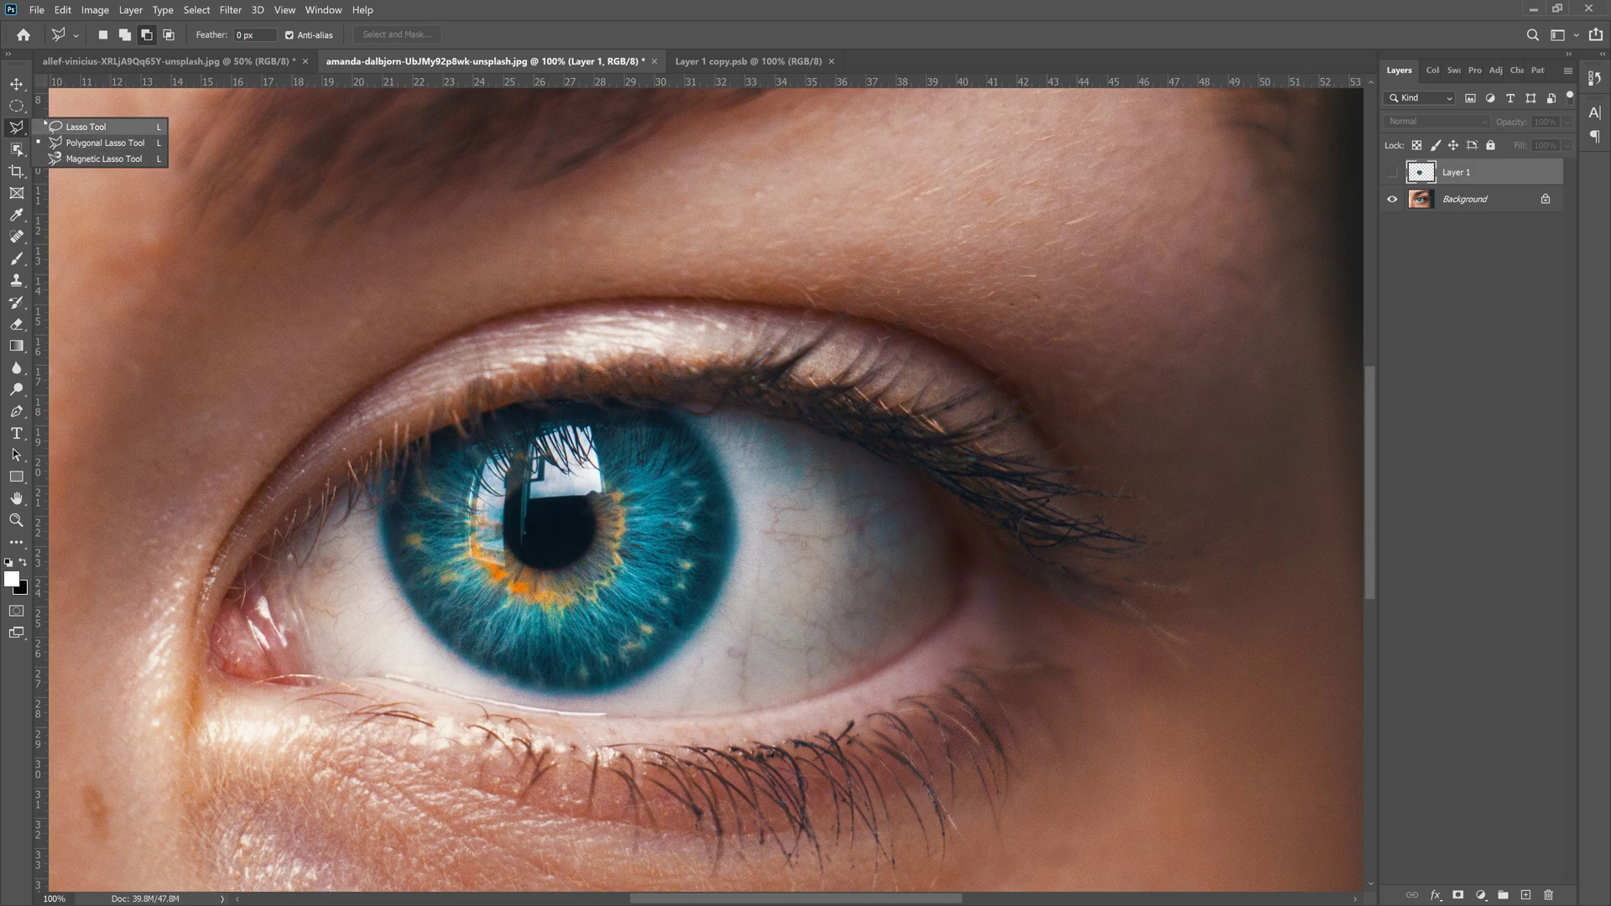
pyautogui.click(87, 127)
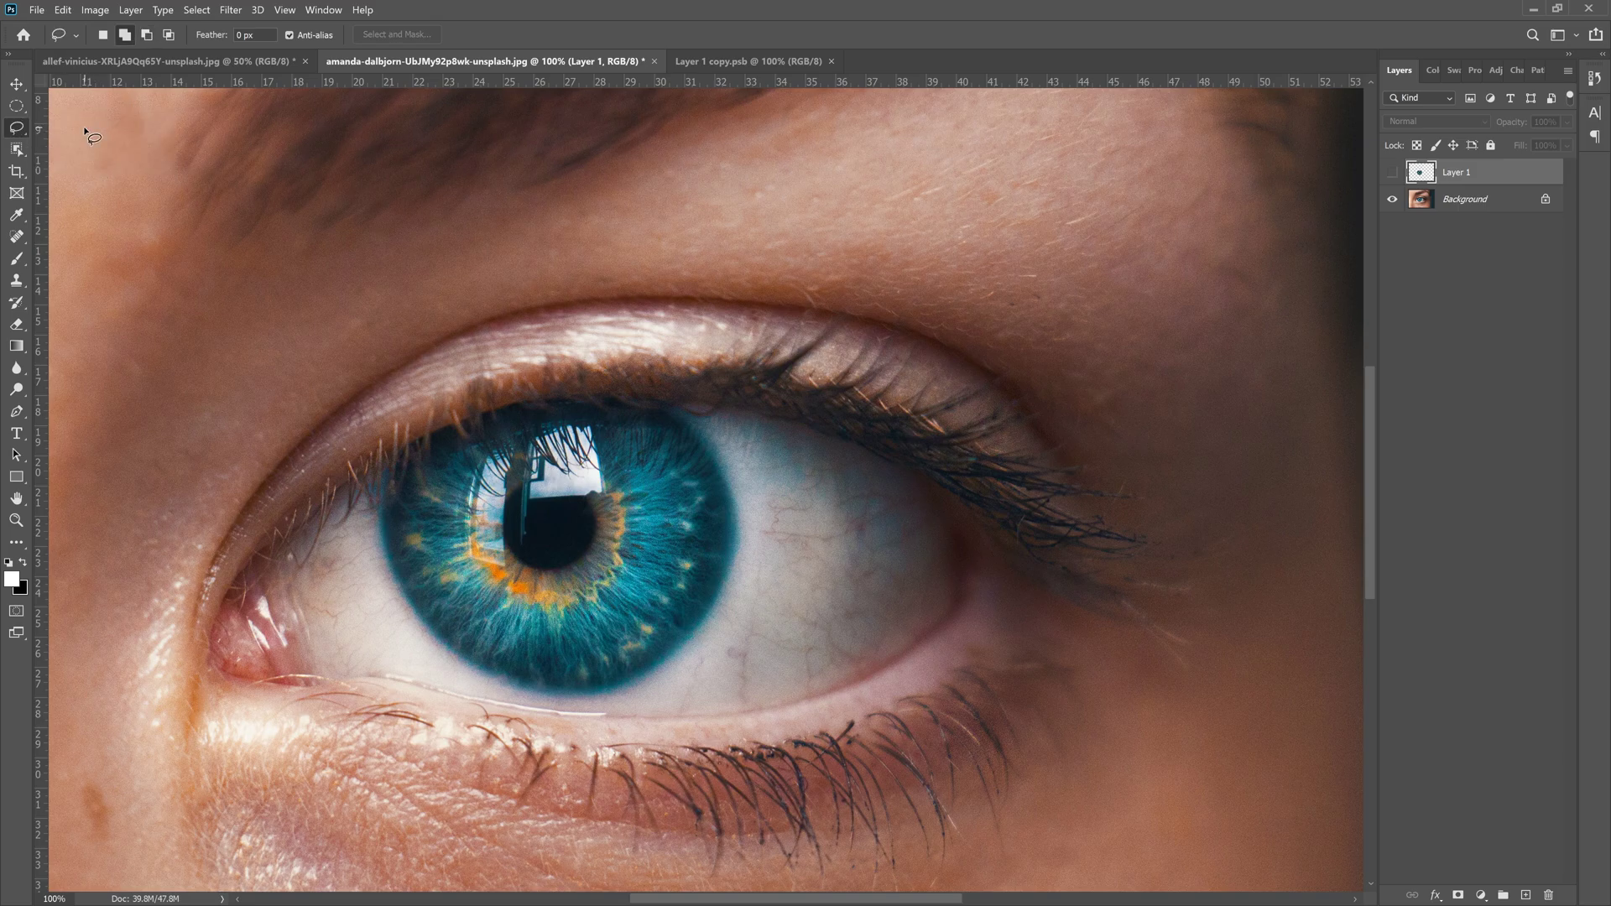
# - Lasso the blue iris and copy it to a new Layer 2 with Layer Via Copy
pyautogui.moveTo(364, 525)
pyautogui.mouseDown()
pyautogui.moveTo(396, 603)
pyautogui.moveTo(457, 666)
pyautogui.moveTo(518, 695)
pyautogui.moveTo(635, 693)
pyautogui.moveTo(710, 651)
pyautogui.moveTo(752, 540)
pyautogui.moveTo(711, 430)
pyautogui.moveTo(648, 391)
pyautogui.moveTo(558, 386)
pyautogui.mouseUp()
pyautogui.moveTo(442, 409)
pyautogui.mouseDown()
pyautogui.moveTo(405, 428)
pyautogui.moveTo(366, 530)
pyautogui.mouseUp()
pyautogui.click(1465, 199)
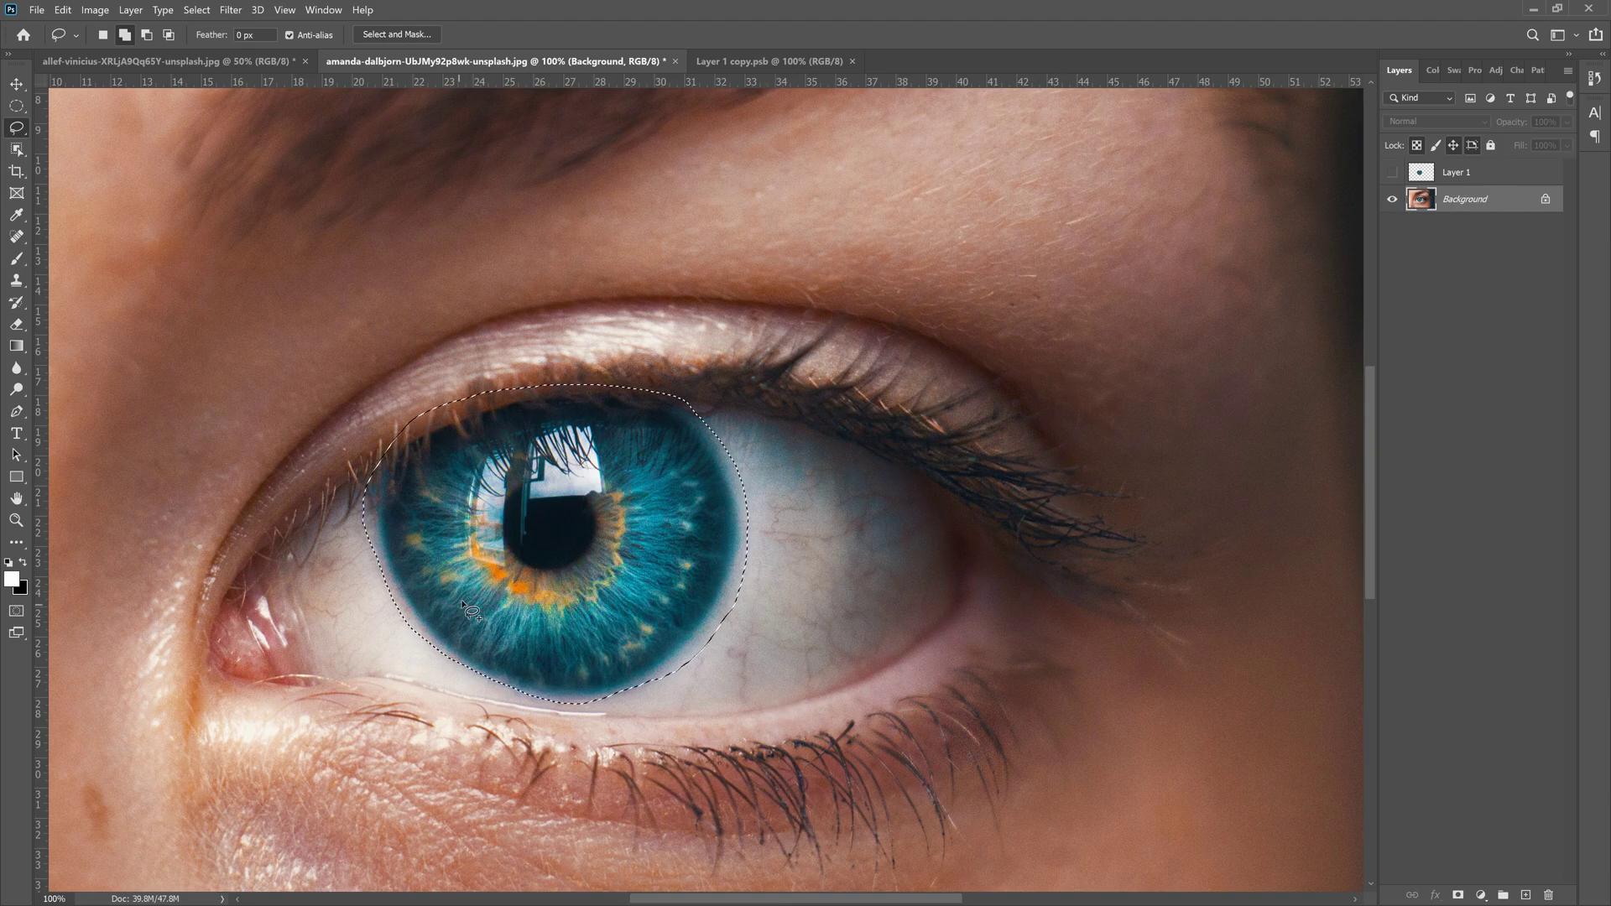
pyautogui.rightClick(546, 517)
pyautogui.click(617, 657)
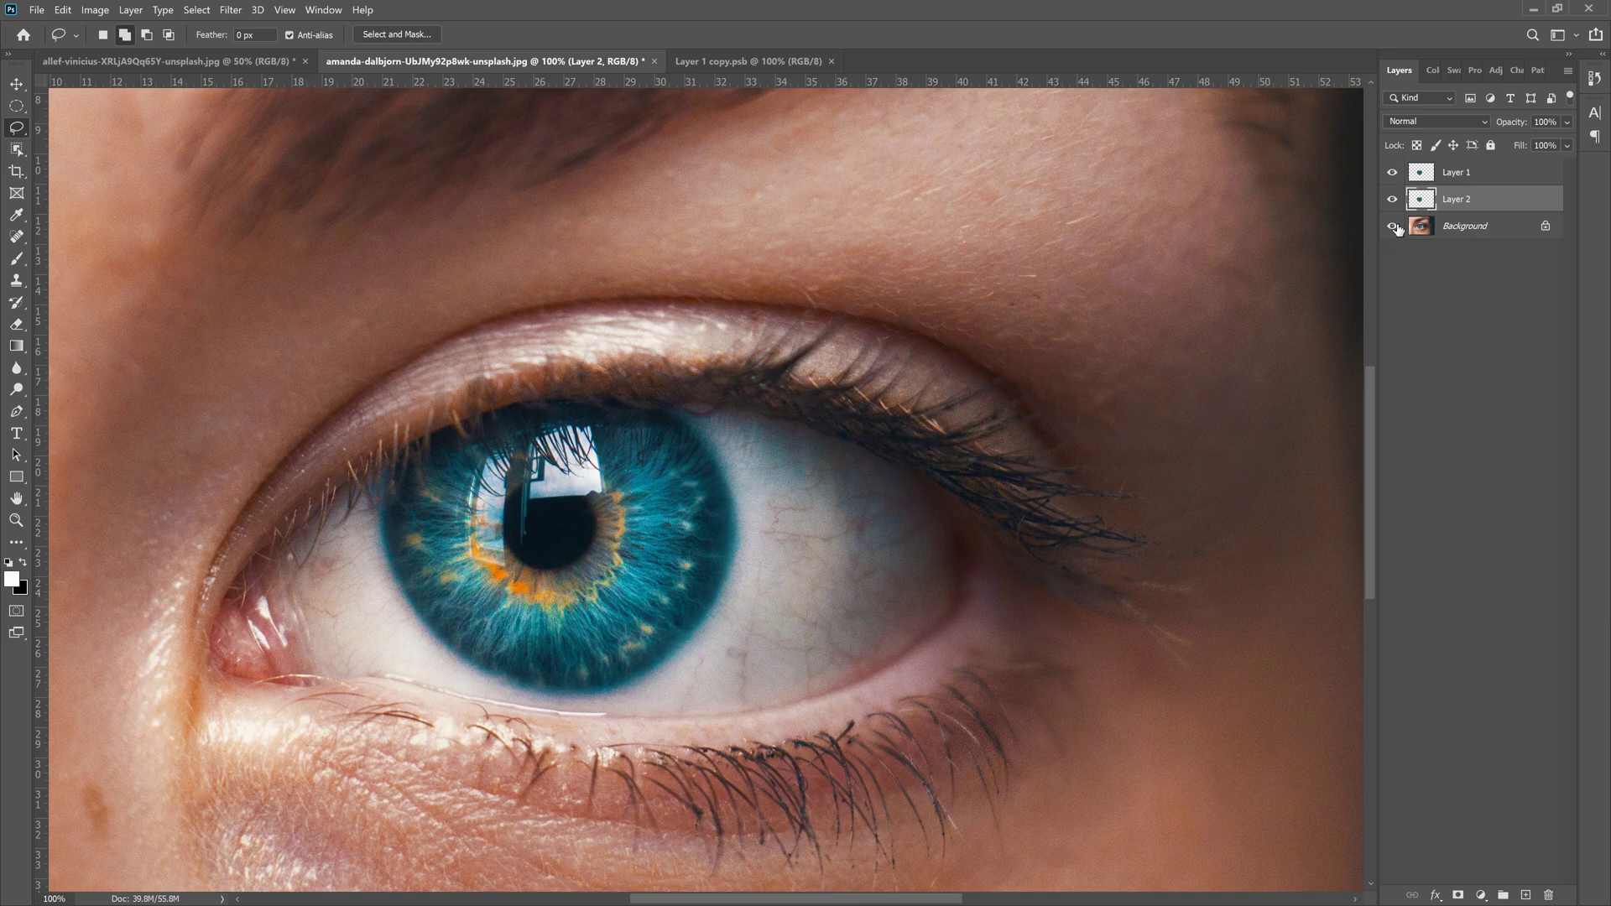
# - Hide Background and Layer 1 so only the iris on Layer 2 shows on transparency
pyautogui.click(1392, 226)
pyautogui.click(1393, 199)
pyautogui.click(1393, 199)
pyautogui.click(1393, 200)
pyautogui.click(1393, 199)
pyautogui.click(1395, 174)
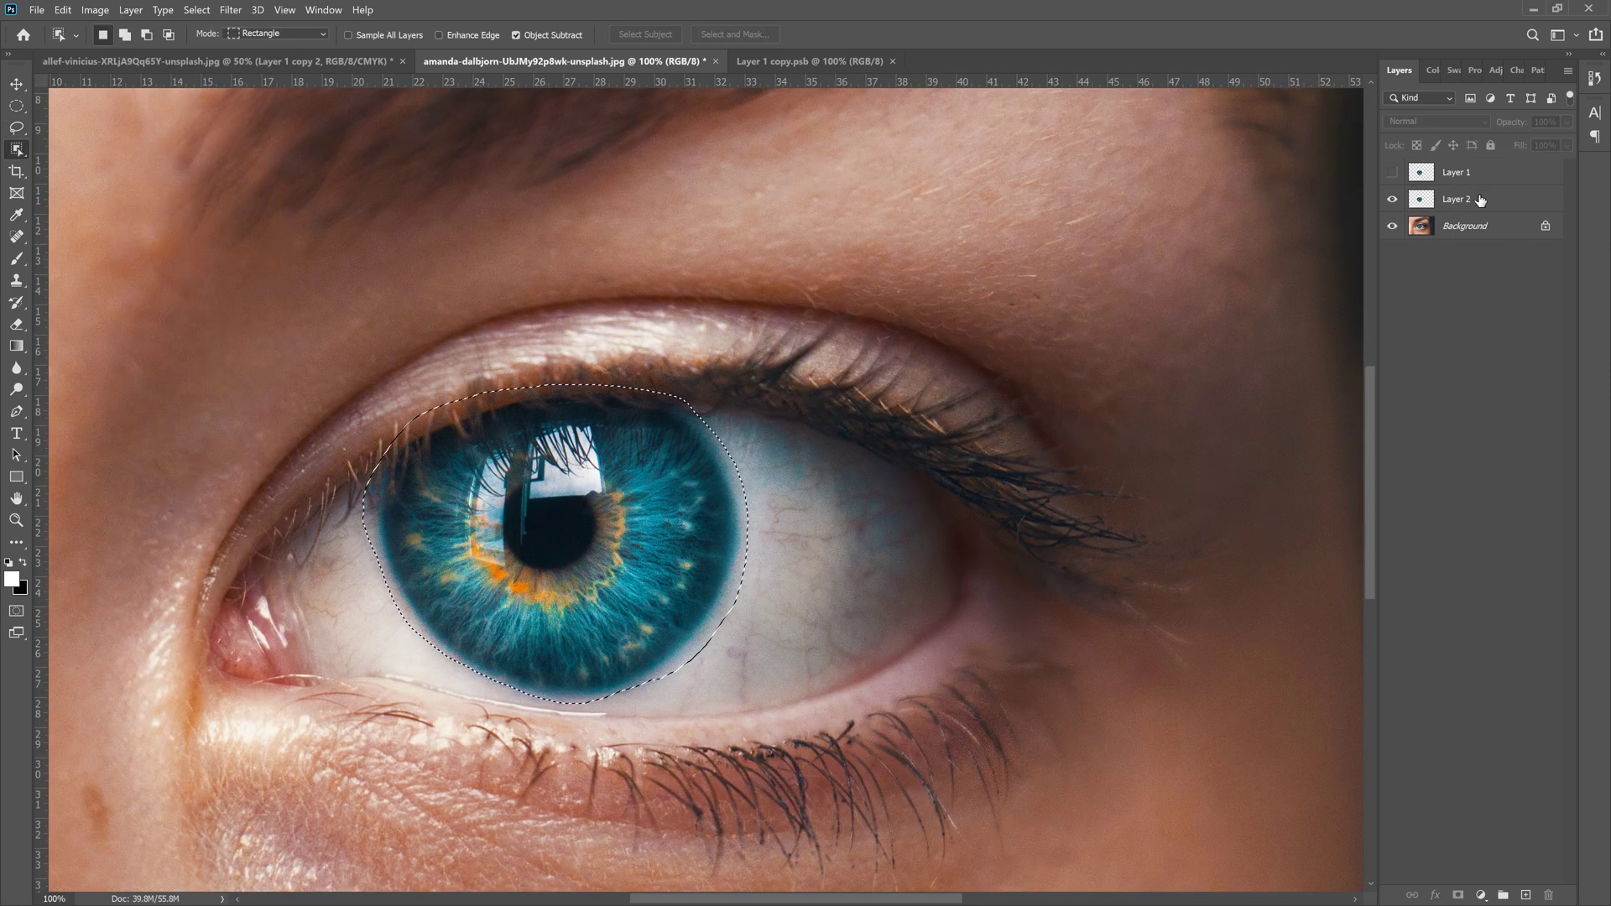
# - Apply Image > Adjustments > Hue/Saturation to Layer 2 with Hue set to +17
pyautogui.click(95, 10)
pyautogui.moveTo(132, 55)
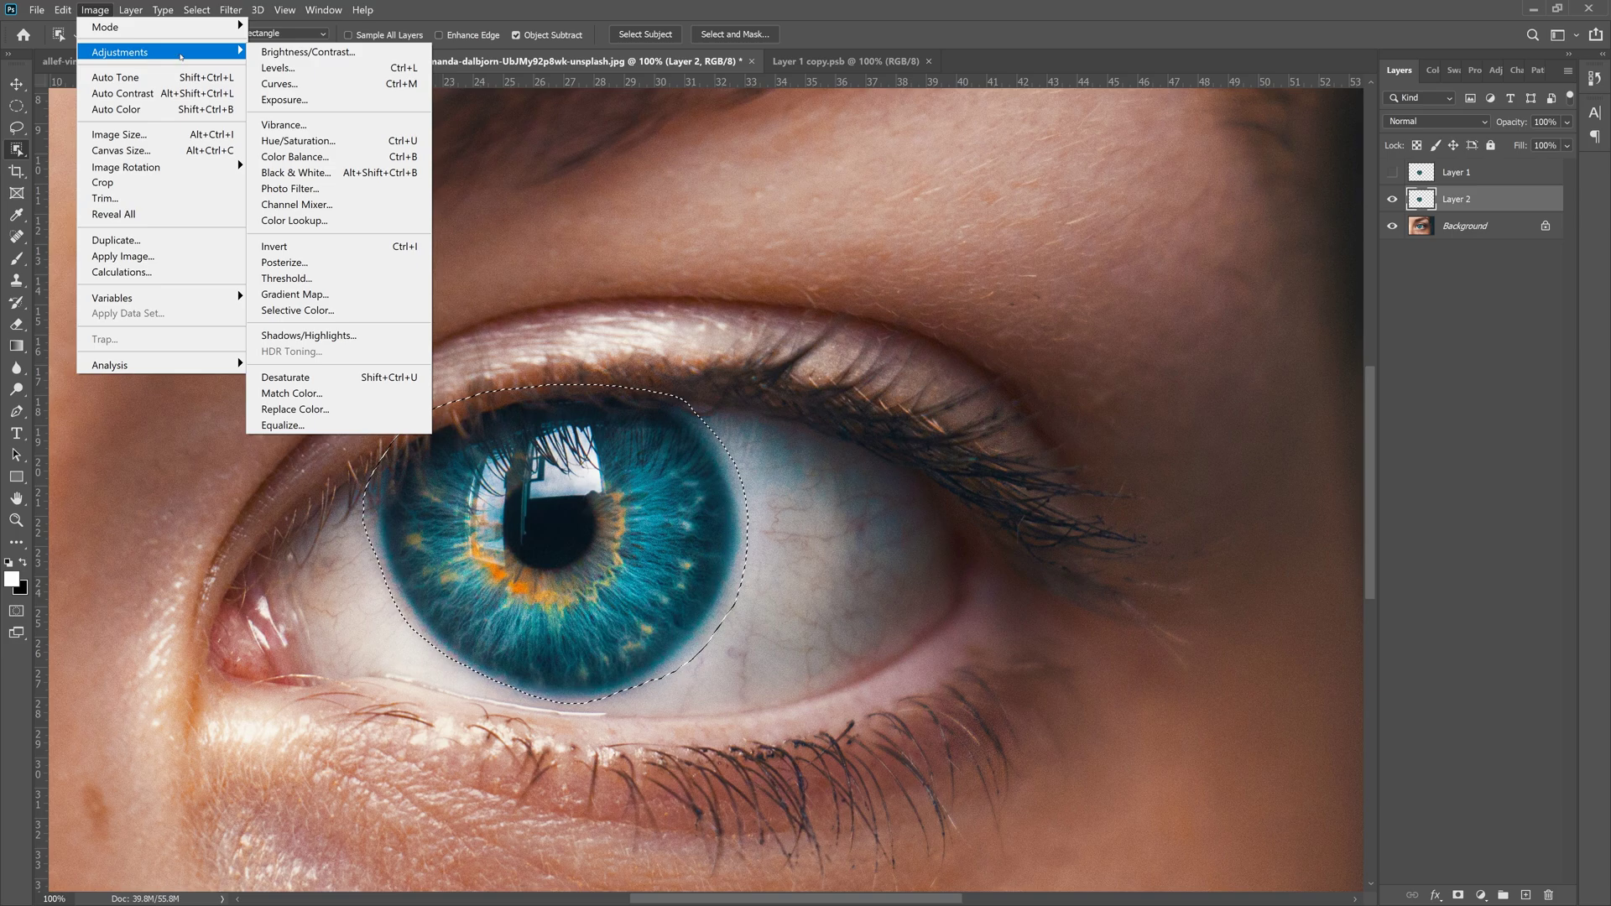
pyautogui.click(302, 139)
pyautogui.moveTo(1063, 424); pyautogui.dragTo(1091, 425)
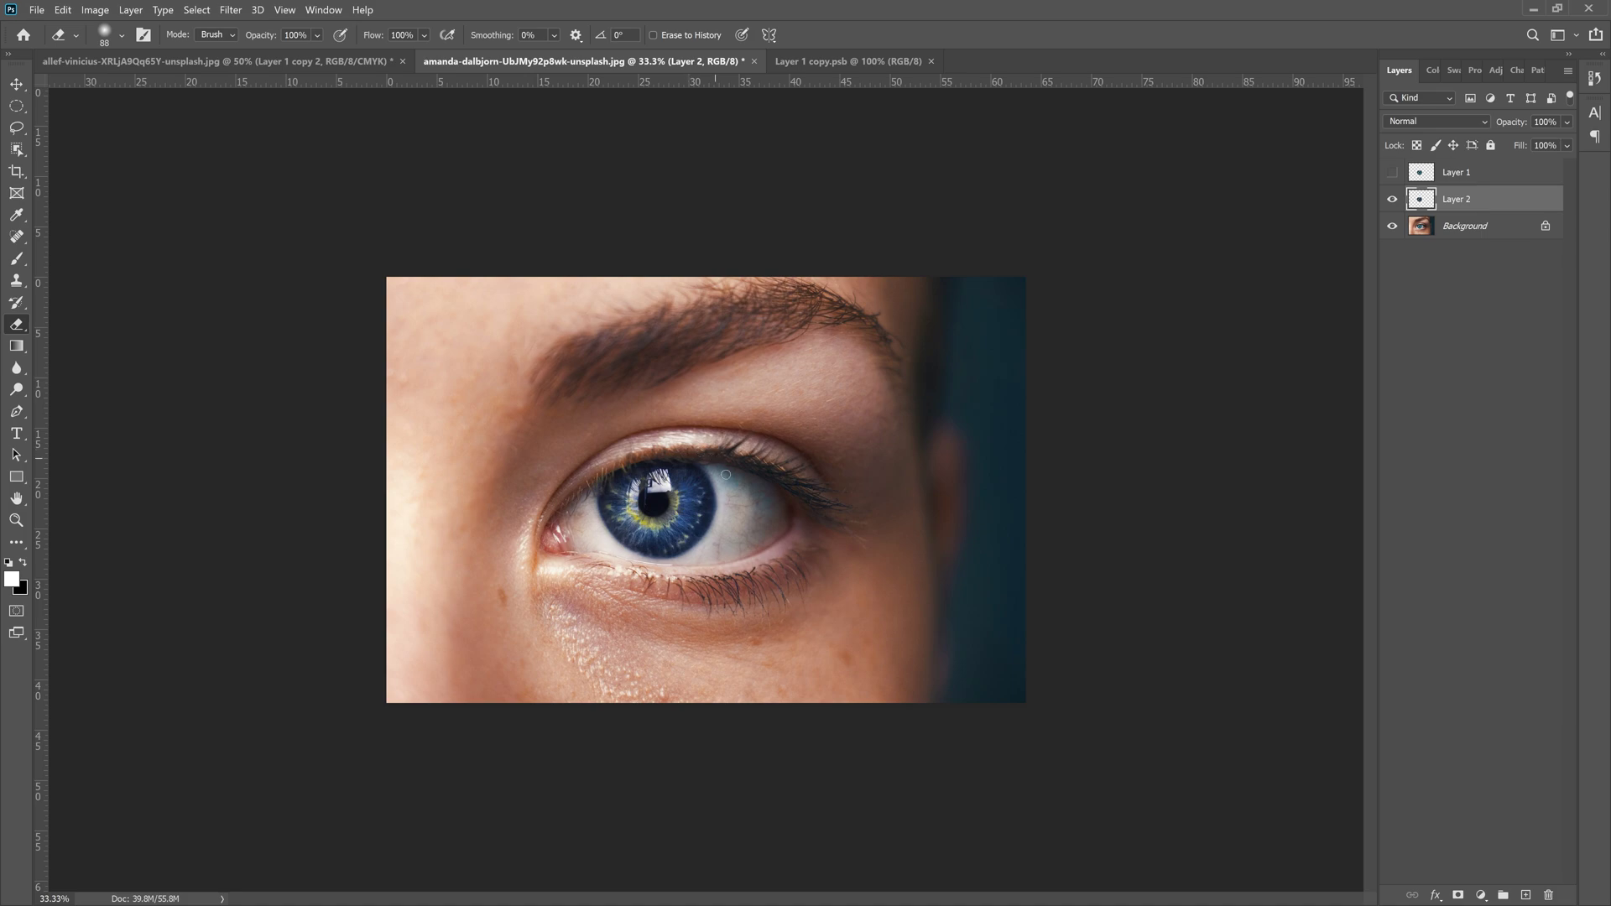
# - Toggle Layer 2 on and off to compare the recoloured iris with the original
pyautogui.click(1393, 202)
pyautogui.click(1393, 203)
pyautogui.click(1394, 203)
pyautogui.click(1393, 203)
pyautogui.click(1392, 202)
pyautogui.click(1392, 203)
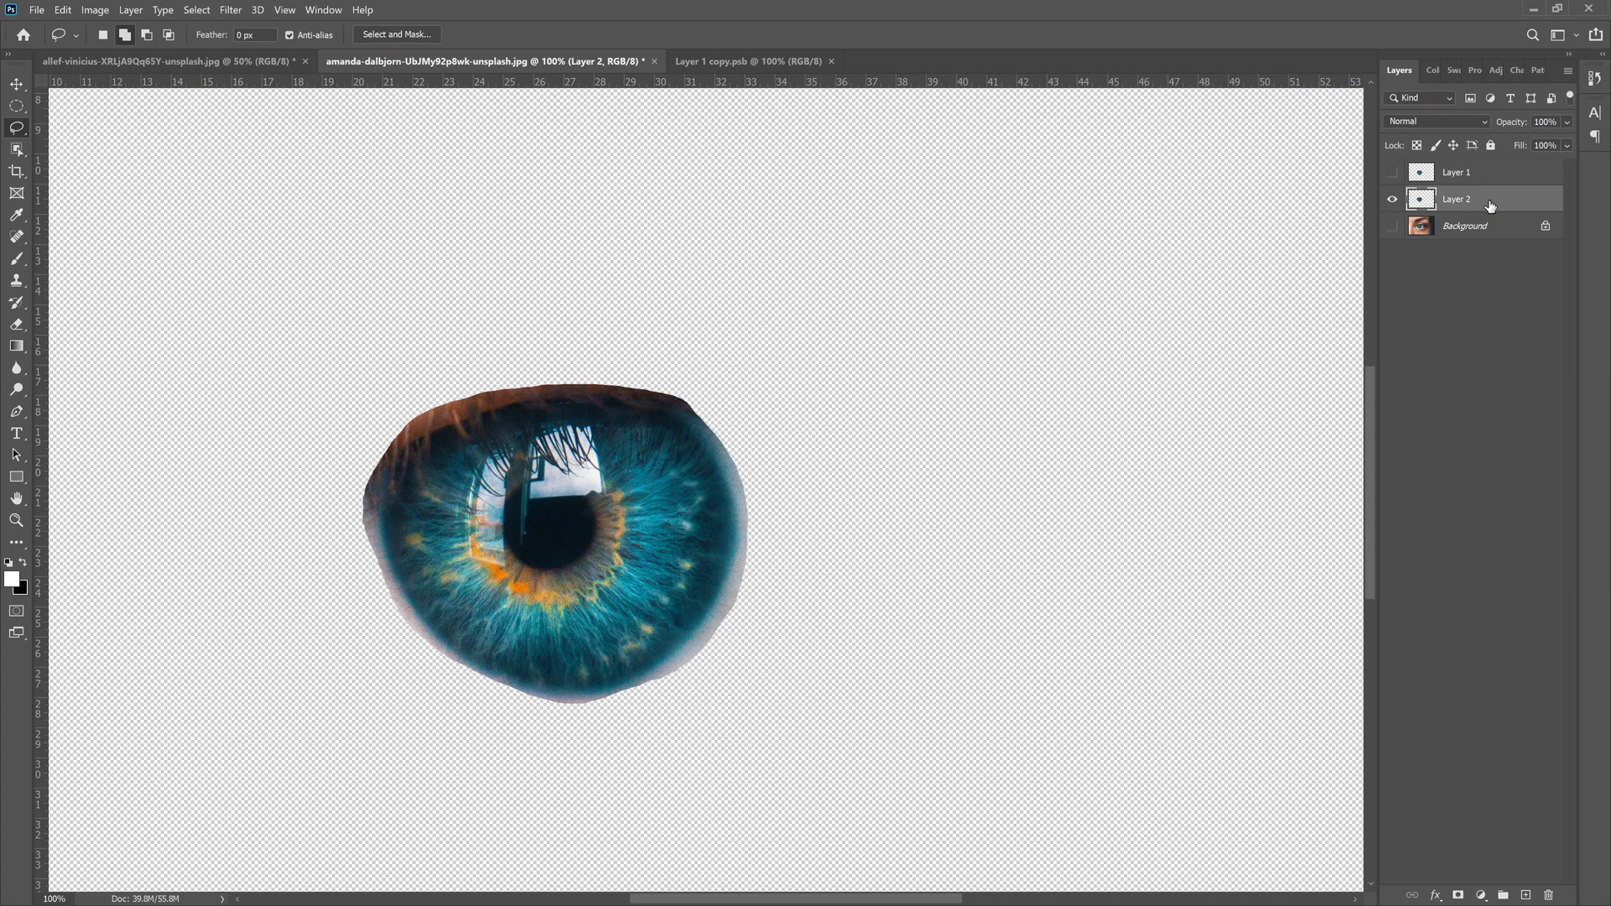
pyautogui.keyDown('ctrl'); pyautogui.click(1488, 206); pyautogui.keyUp('ctrl')
pyautogui.click(1470, 208)
# - Copy the iris and paste it into the allef-vinicius portrait as a new layer
pyautogui.hotkey('ctrl', 'c')
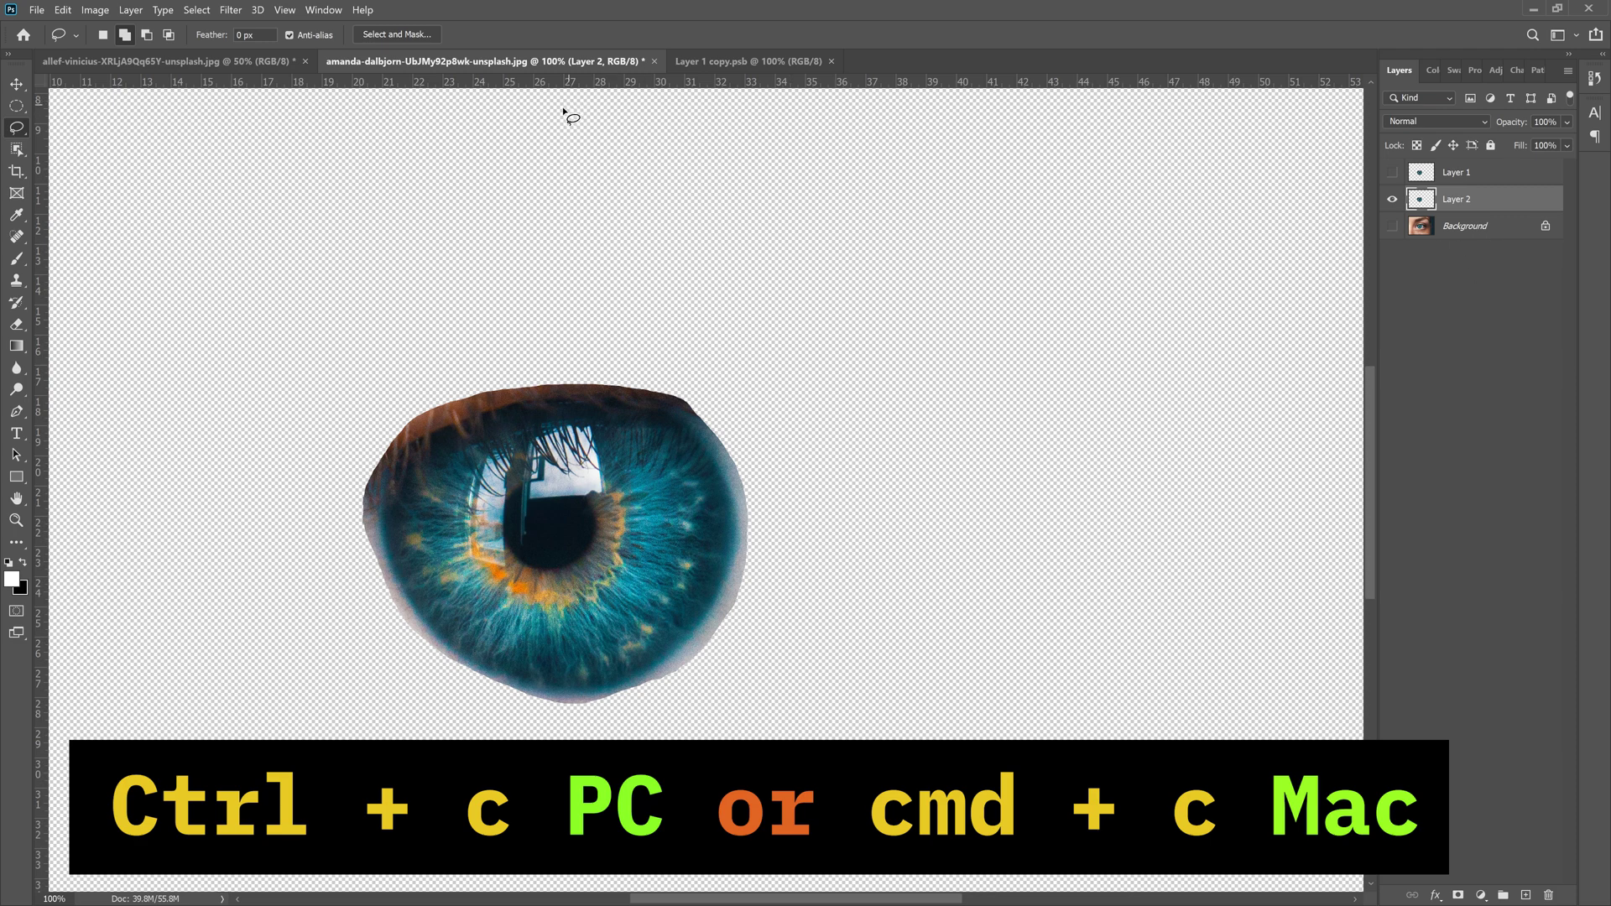
pyautogui.click(168, 61)
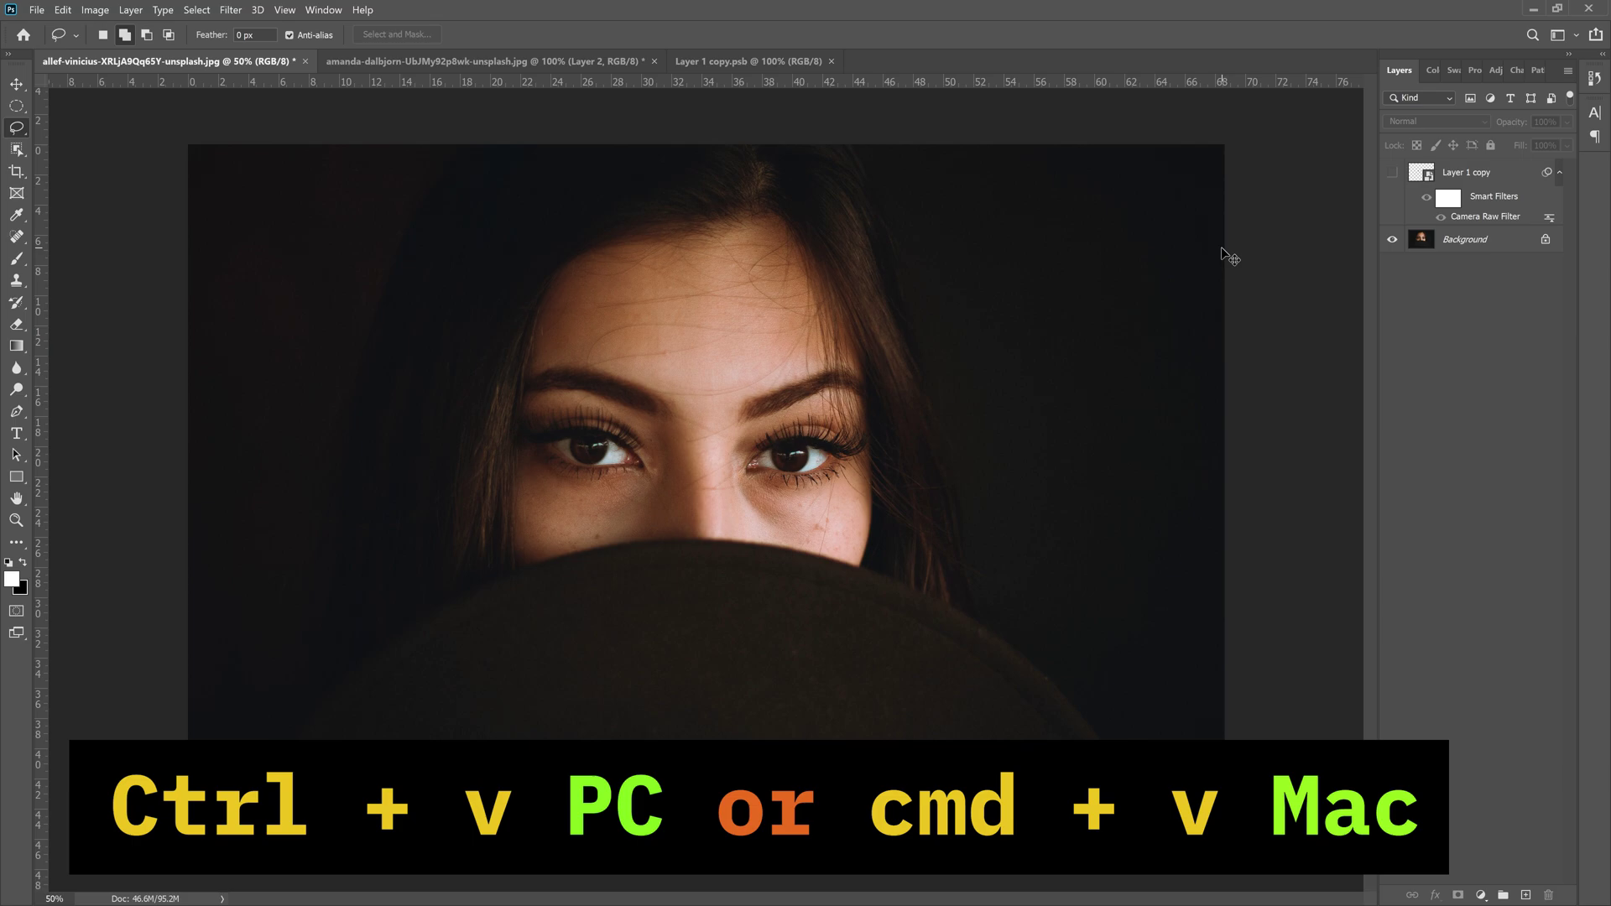
pyautogui.hotkey('ctrl', 'v')
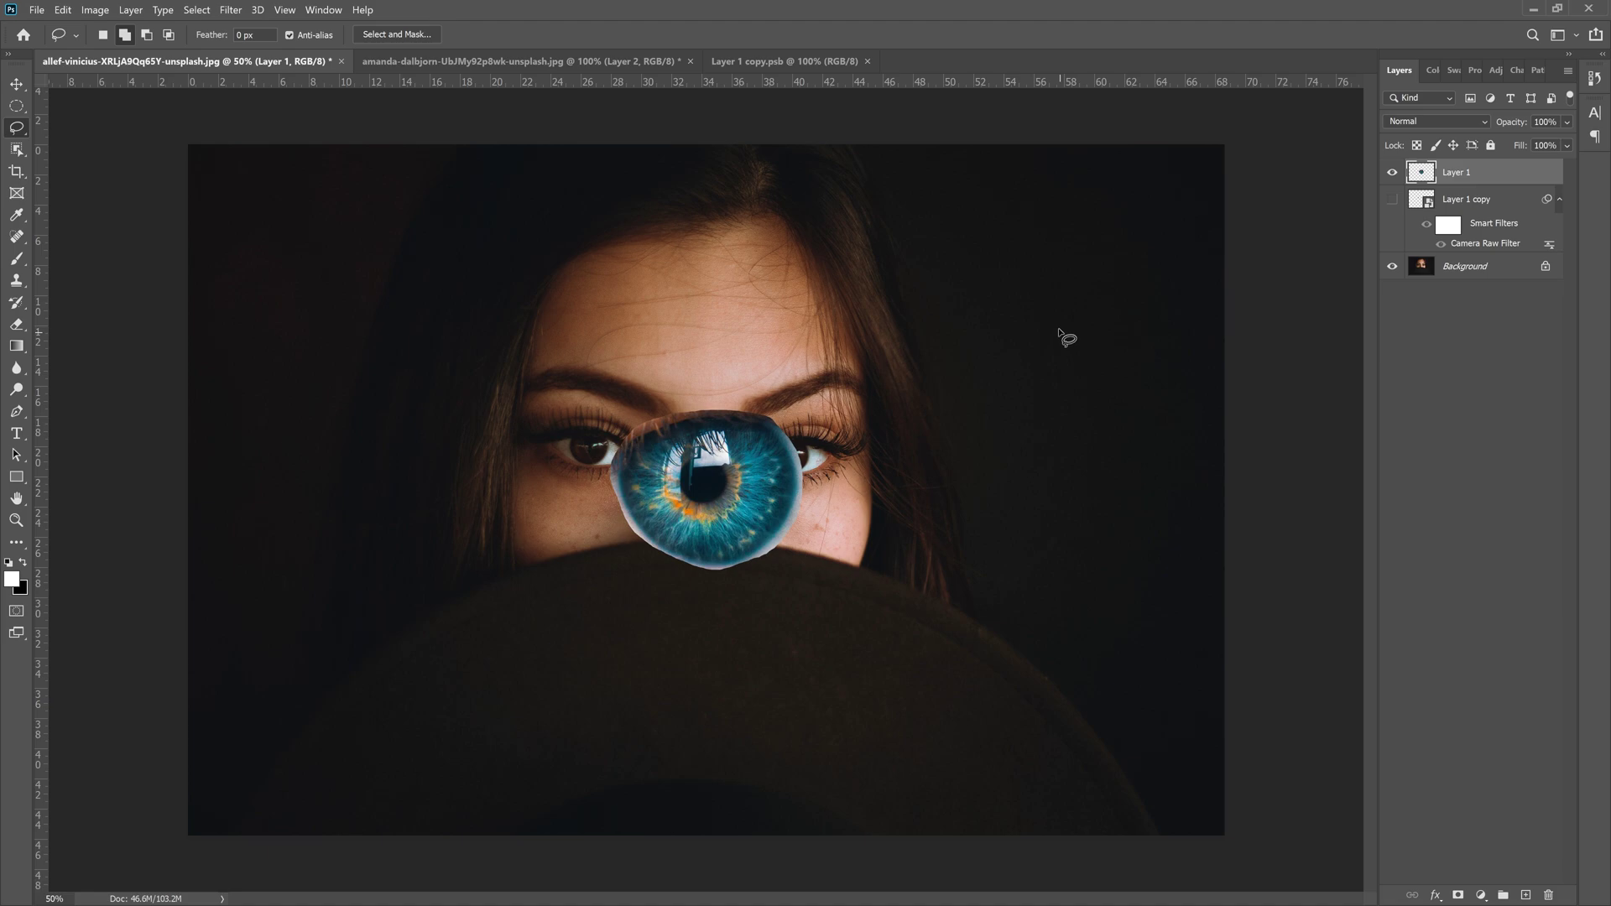
pyautogui.click(16, 84)
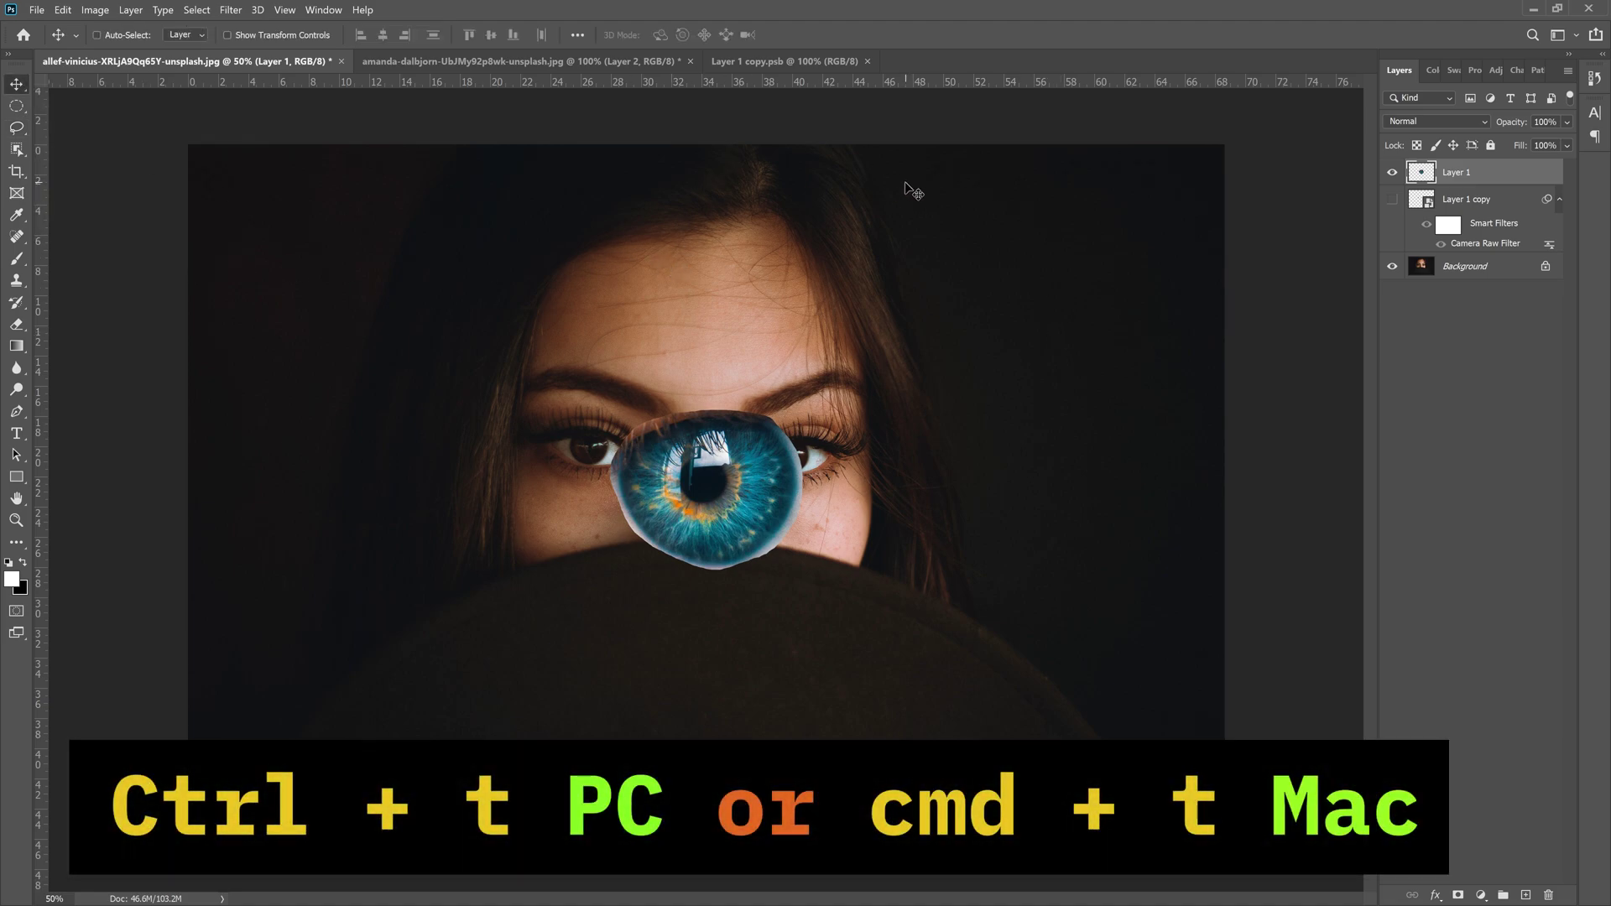
# - Free-transform the pasted iris, scaling it down and placing it over the right-hand eye
pyautogui.hotkey('ctrl', 't')
pyautogui.moveTo(703, 490); pyautogui.dragTo(803, 468)
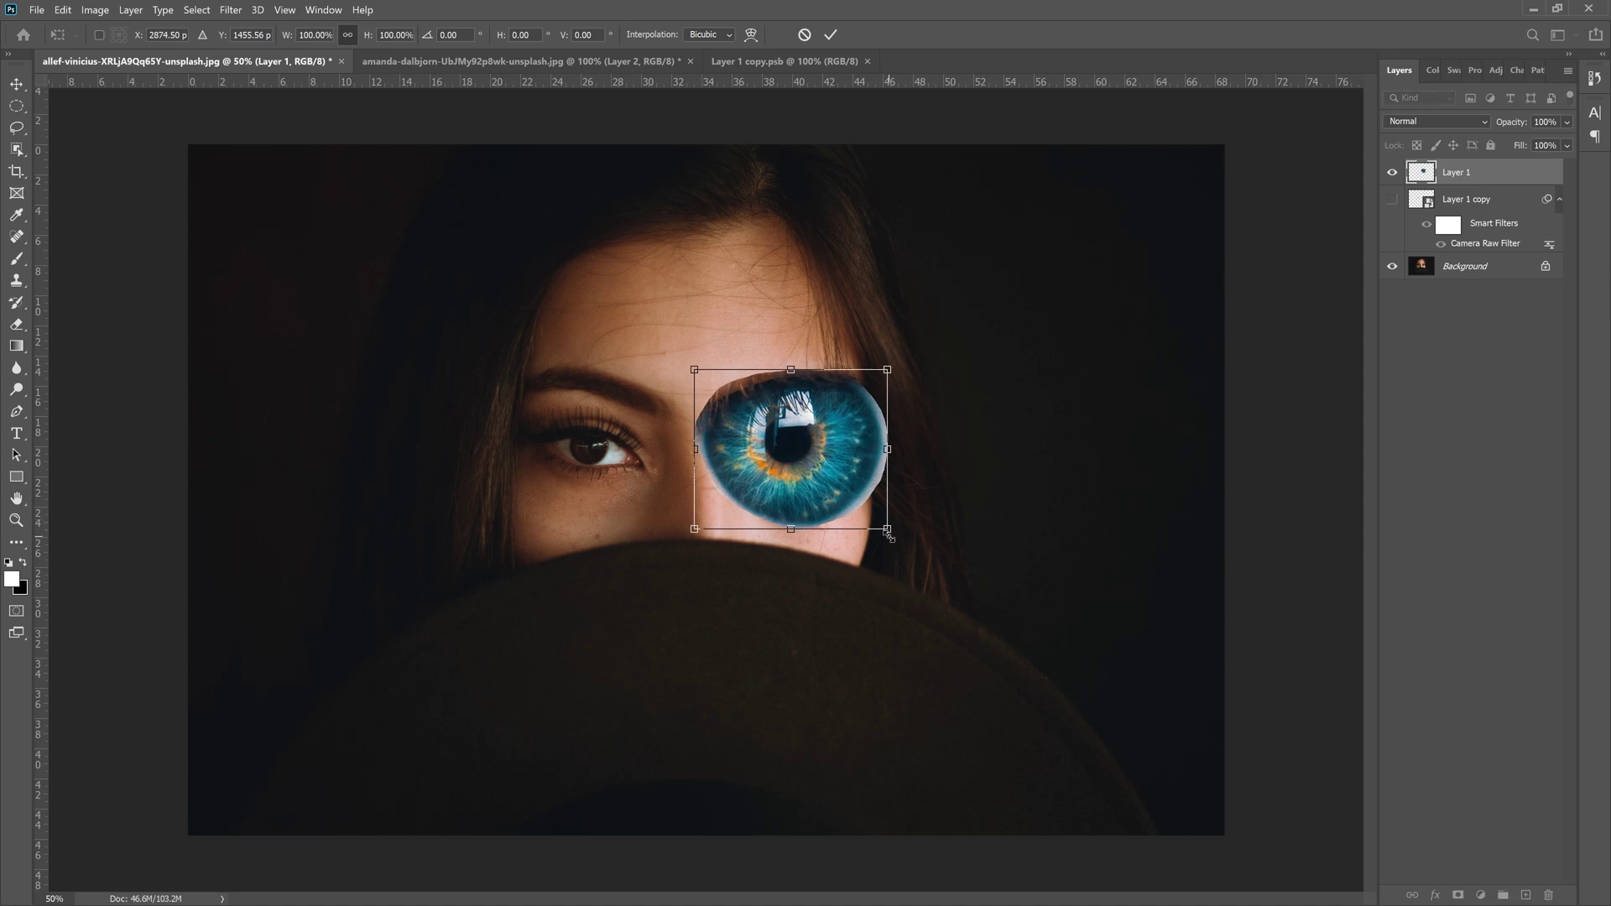
pyautogui.moveTo(887, 529); pyautogui.dragTo(771, 420)
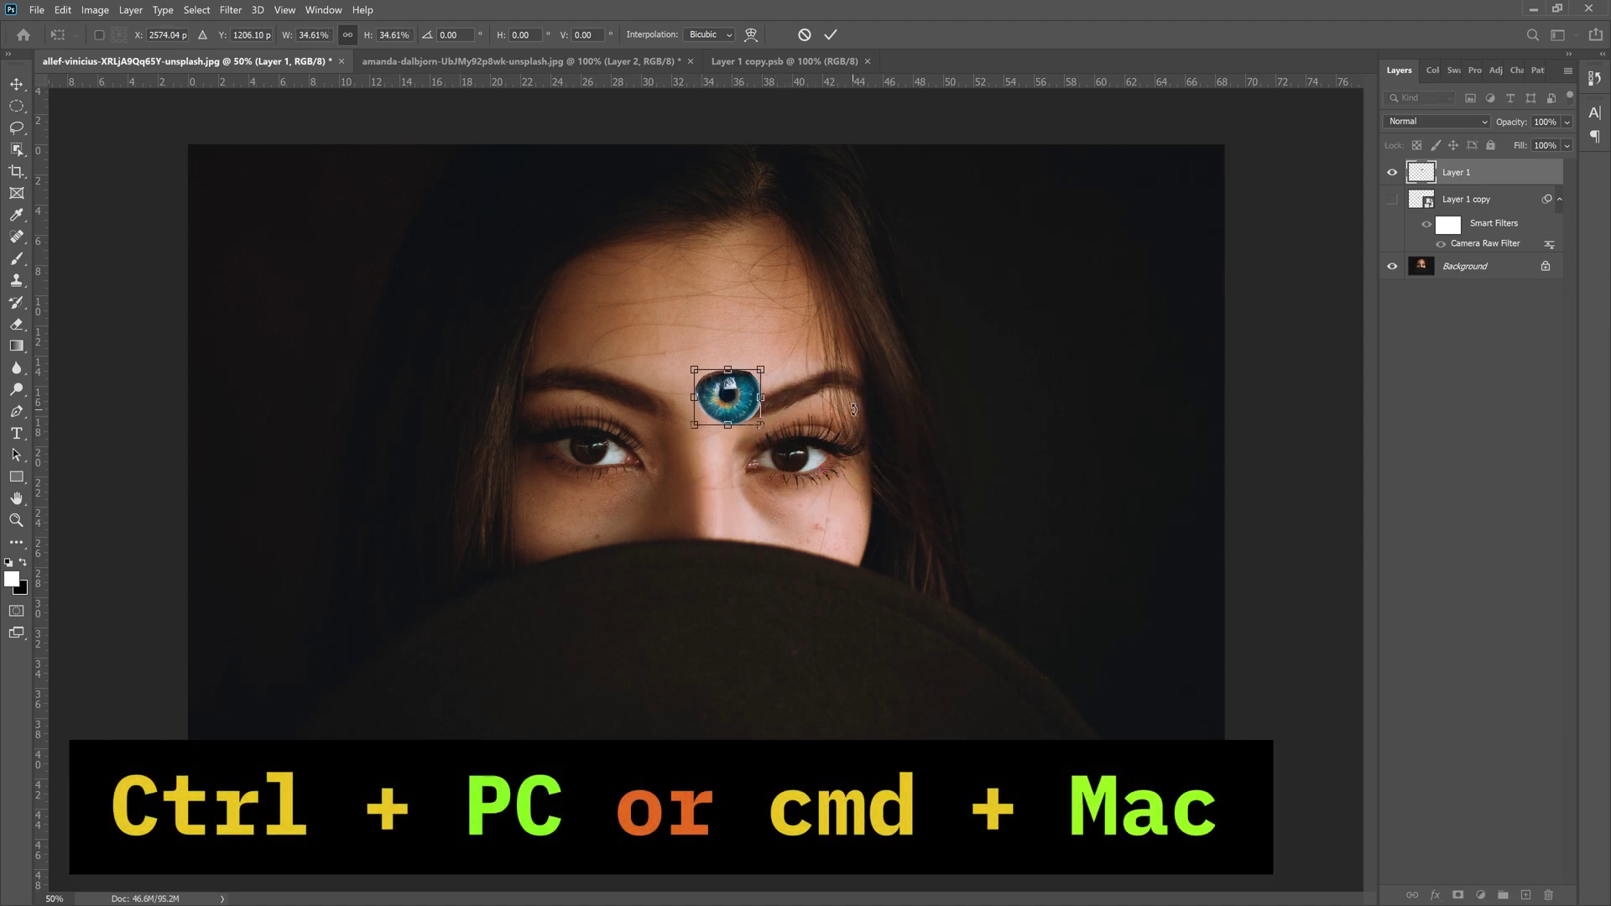
pyautogui.hotkey('ctrl', '+')
pyautogui.hotkey('ctrl', '+')
pyautogui.hotkey('ctrl', '+')
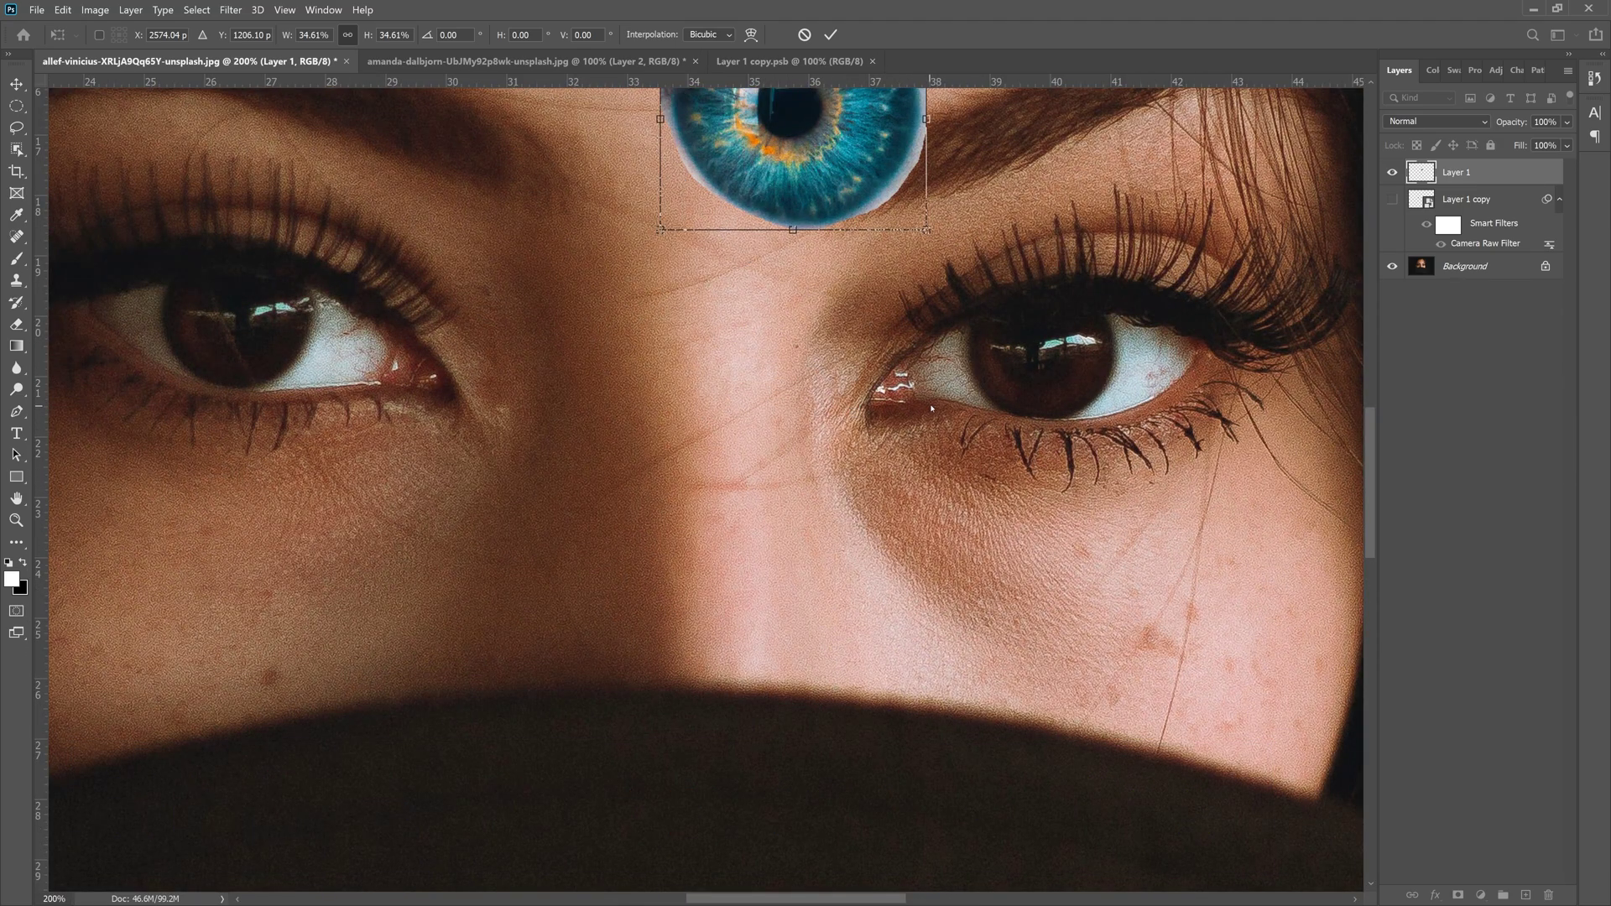
pyautogui.moveTo(1015, 346); pyautogui.dragTo(738, 589)
pyautogui.moveTo(701, 490); pyautogui.dragTo(828, 647)
pyautogui.moveTo(920, 733); pyautogui.dragTo(807, 602)
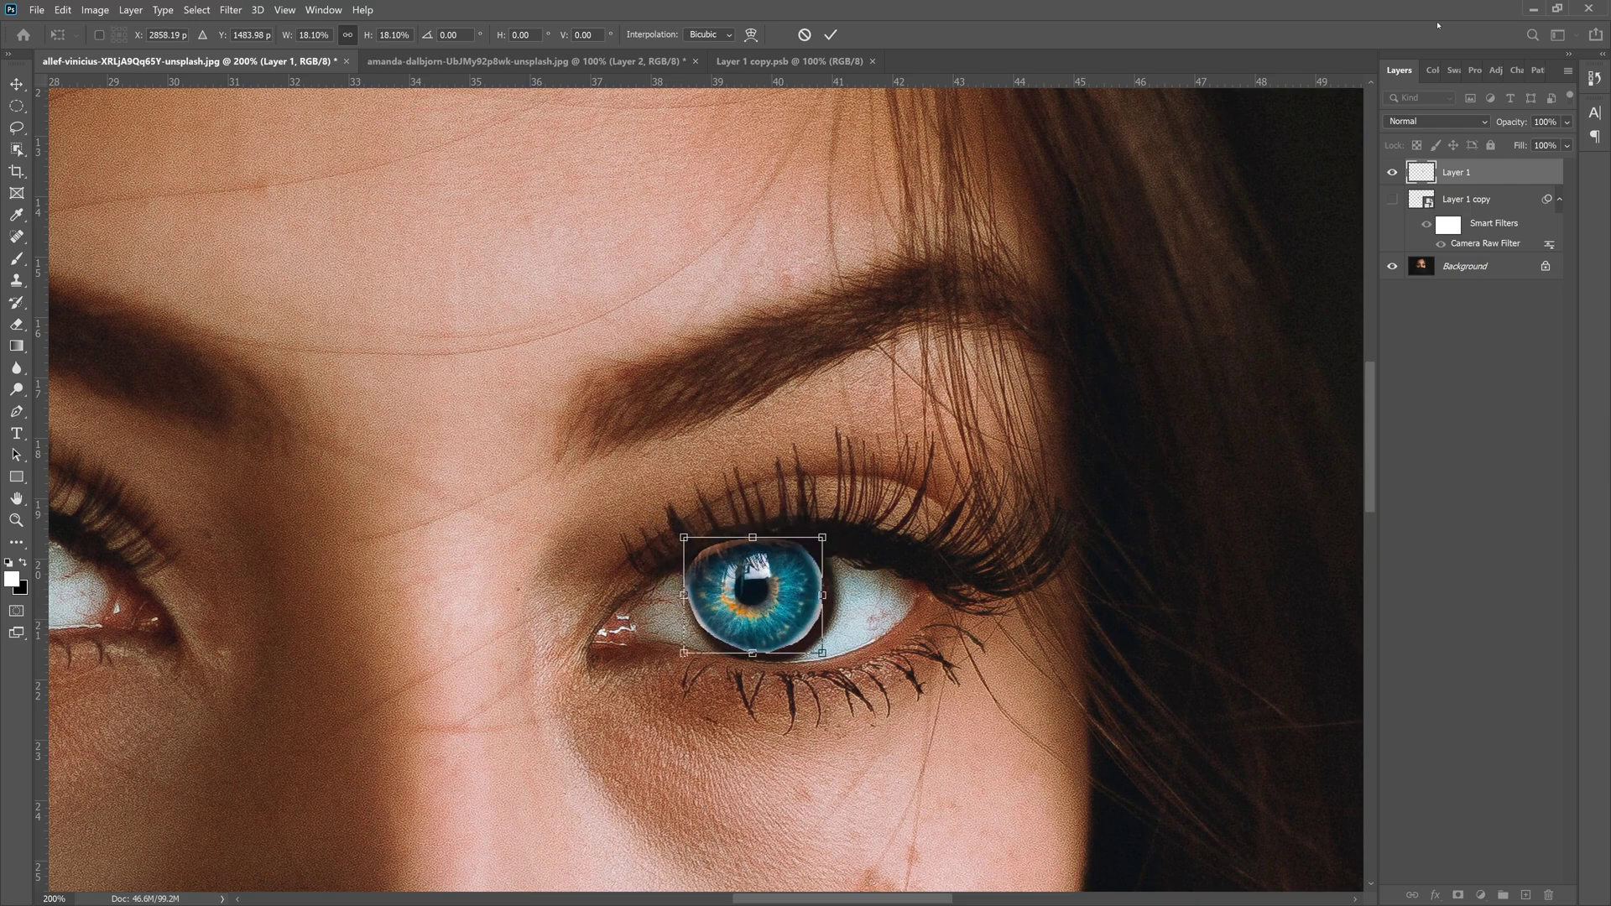
# - Lower Layer 1 opacity to 74%, fine-tune the iris fit, and commit the transform
pyautogui.click(1566, 123)
pyautogui.moveTo(1547, 144); pyautogui.dragTo(1546, 143)
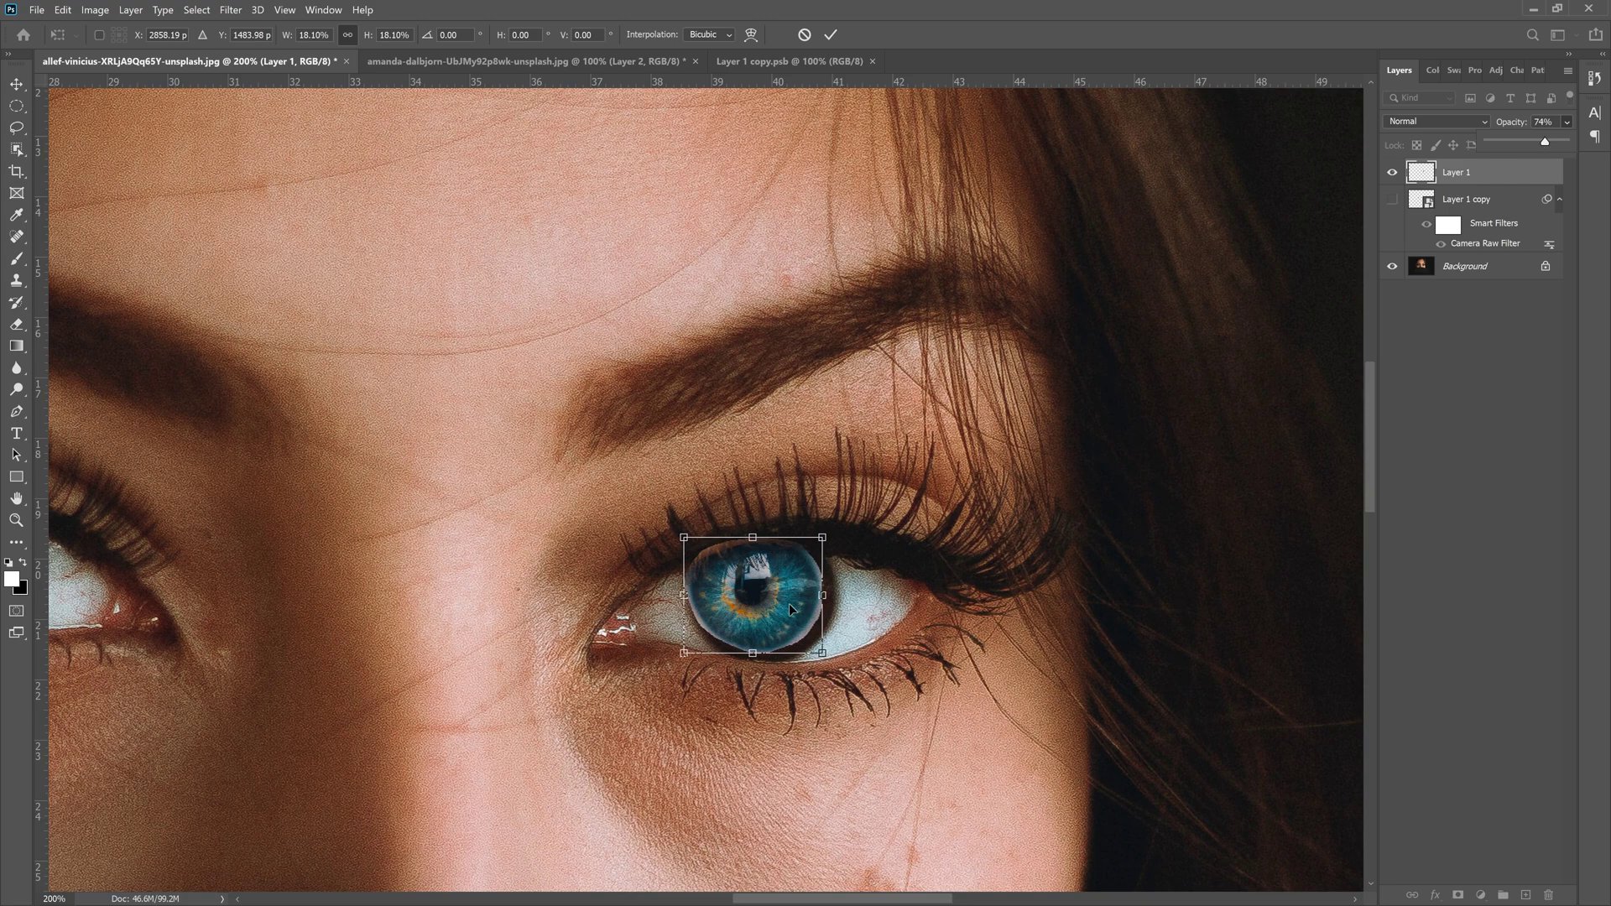
pyautogui.moveTo(789, 602); pyautogui.dragTo(793, 610)
pyautogui.moveTo(828, 661); pyautogui.dragTo(789, 621)
pyautogui.press('Return')
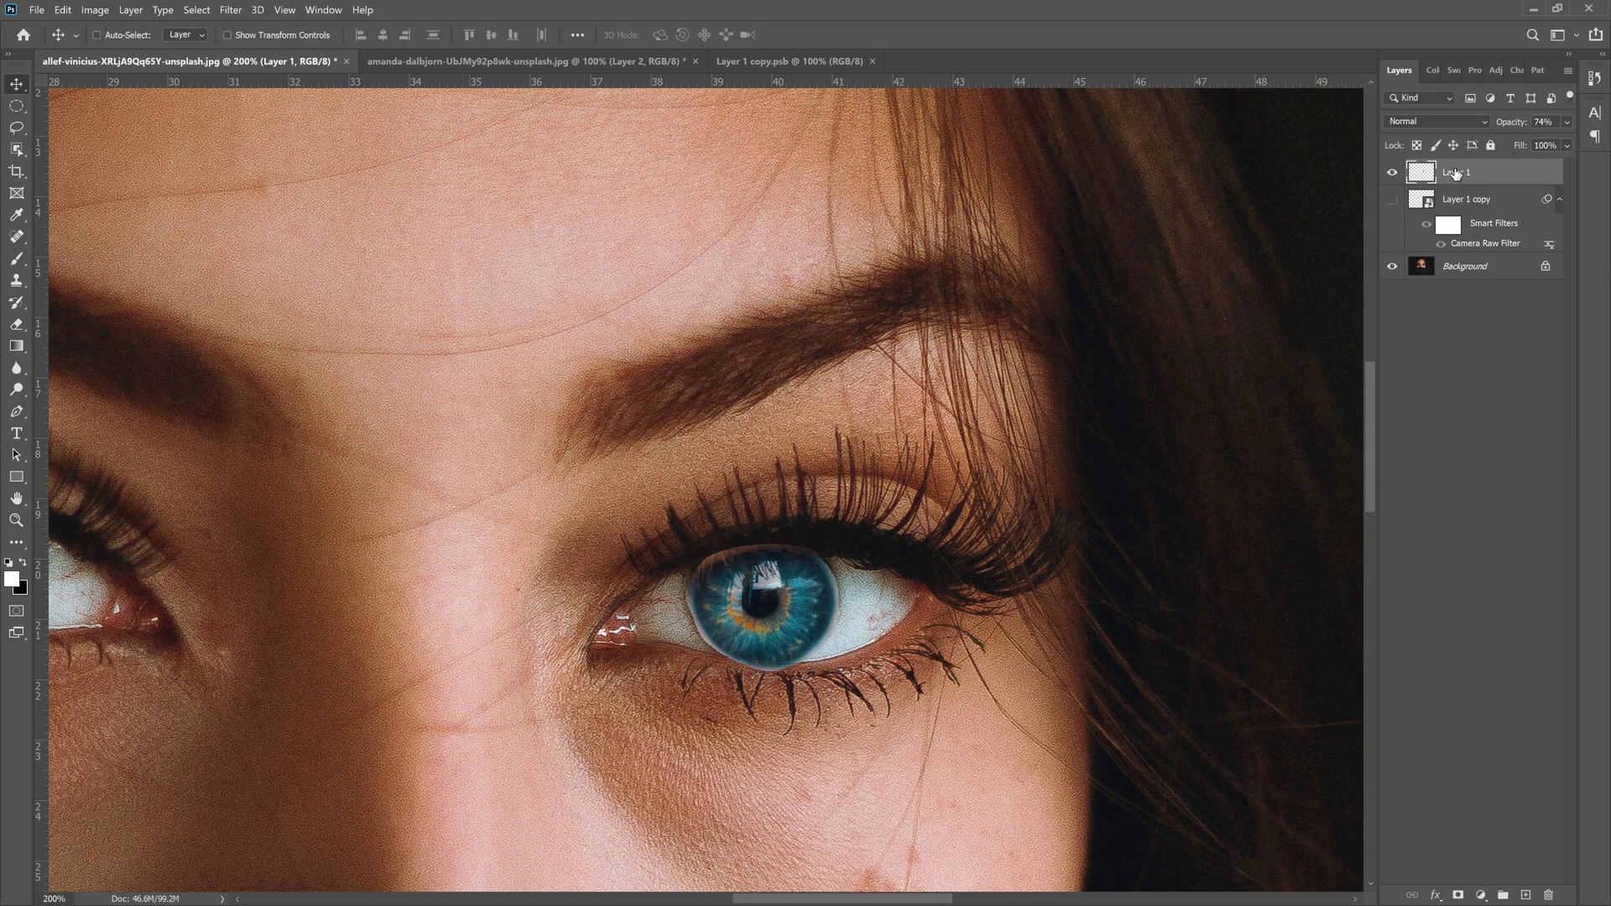
# - Duplicate the iris layer, move the copy over the left eye, and flip it horizontally
pyautogui.moveTo(1456, 174); pyautogui.dragTo(1528, 895)
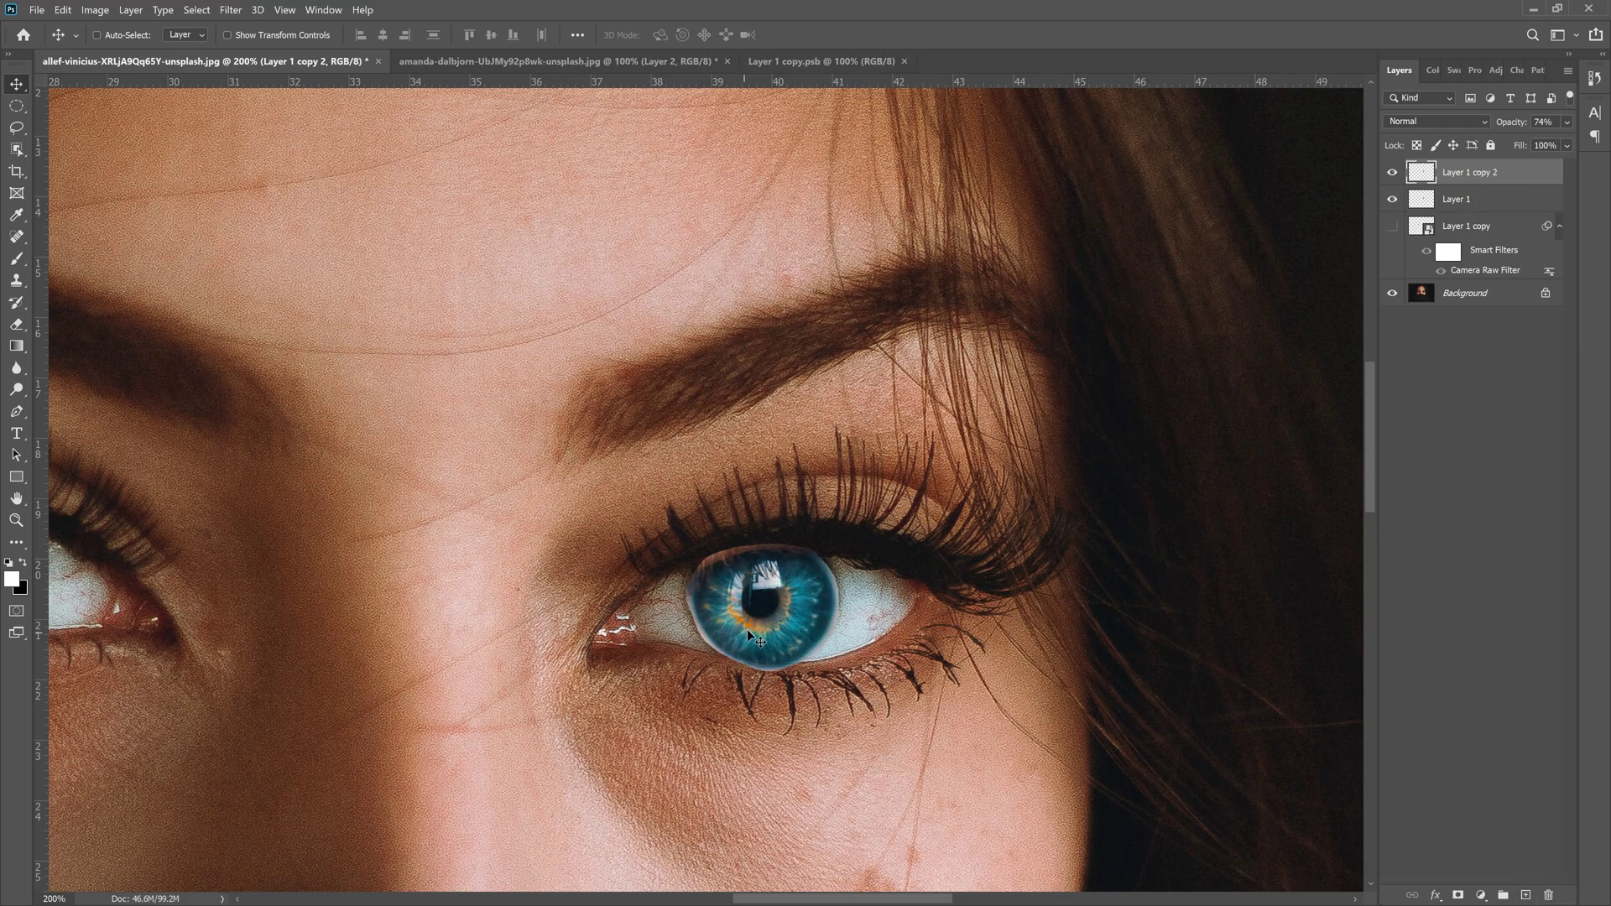
pyautogui.moveTo(770, 626); pyautogui.dragTo(225, 601)
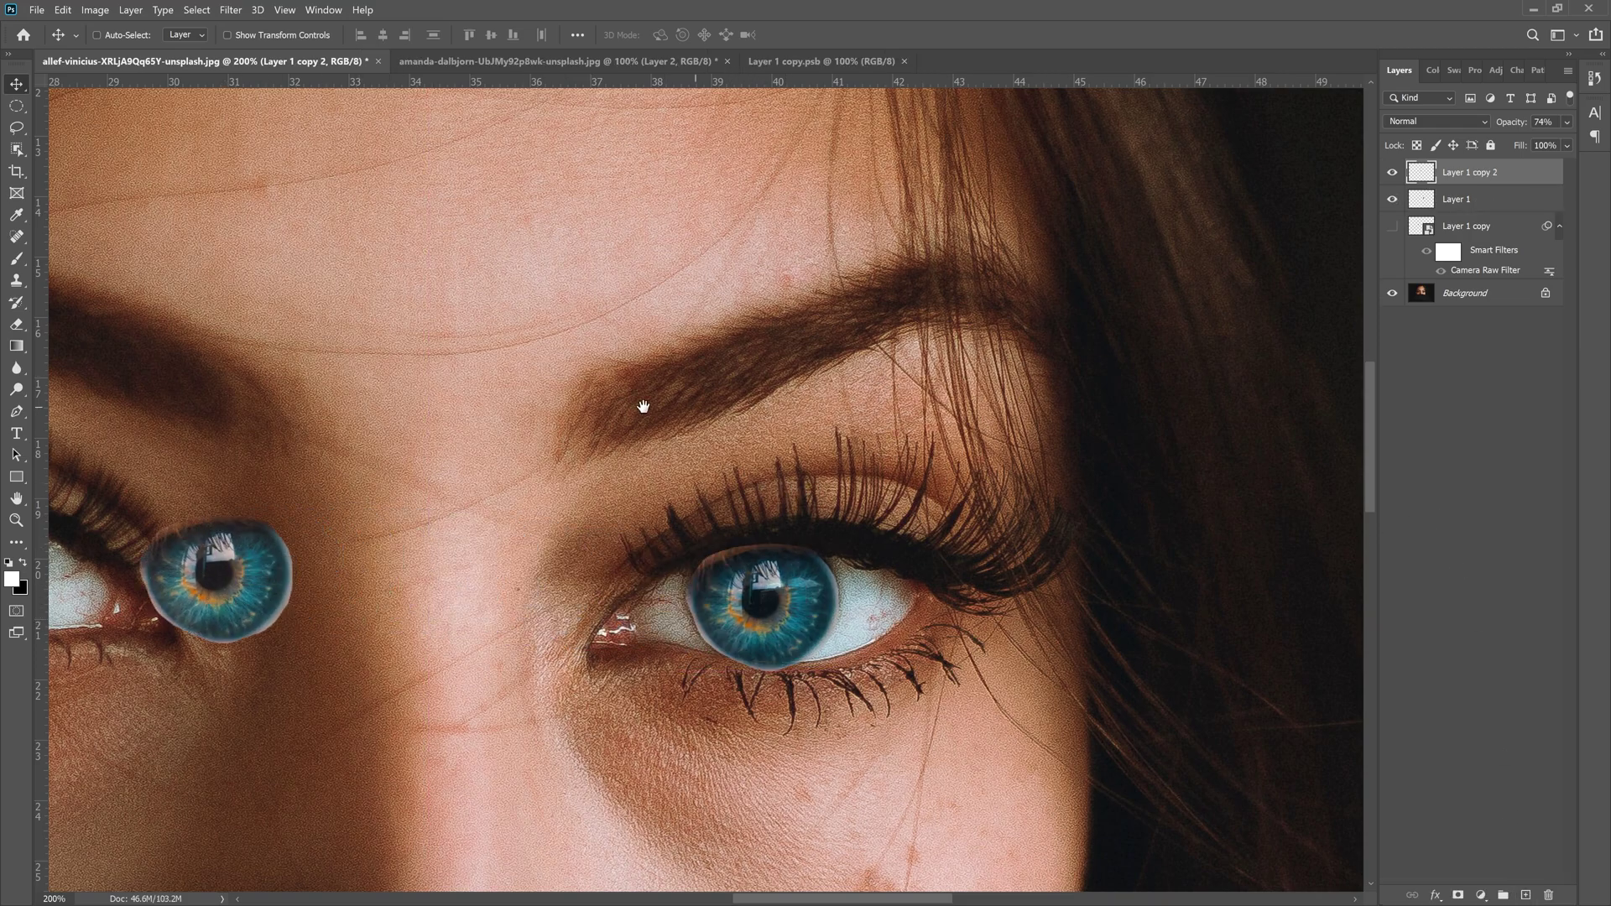
pyautogui.moveTo(626, 400); pyautogui.dragTo(1206, 417)
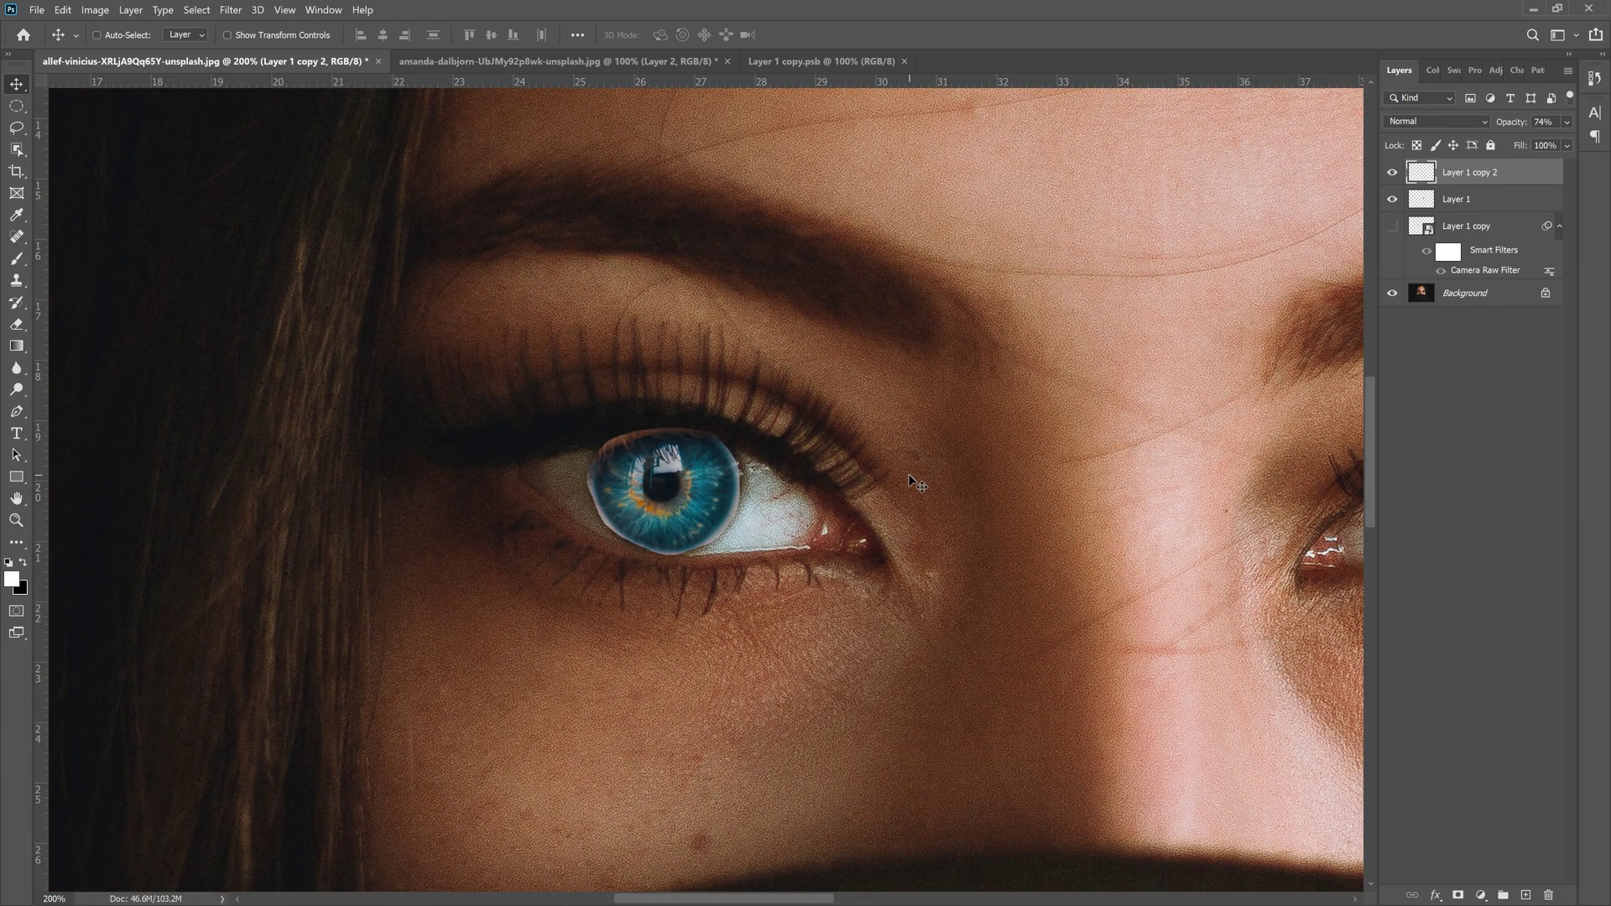
pyautogui.click(64, 10)
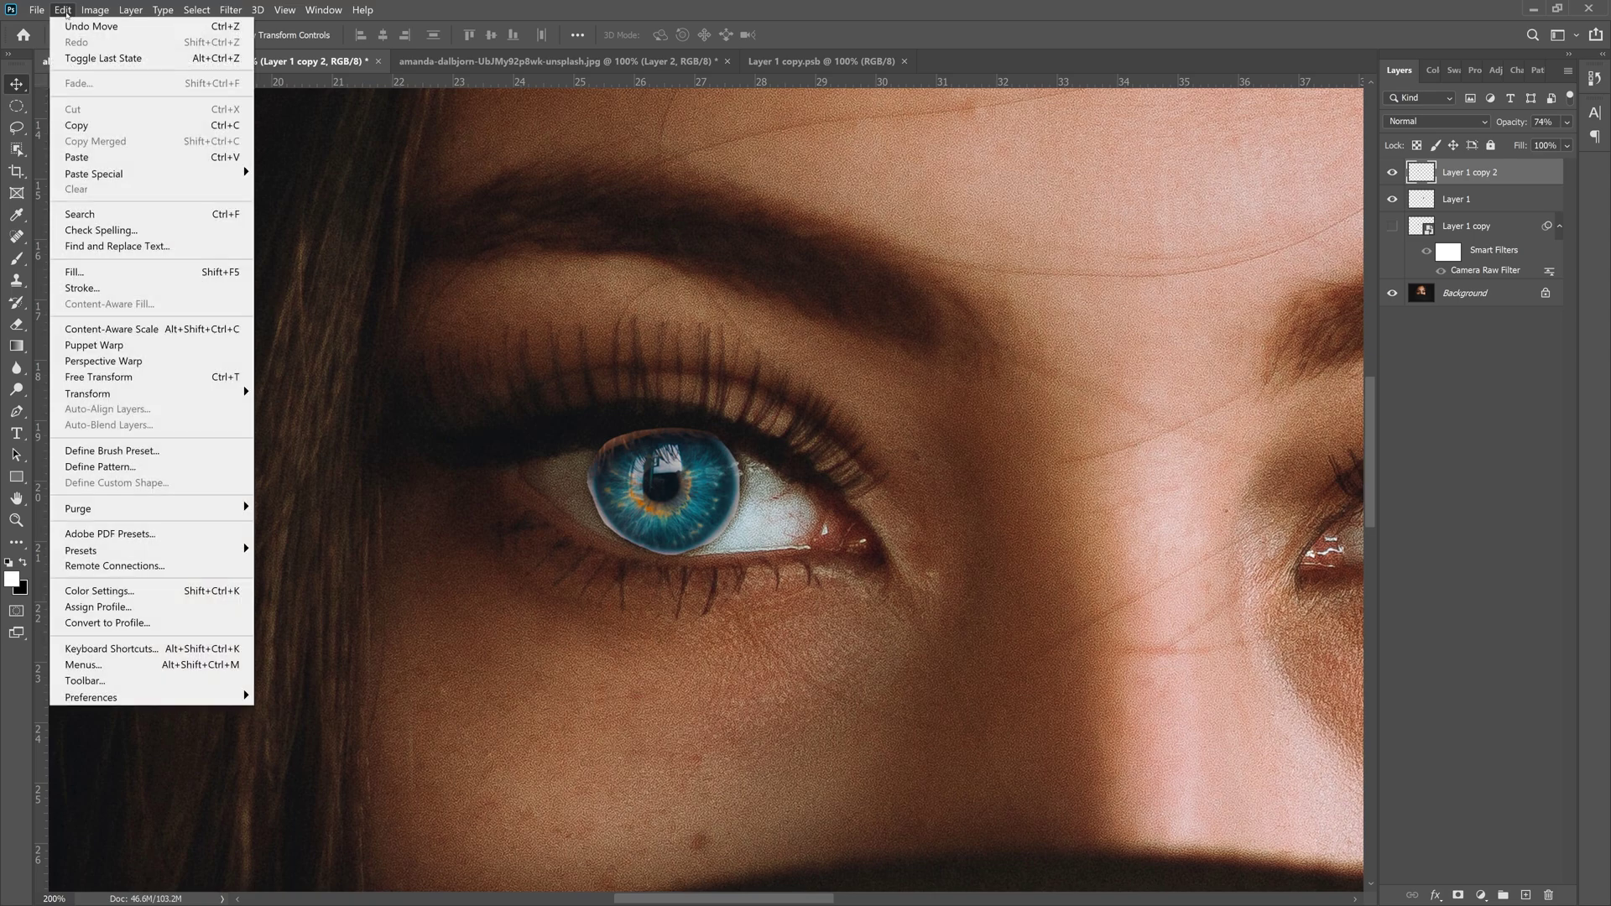
pyautogui.moveTo(177, 393)
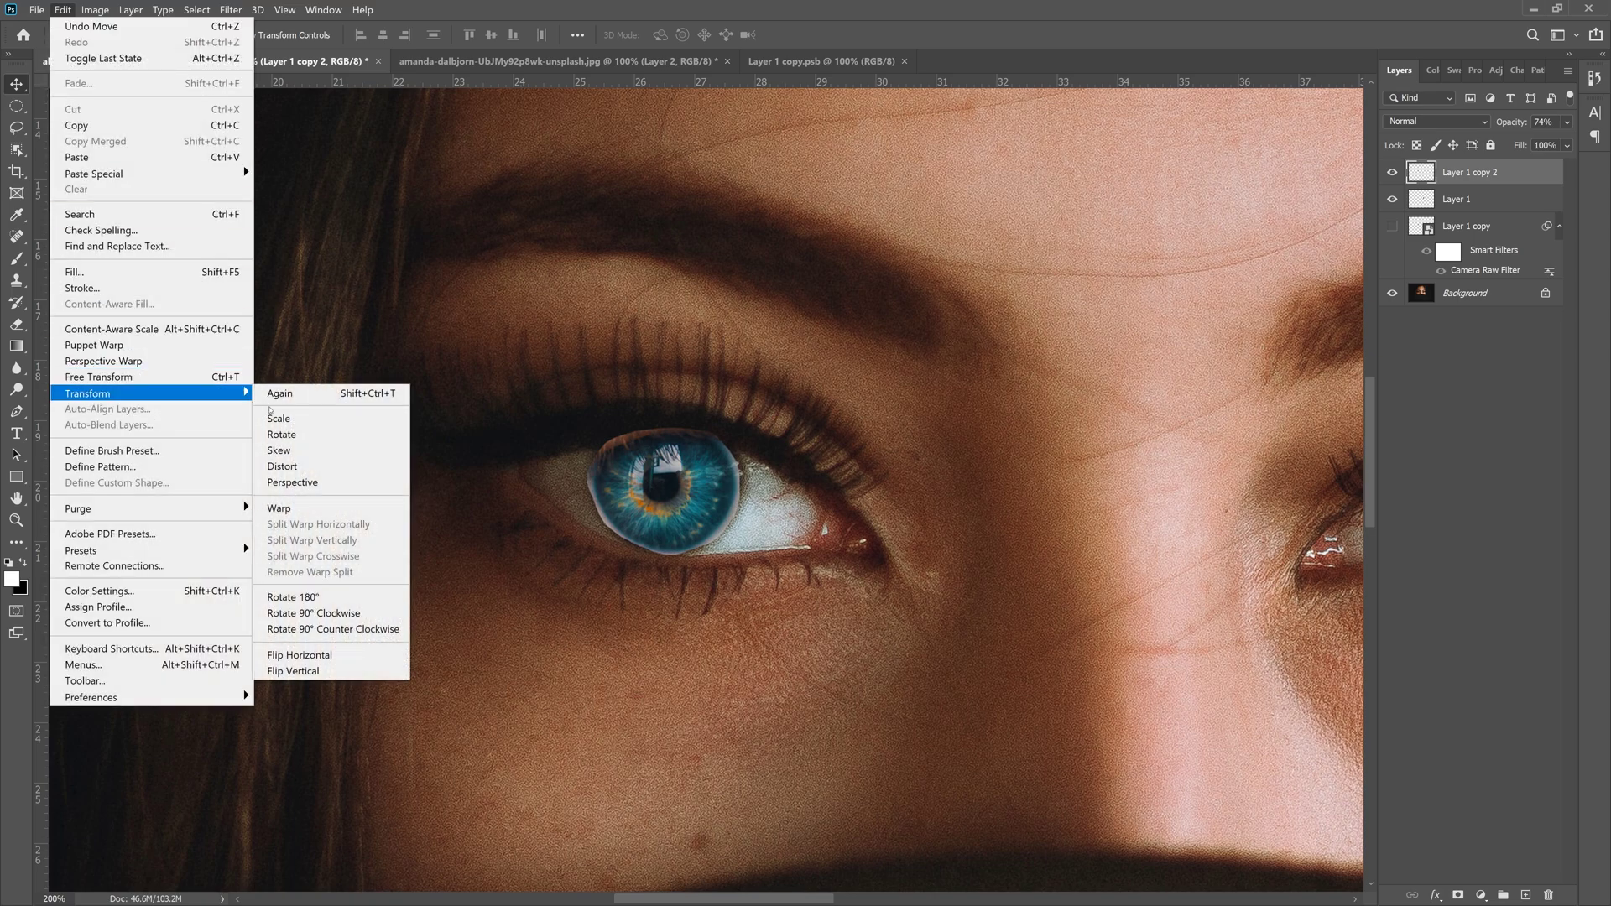
pyautogui.click(346, 655)
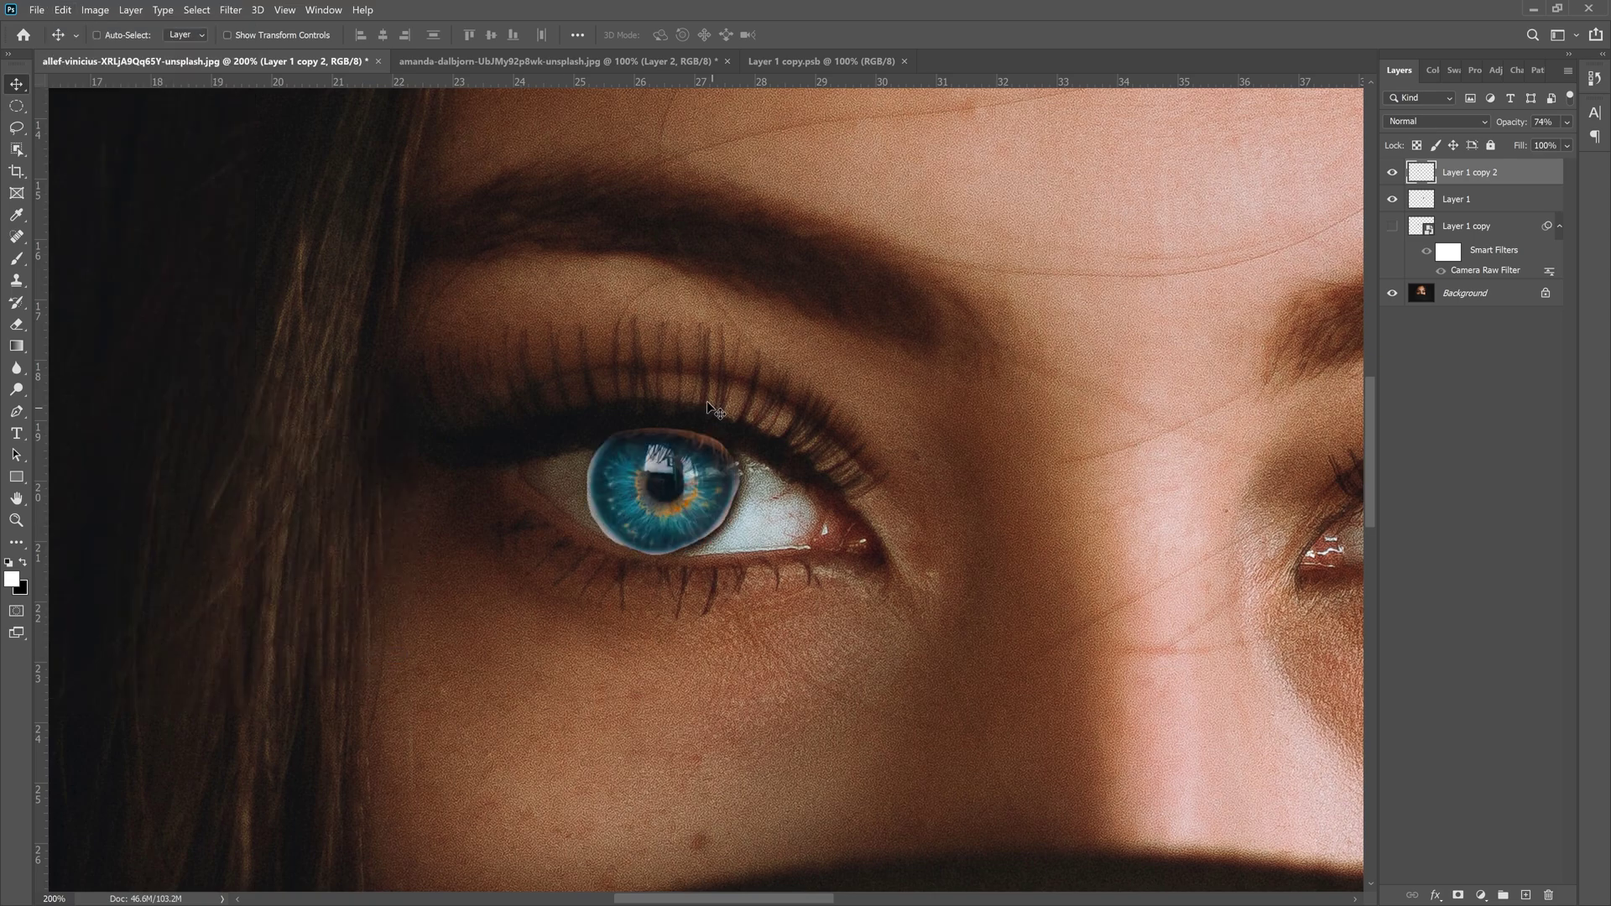
pyautogui.moveTo(677, 493); pyautogui.dragTo(676, 495)
# - Rotate the iris copy about -5° and scale it to cover the left brown iris
pyautogui.hotkey('ctrl', 't')
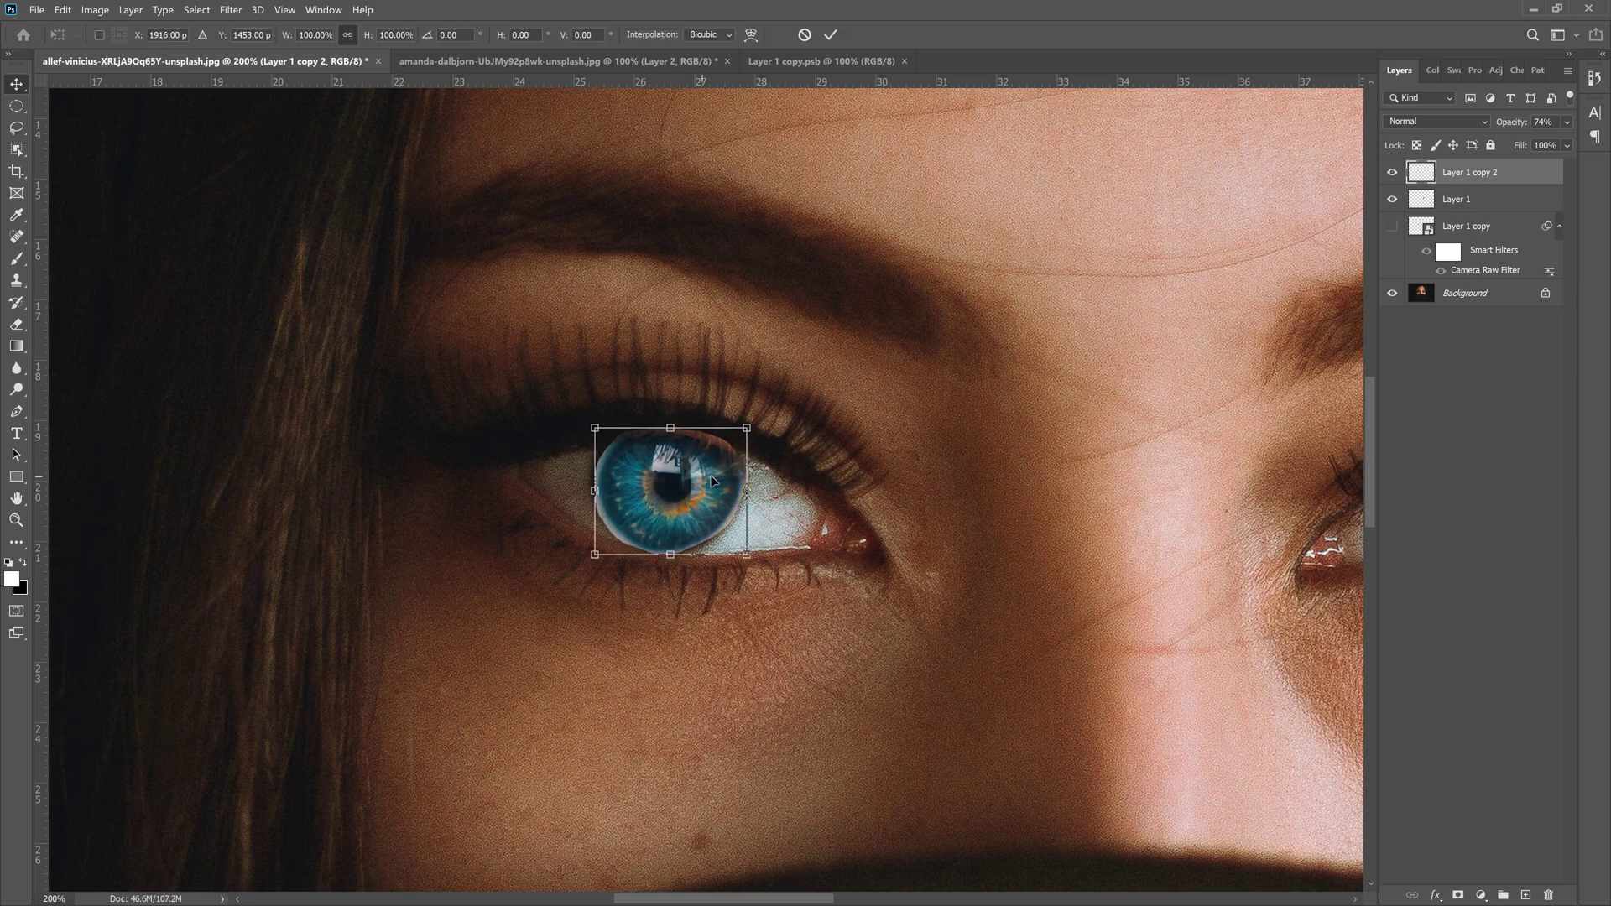
pyautogui.moveTo(772, 420); pyautogui.dragTo(770, 412)
pyautogui.moveTo(702, 475); pyautogui.dragTo(700, 476)
pyautogui.moveTo(753, 546); pyautogui.dragTo(683, 500)
pyautogui.hotkey('ctrl', '0')
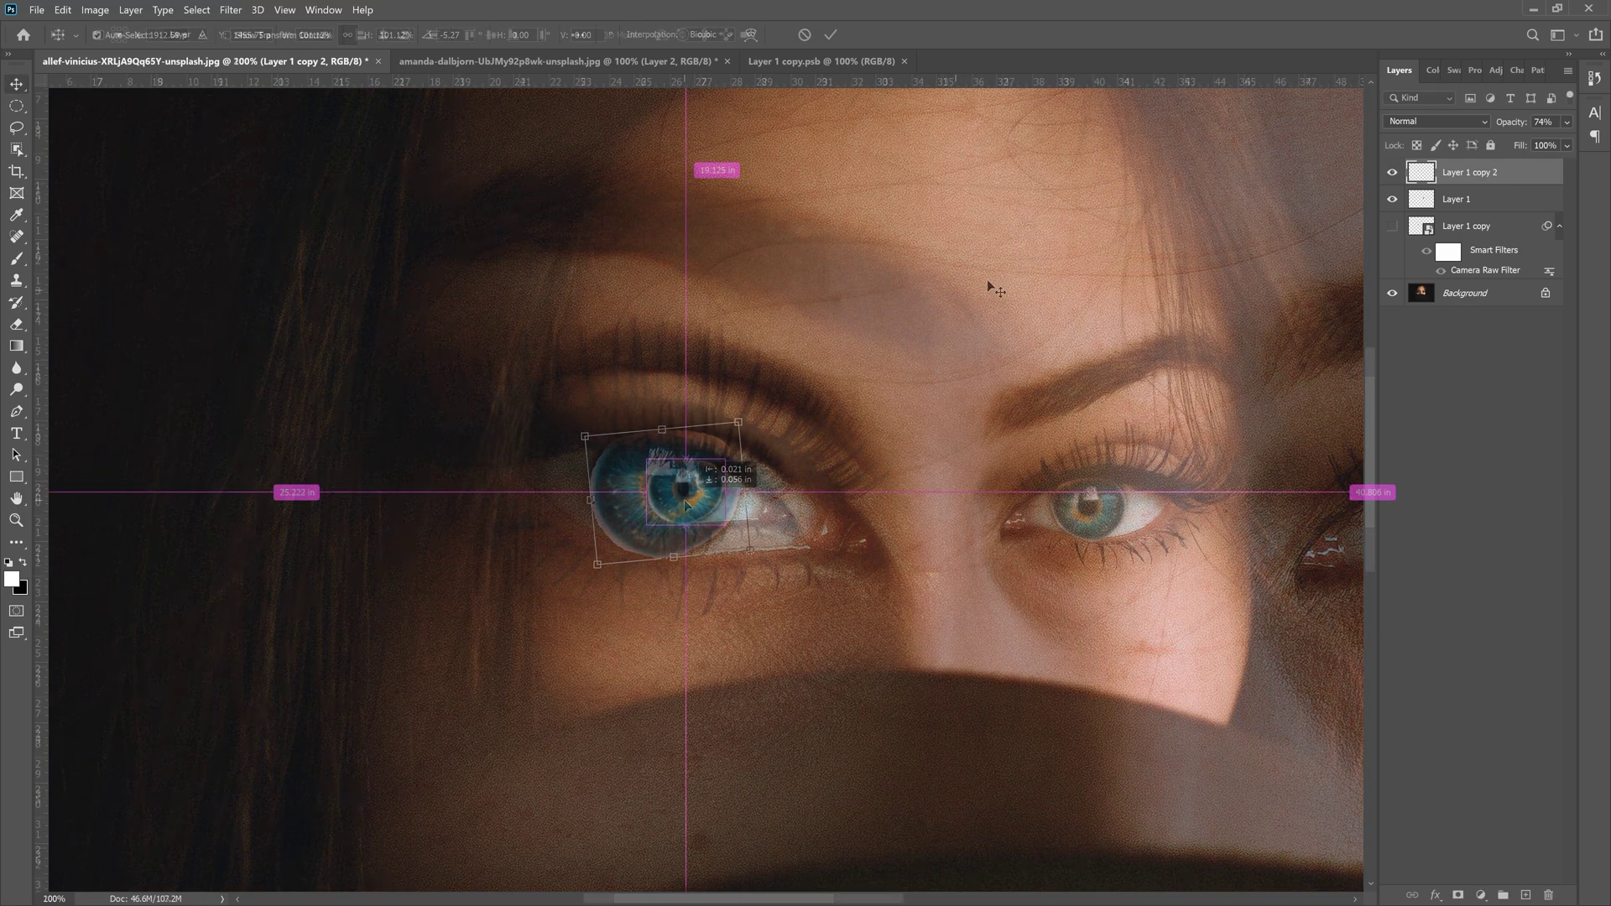
pyautogui.press('Return')
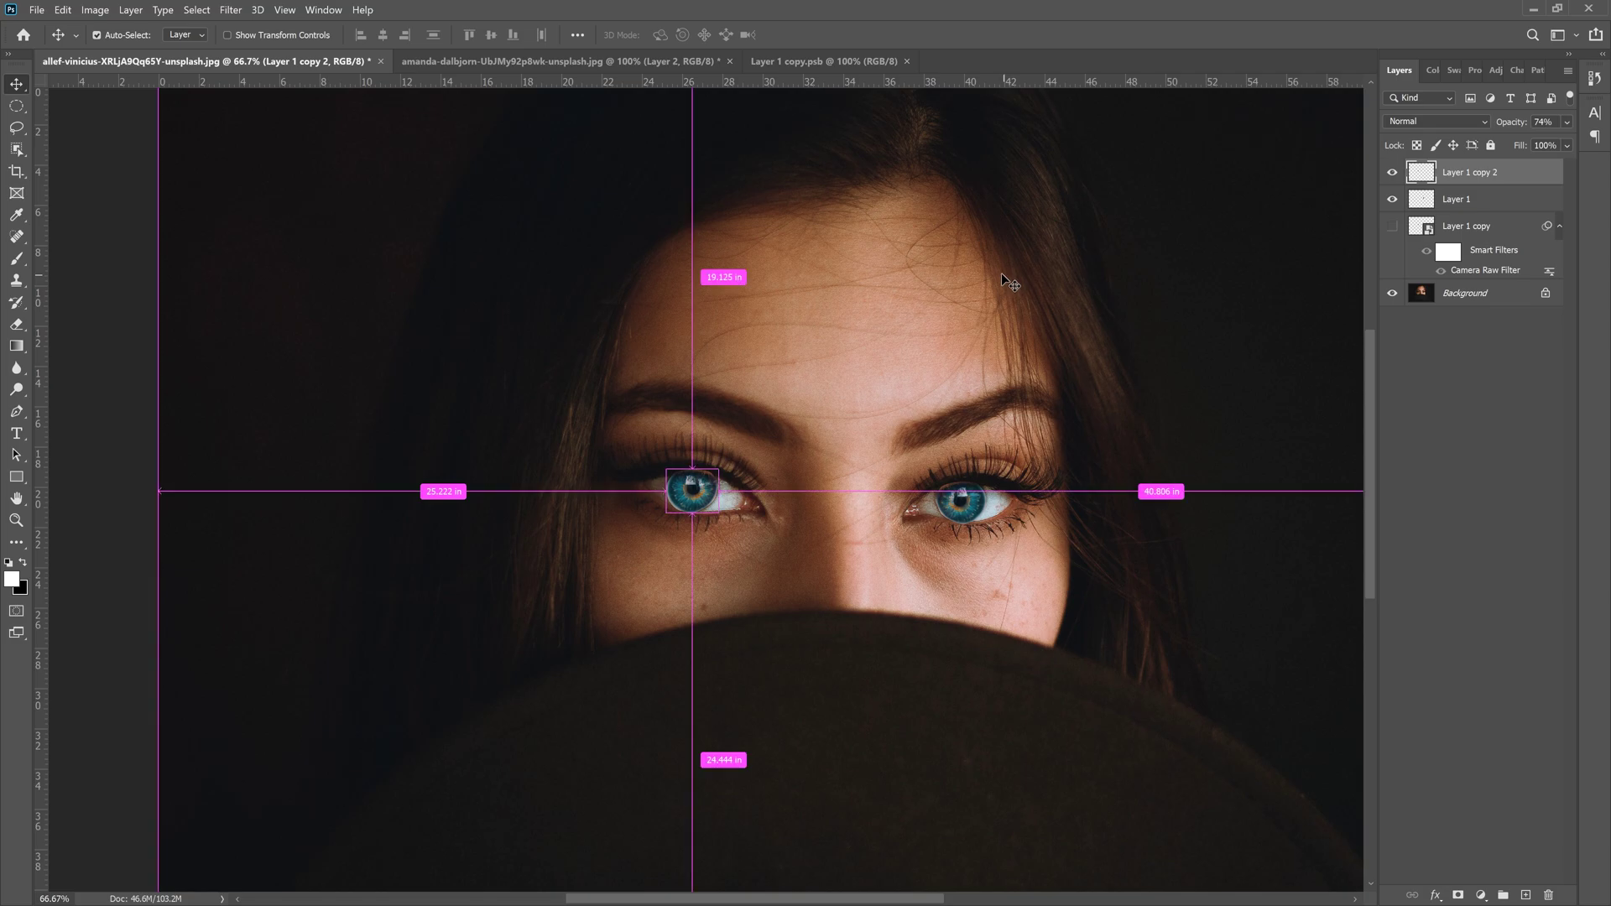
pyautogui.hotkey('ctrl', '+')
pyautogui.hotkey('ctrl', '+')
pyautogui.hotkey('ctrl', '+')
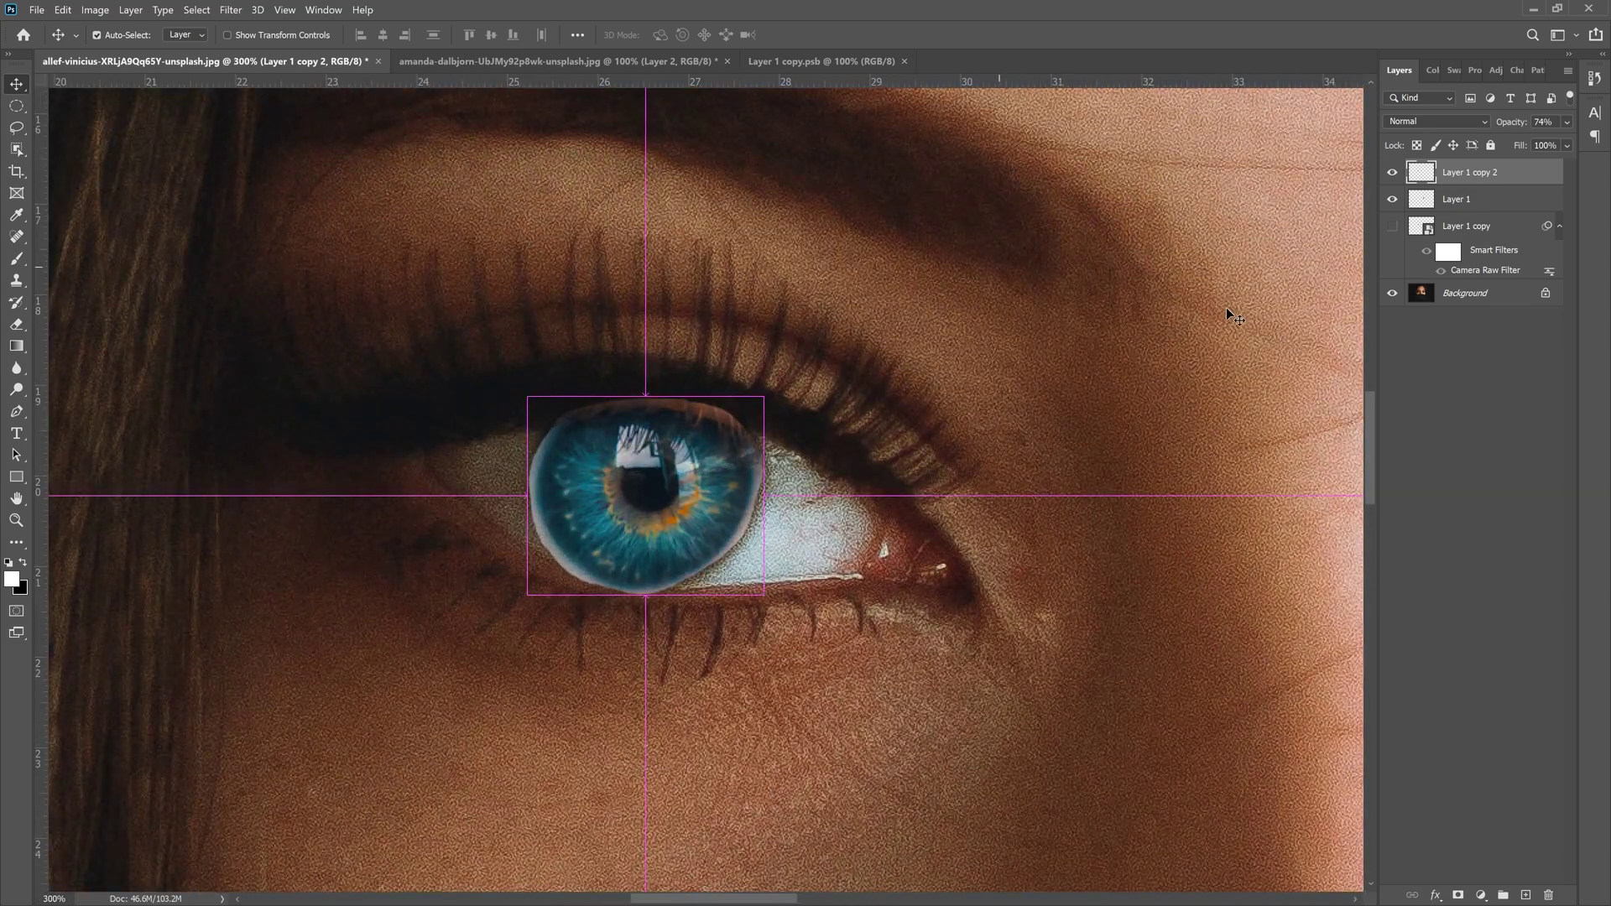
# - Erase the left iris copy's overlap on the upper eyelid and its light right-edge rim
pyautogui.click(16, 325)
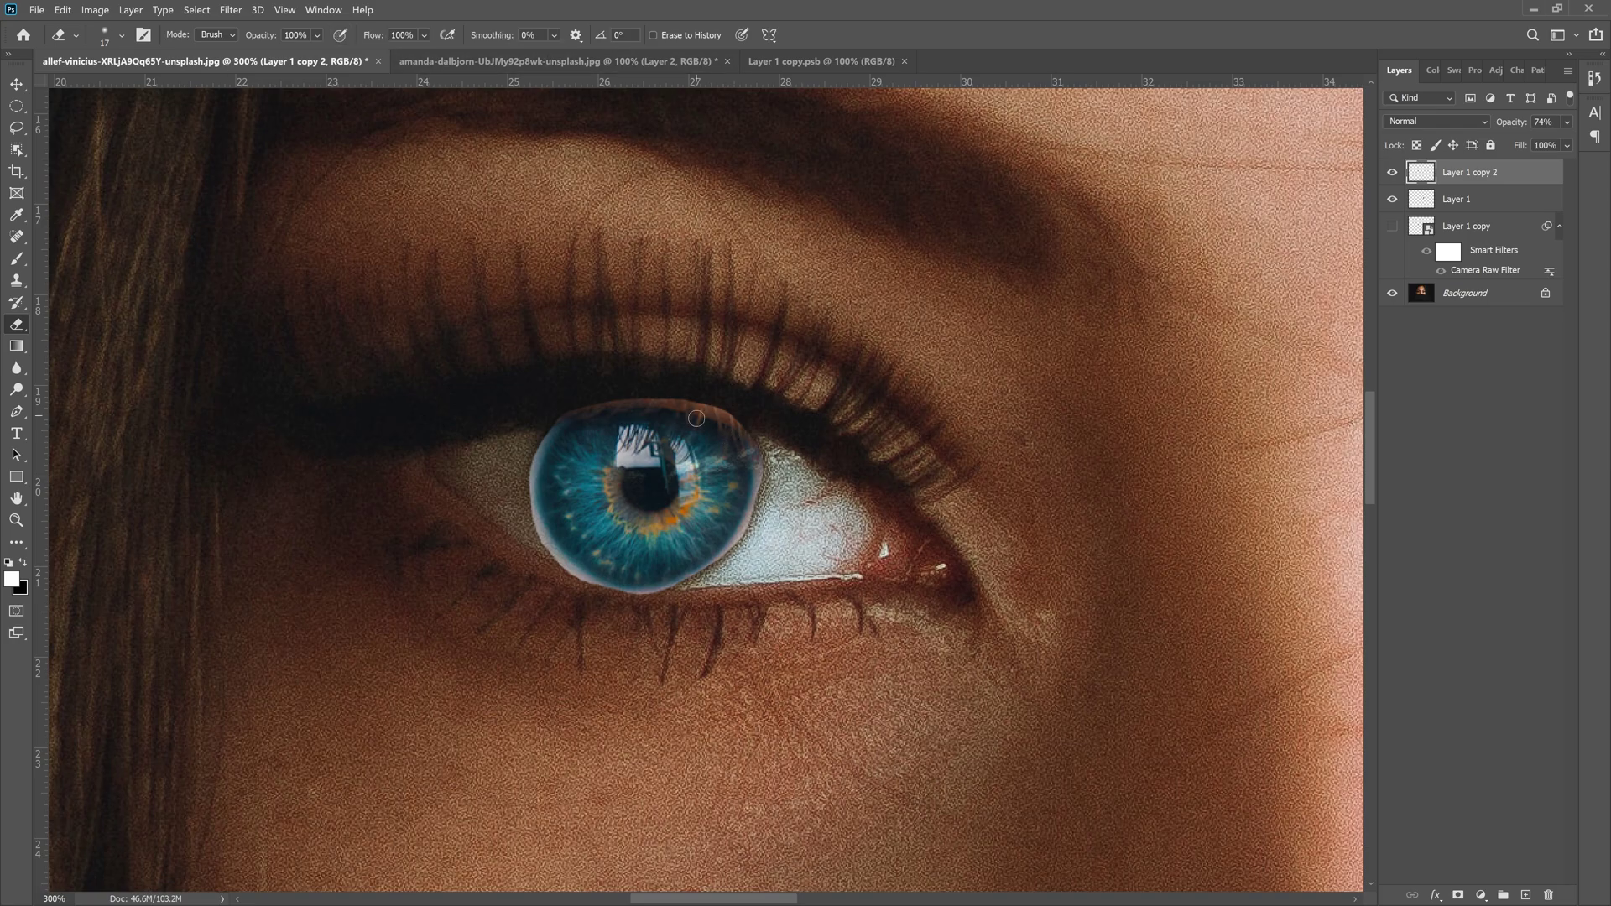
pyautogui.moveTo(695, 430)
pyautogui.mouseDown()
pyautogui.moveTo(732, 407)
pyautogui.moveTo(580, 407)
pyautogui.moveTo(528, 481)
pyautogui.moveTo(533, 533)
pyautogui.moveTo(520, 483)
pyautogui.moveTo(571, 566)
pyautogui.moveTo(655, 592)
pyautogui.moveTo(736, 544)
pyautogui.mouseUp()
pyautogui.moveTo(754, 402); pyautogui.dragTo(761, 480)
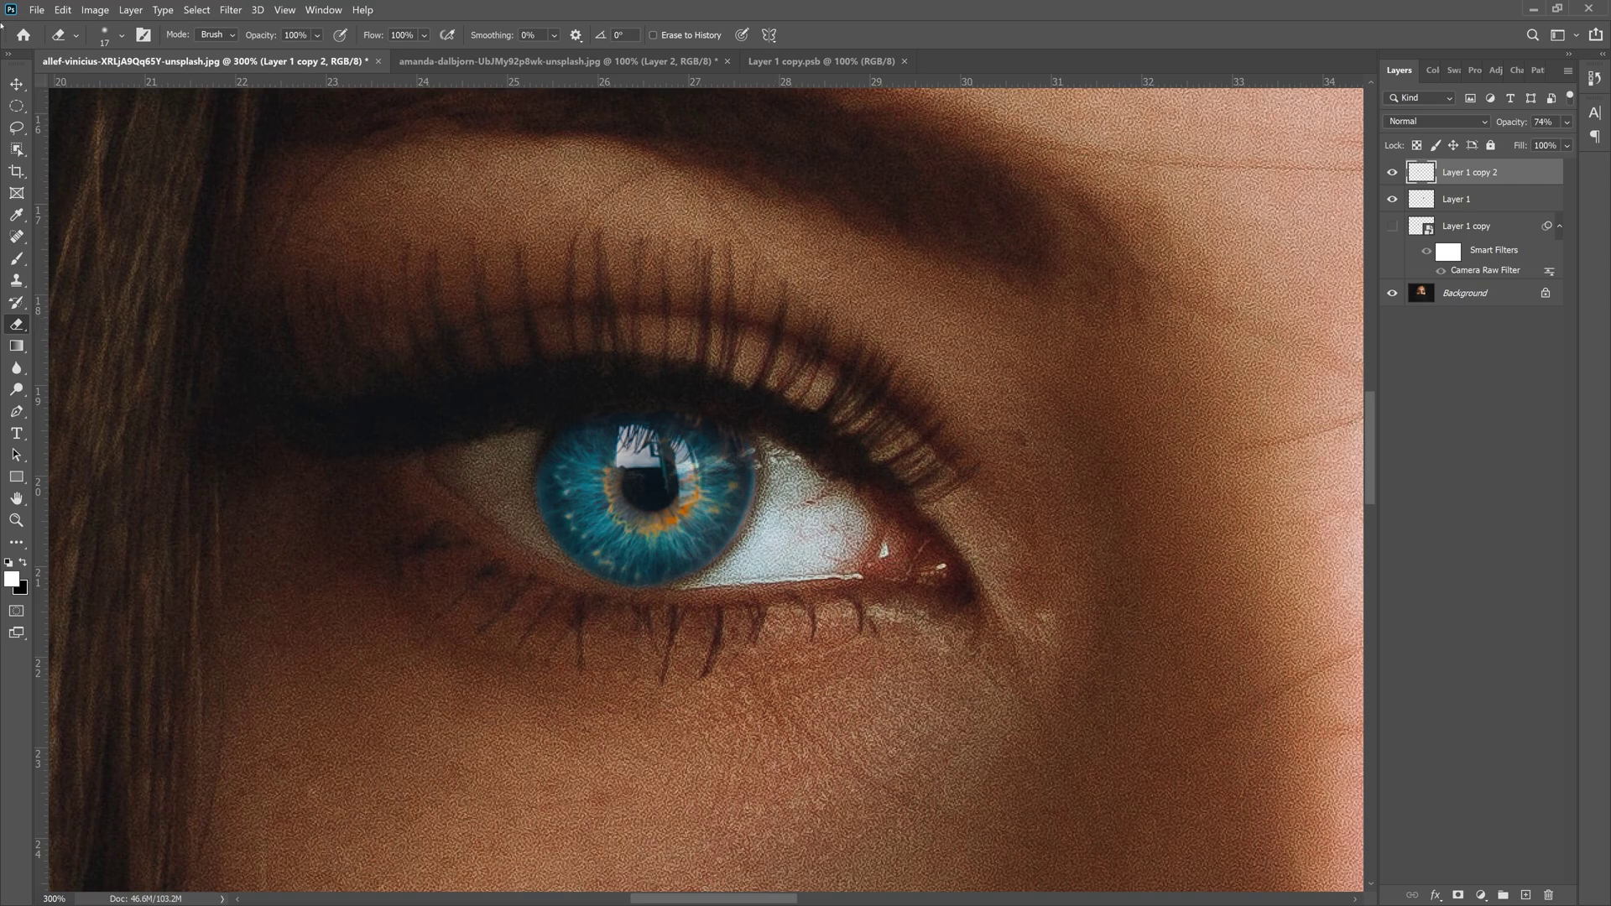
pyautogui.click(18, 84)
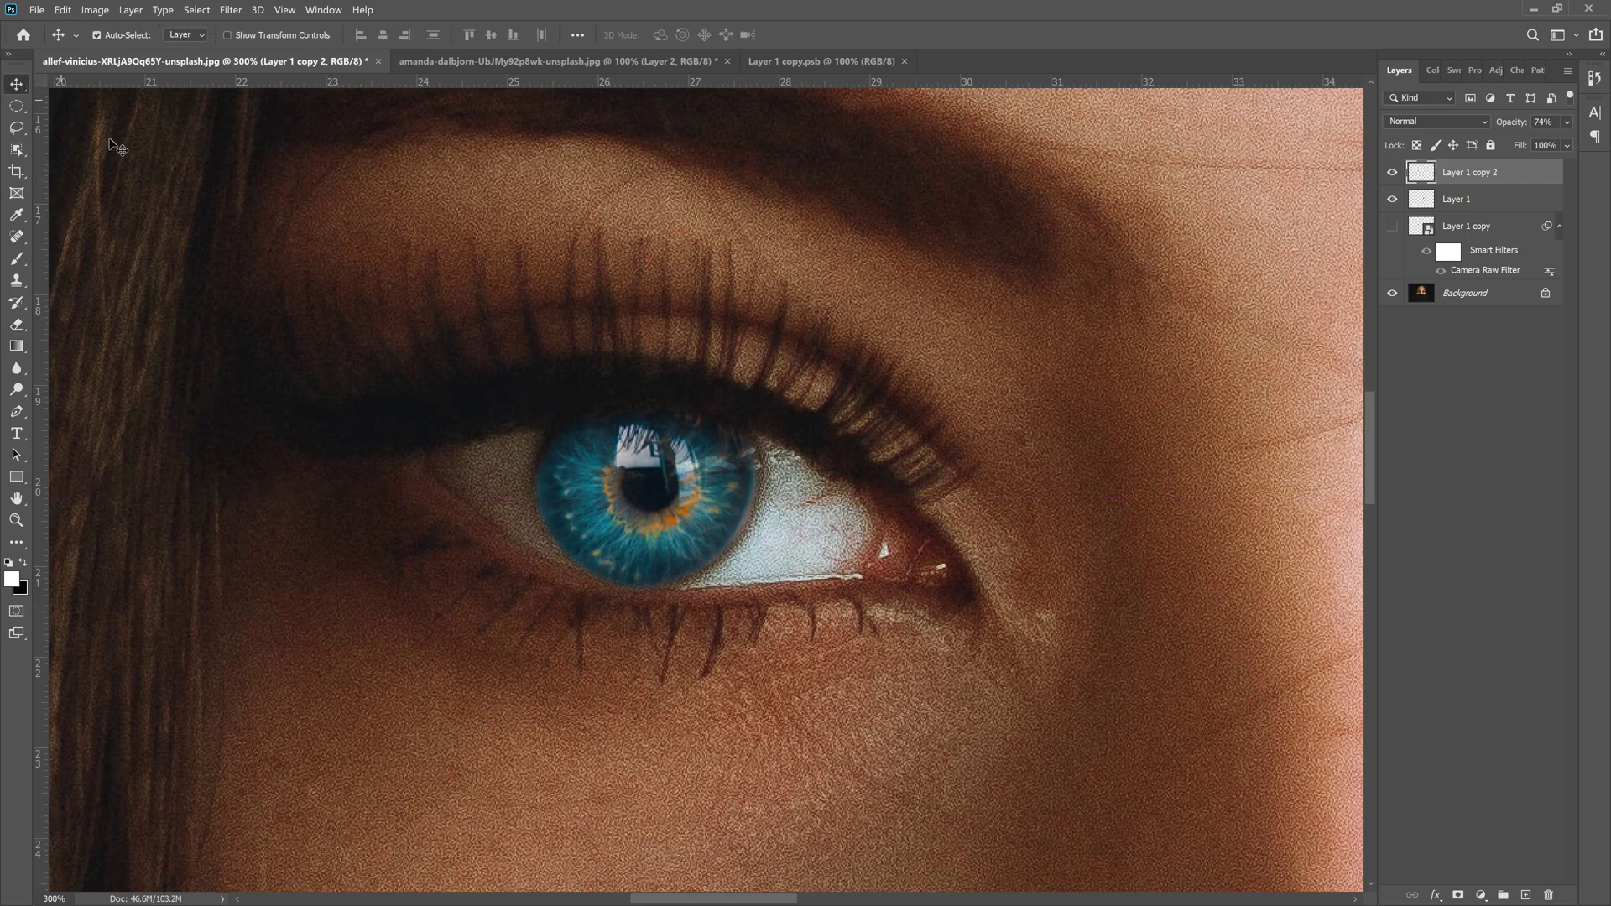
# - Enlarge the left eye's iris copy to about 107.5% around its centre
pyautogui.hotkey('ctrl', 't')
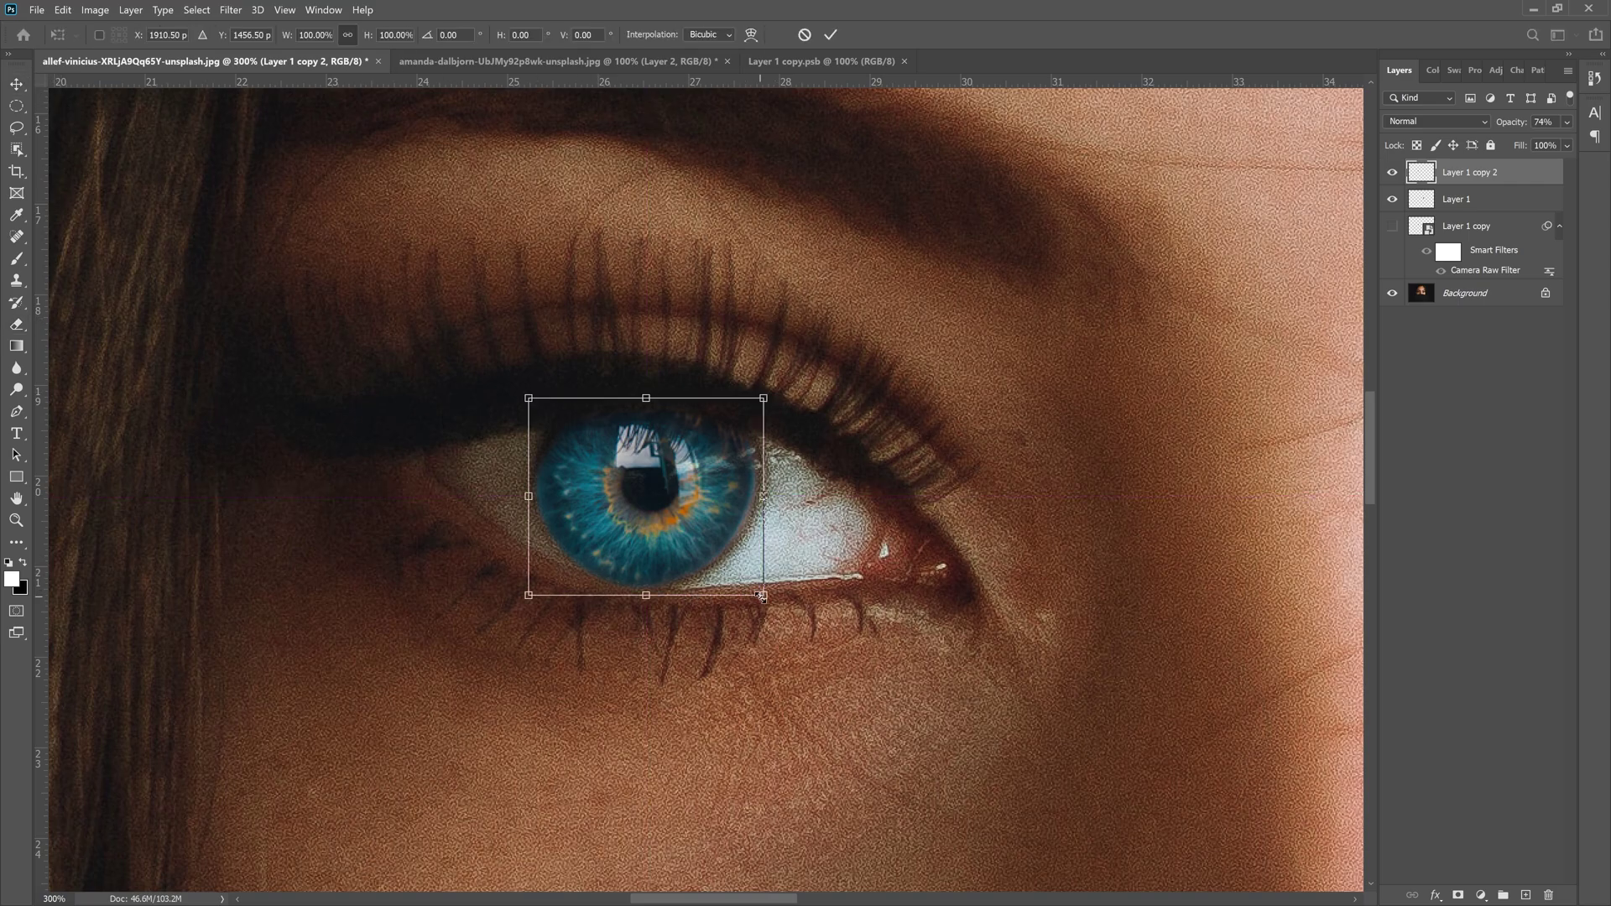
pyautogui.moveTo(761, 597); pyautogui.dragTo(762, 610)
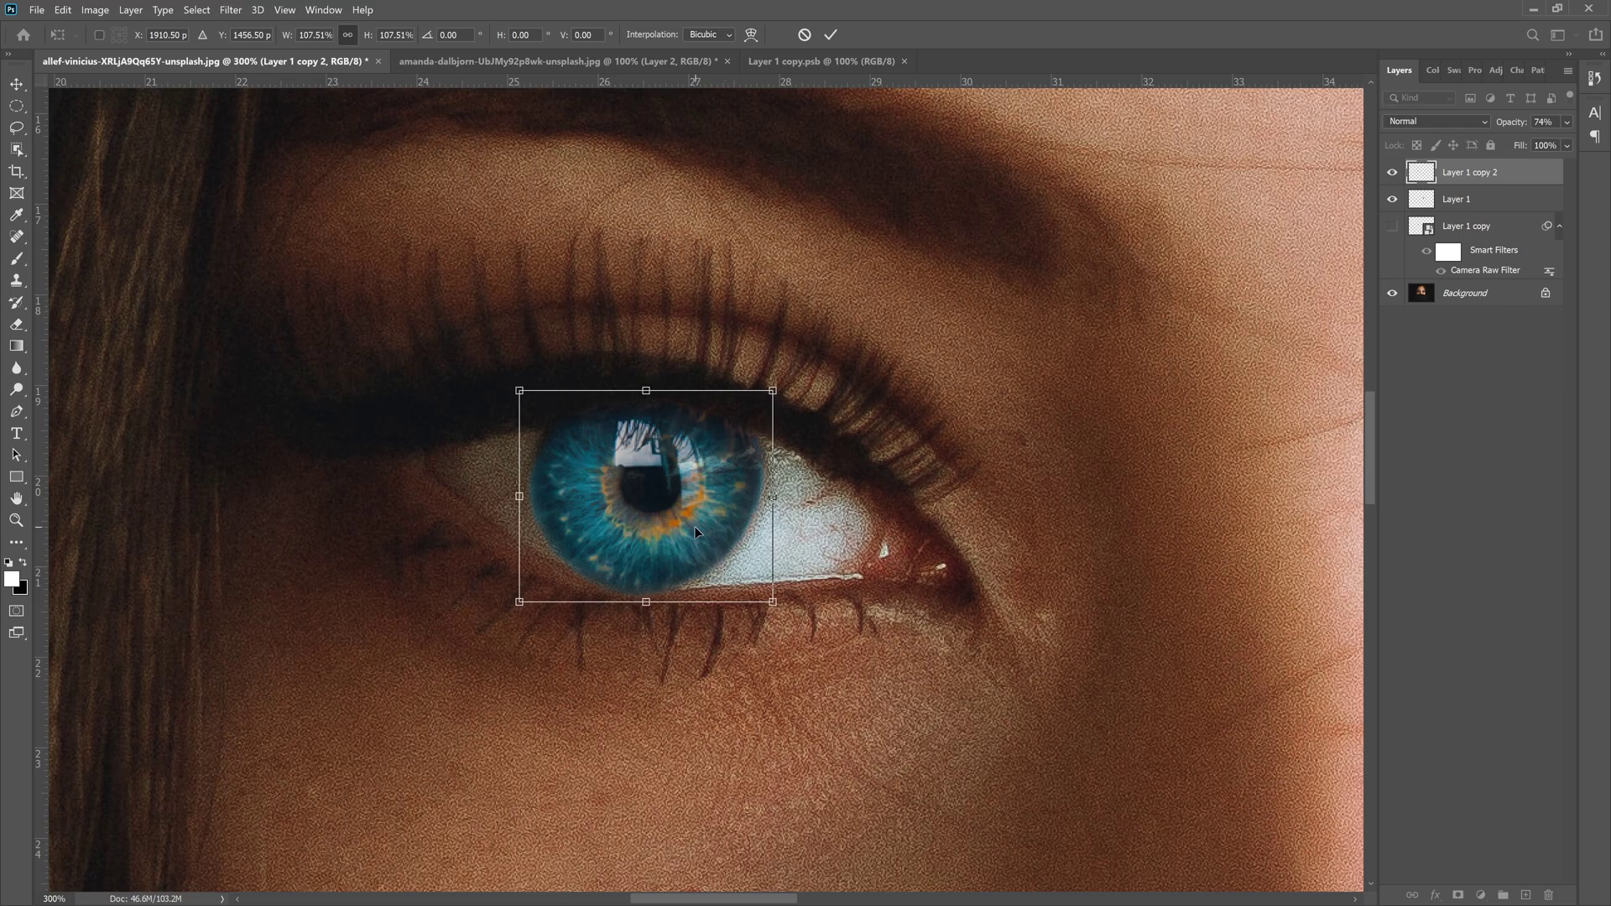
pyautogui.press('Return')
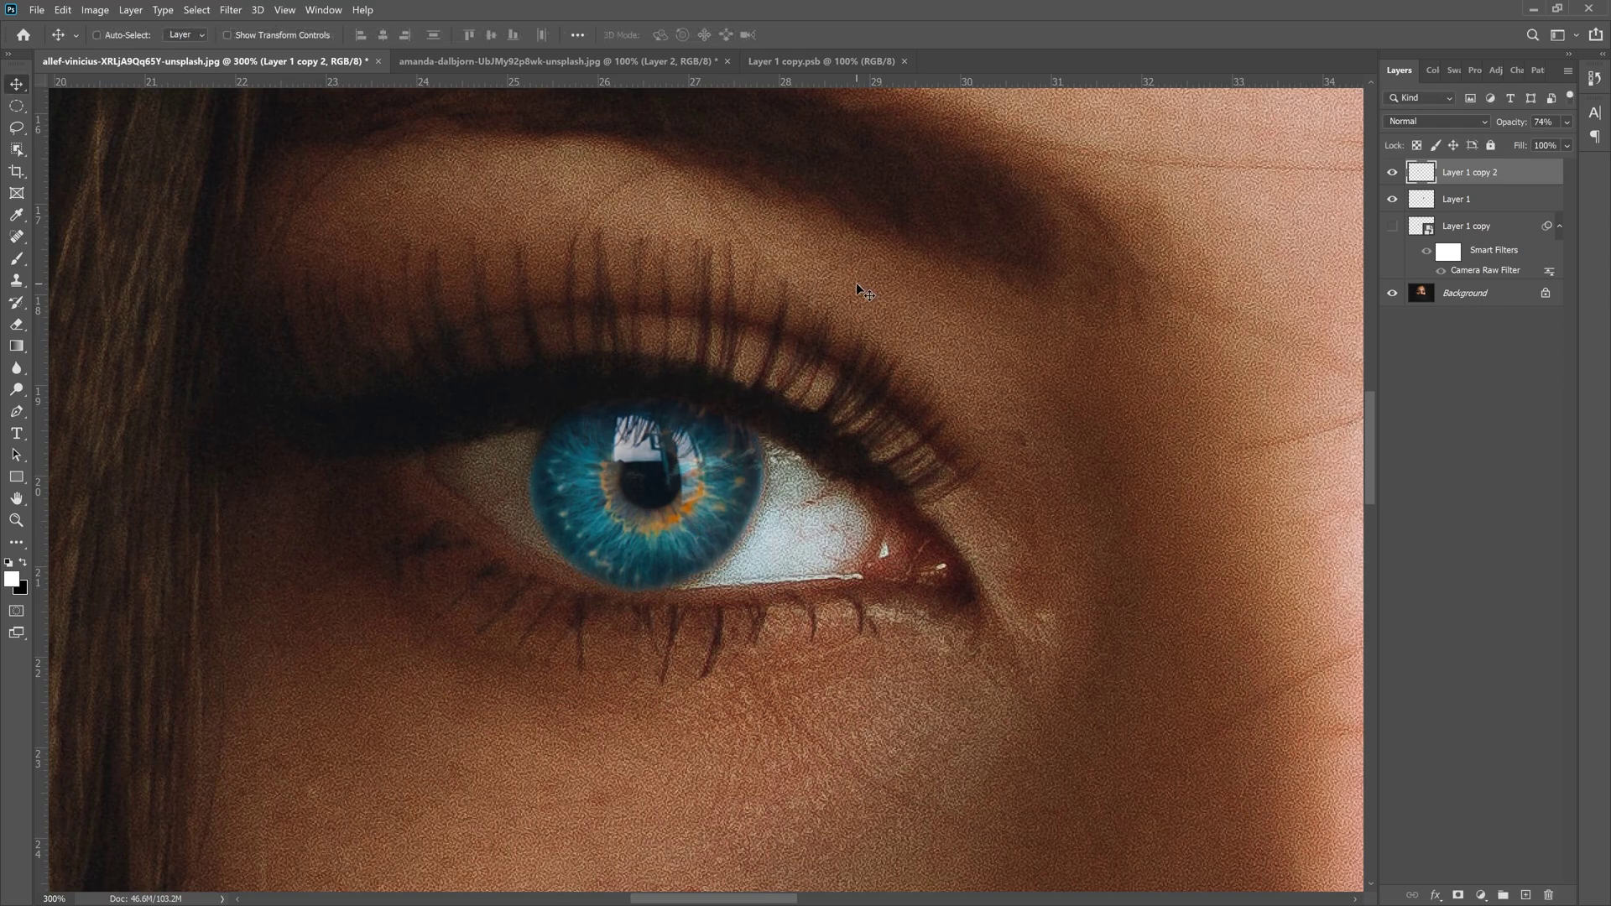
# - Pan to the right eye and select Layer 1, its iris layer
pyautogui.moveTo(1022, 306); pyautogui.dragTo(108, 223)
pyautogui.moveTo(1003, 243); pyautogui.dragTo(841, 251)
pyautogui.click(1460, 204)
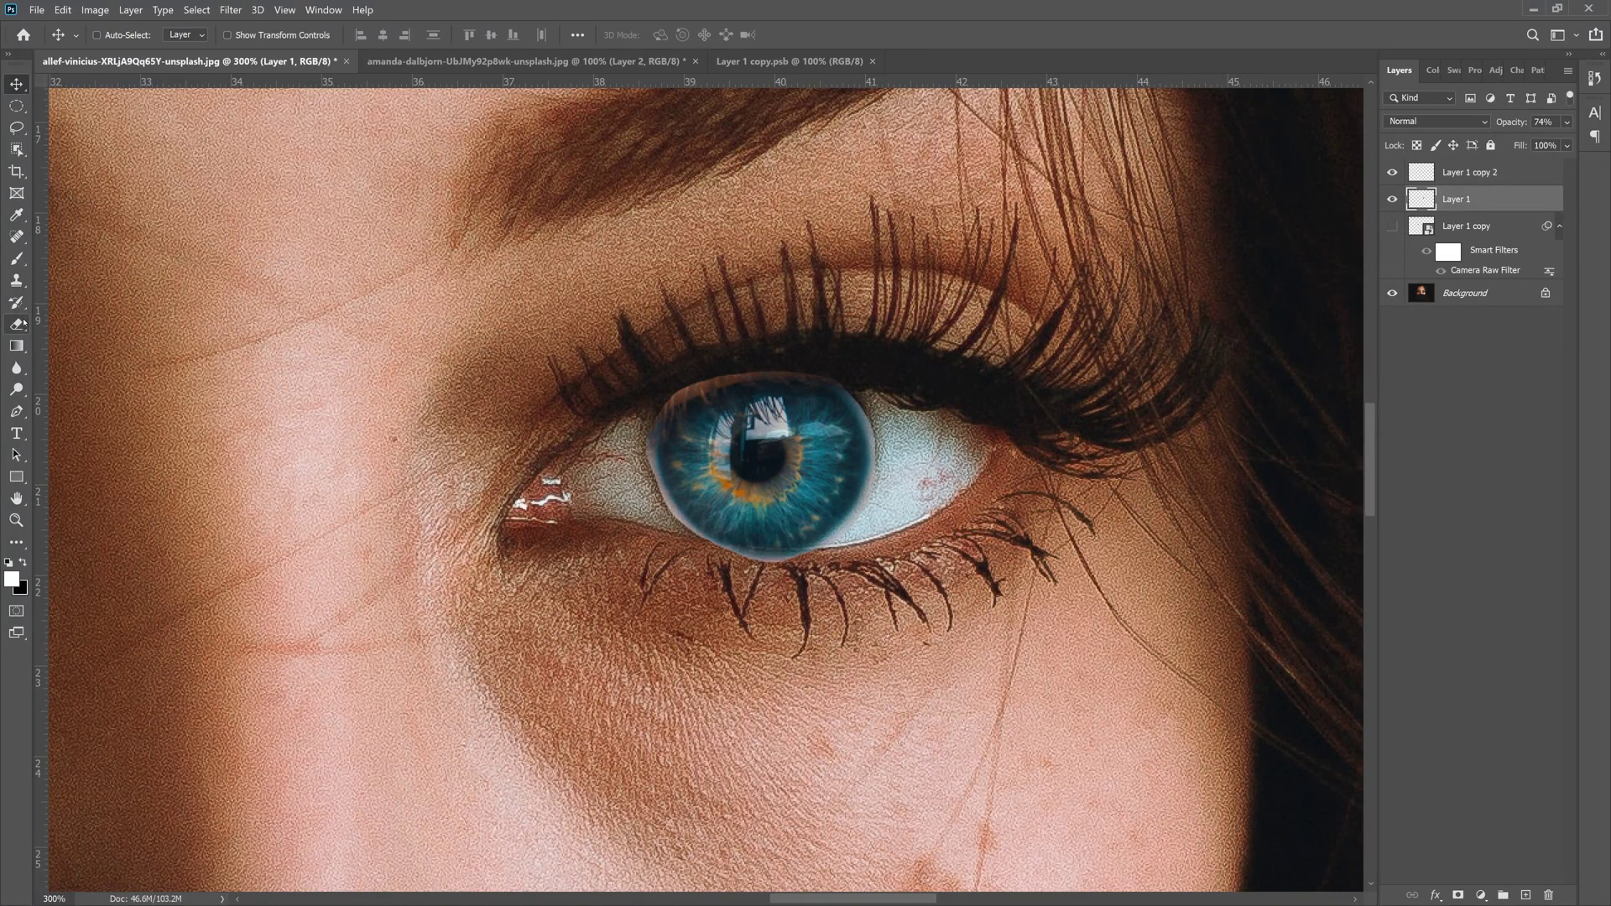
# - Erase the hard light rim around the right eye's blue iris on Layer 1
pyautogui.click(16, 324)
pyautogui.moveTo(842, 374)
pyautogui.mouseDown()
pyautogui.moveTo(871, 437)
pyautogui.moveTo(838, 387)
pyautogui.moveTo(793, 370)
pyautogui.moveTo(664, 382)
pyautogui.moveTo(781, 365)
pyautogui.moveTo(664, 398)
pyautogui.moveTo(741, 374)
pyautogui.moveTo(659, 431)
pyautogui.moveTo(681, 535)
pyautogui.moveTo(769, 559)
pyautogui.moveTo(830, 535)
pyautogui.moveTo(745, 559)
pyautogui.moveTo(688, 540)
pyautogui.moveTo(658, 488)
pyautogui.moveTo(738, 561)
pyautogui.mouseUp()
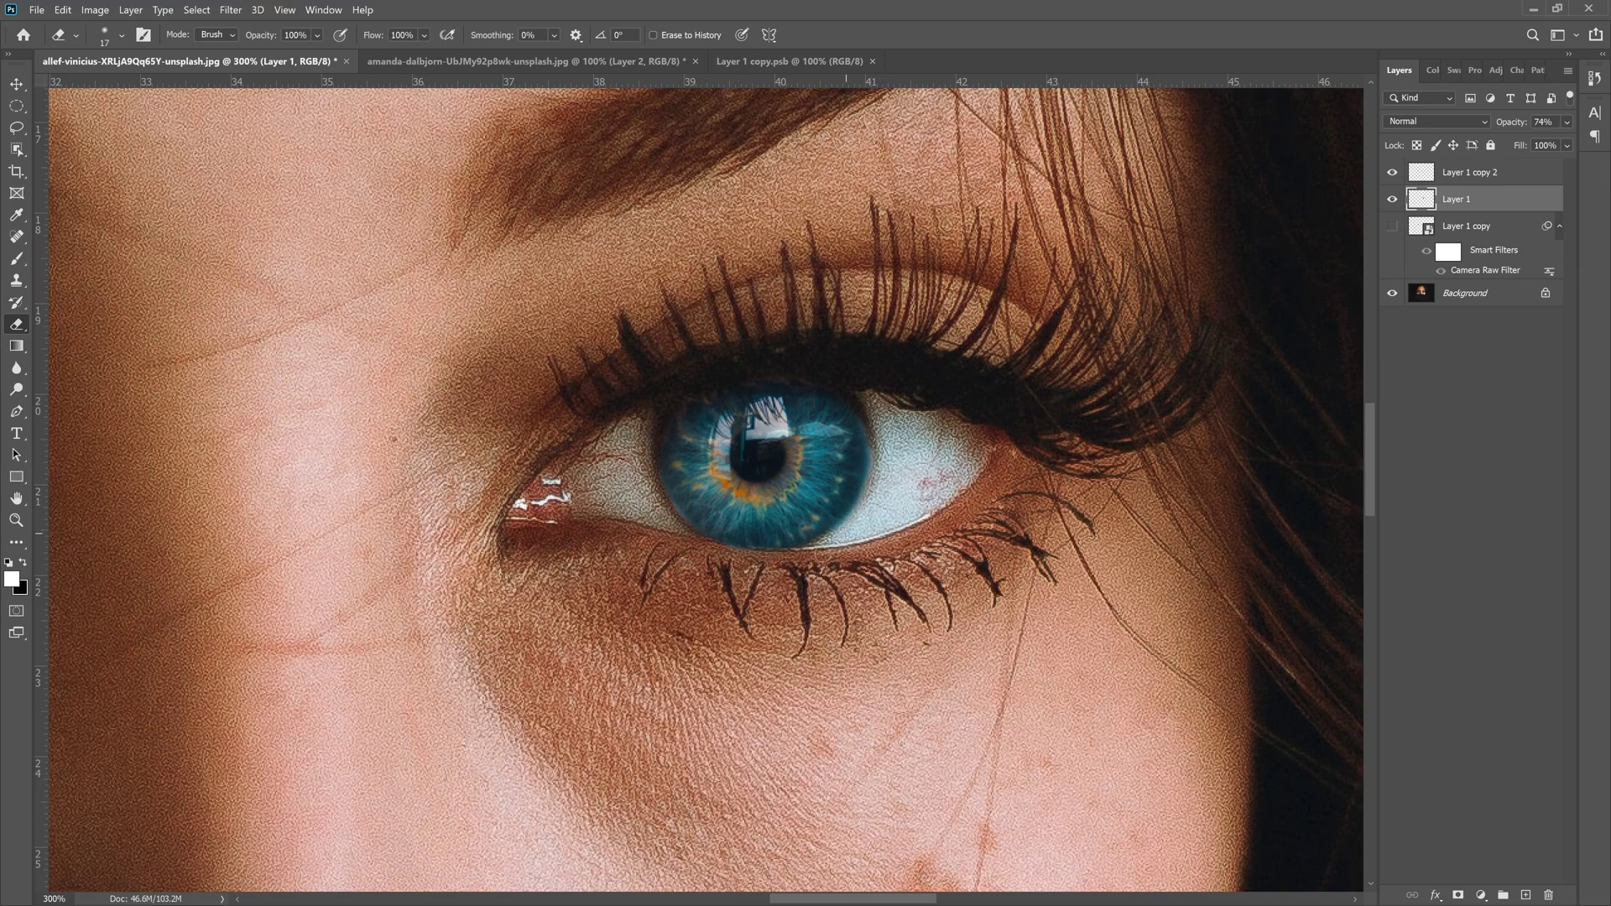
pyautogui.click(16, 84)
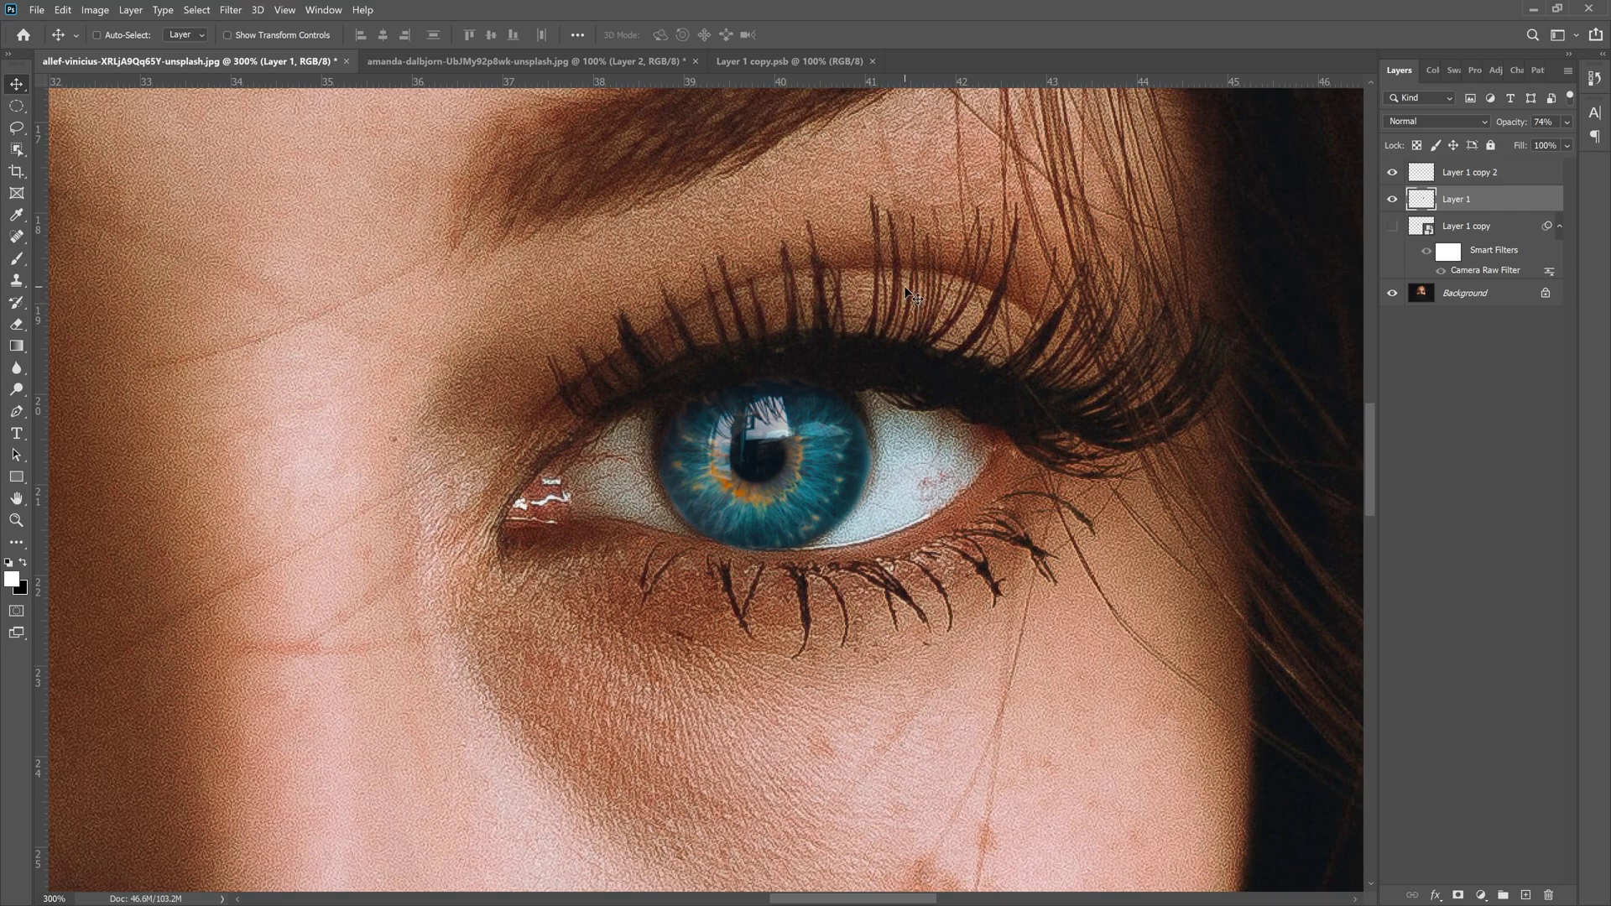
# - Scale the right iris to about 104.25%, nudge it into place, and zoom out
pyautogui.press('ctrl')
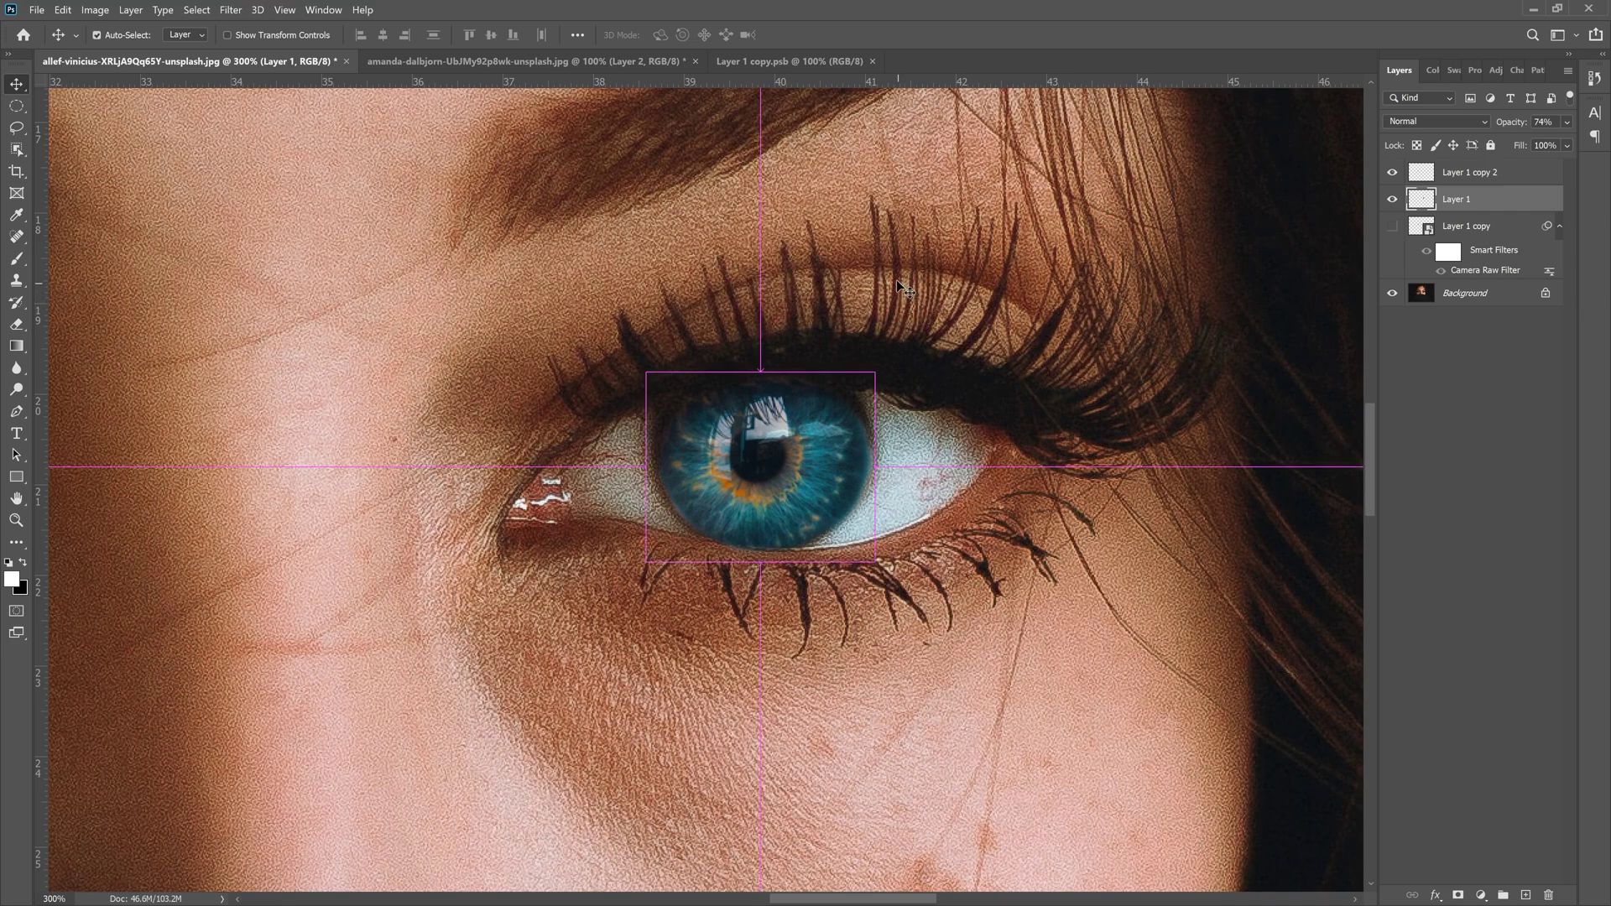
pyautogui.hotkey('ctrl', 't')
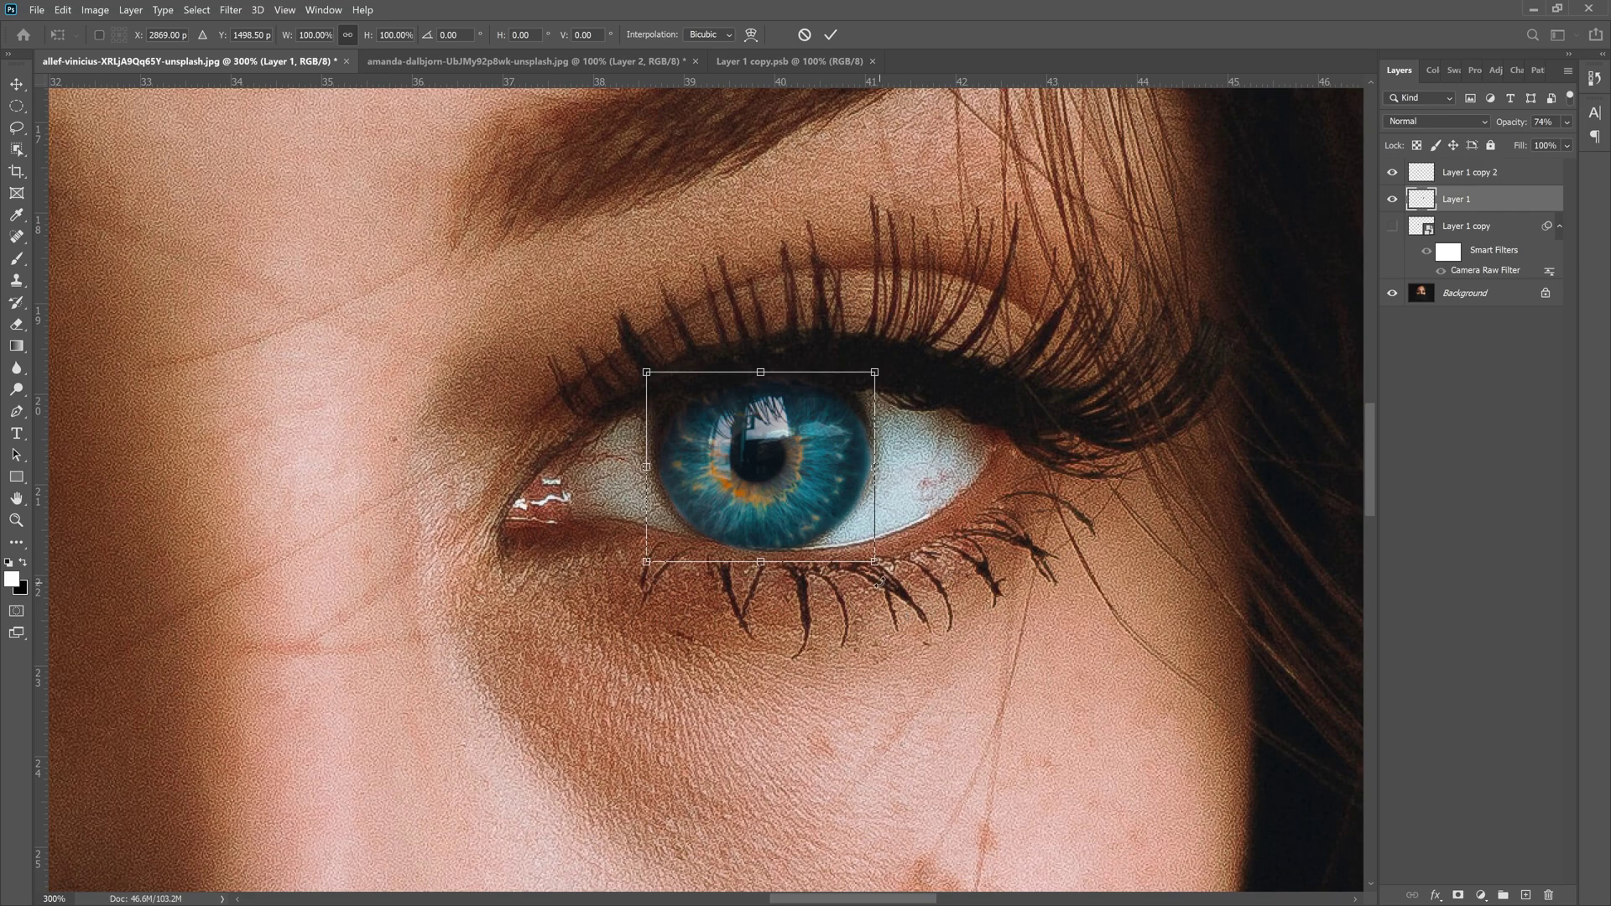
pyautogui.moveTo(875, 563); pyautogui.dragTo(879, 567)
pyautogui.moveTo(827, 488); pyautogui.dragTo(824, 482)
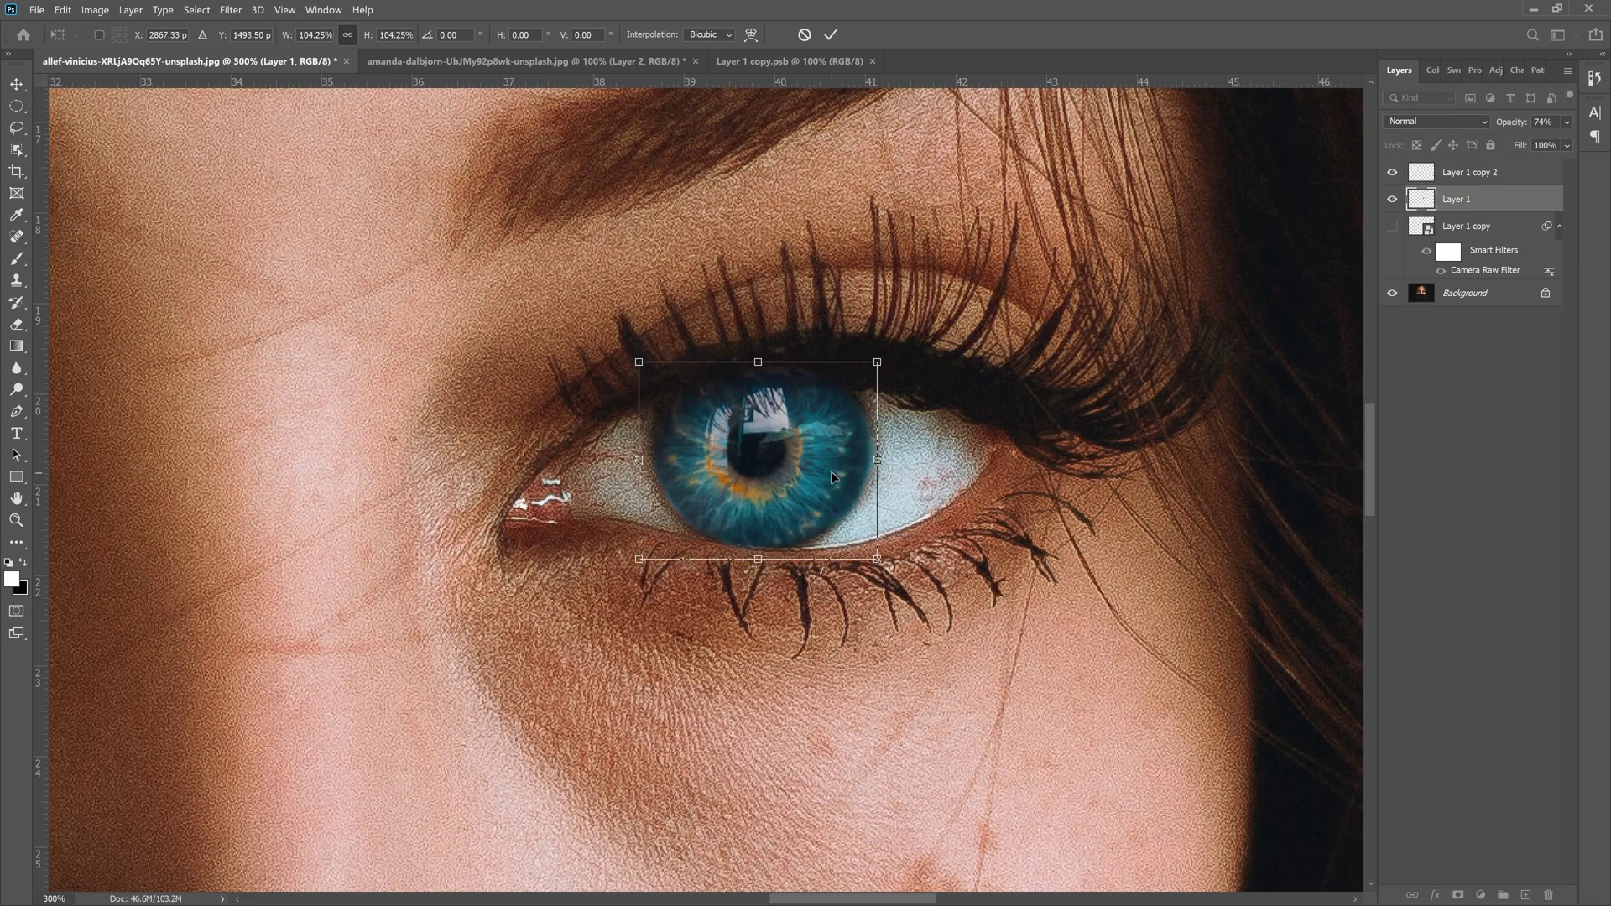
pyautogui.press('Right')
pyautogui.press('Right')
pyautogui.press('Left')
pyautogui.press('Return')
pyautogui.hotkey('ctrl', '-')
pyautogui.hotkey('ctrl', '-')
pyautogui.hotkey('ctrl', '-')
pyautogui.hotkey('ctrl', '-')
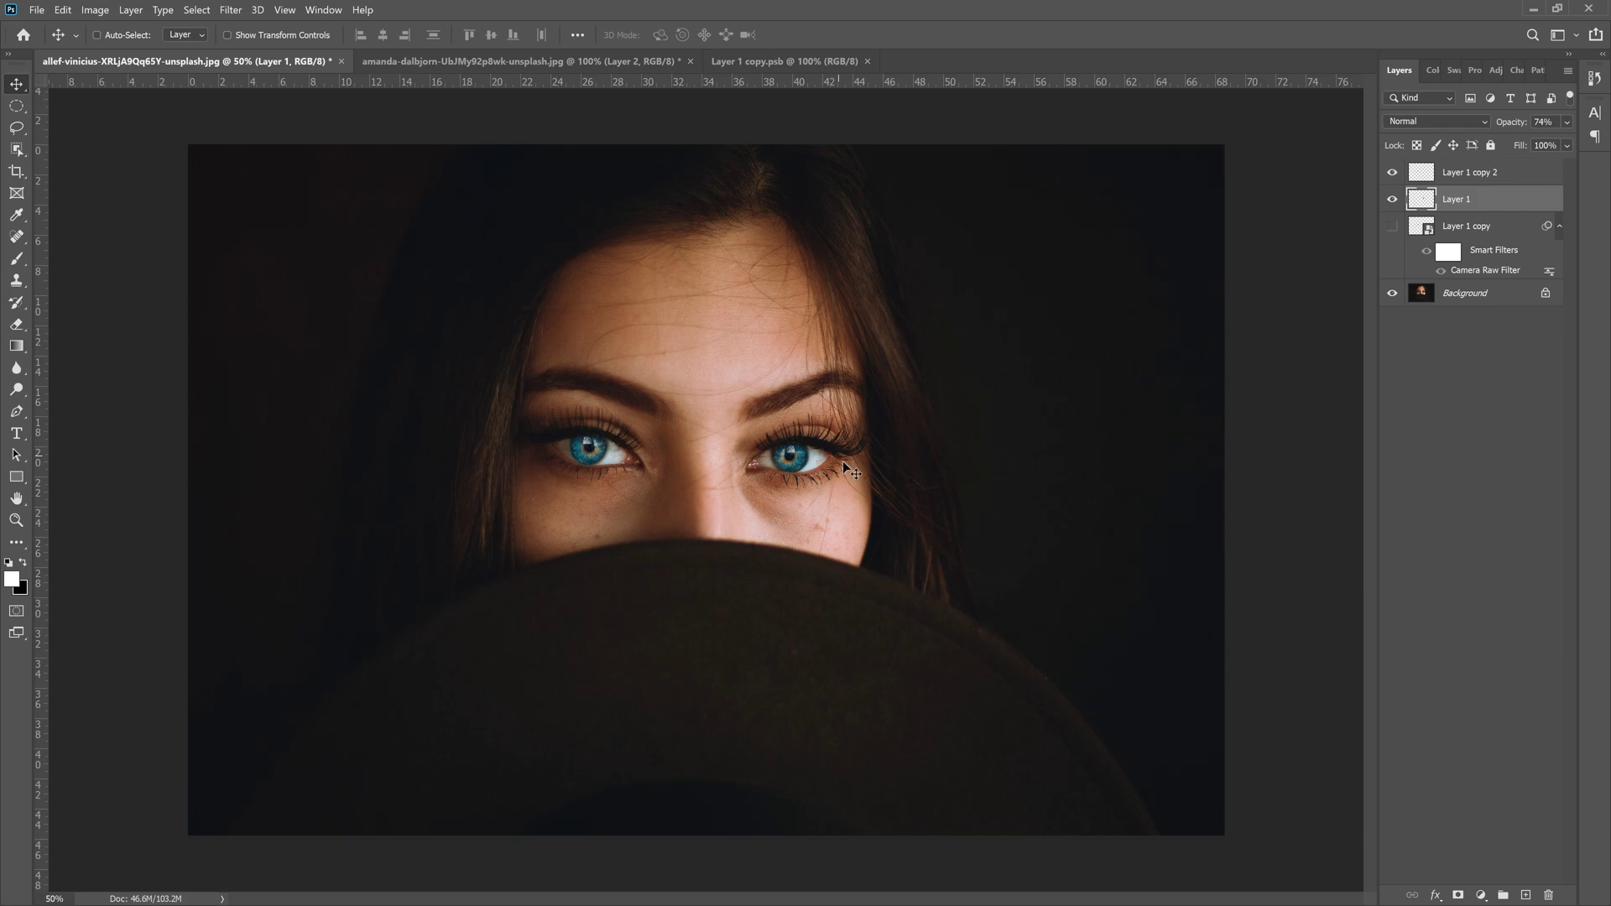
# - Scale the right-eye iris on Layer 1 up again to 104.19% and commit it
pyautogui.hotkey('ctrl', '+')
pyautogui.hotkey('ctrl', '+')
pyautogui.hotkey('ctrl', '+')
pyautogui.hotkey('ctrl', '+')
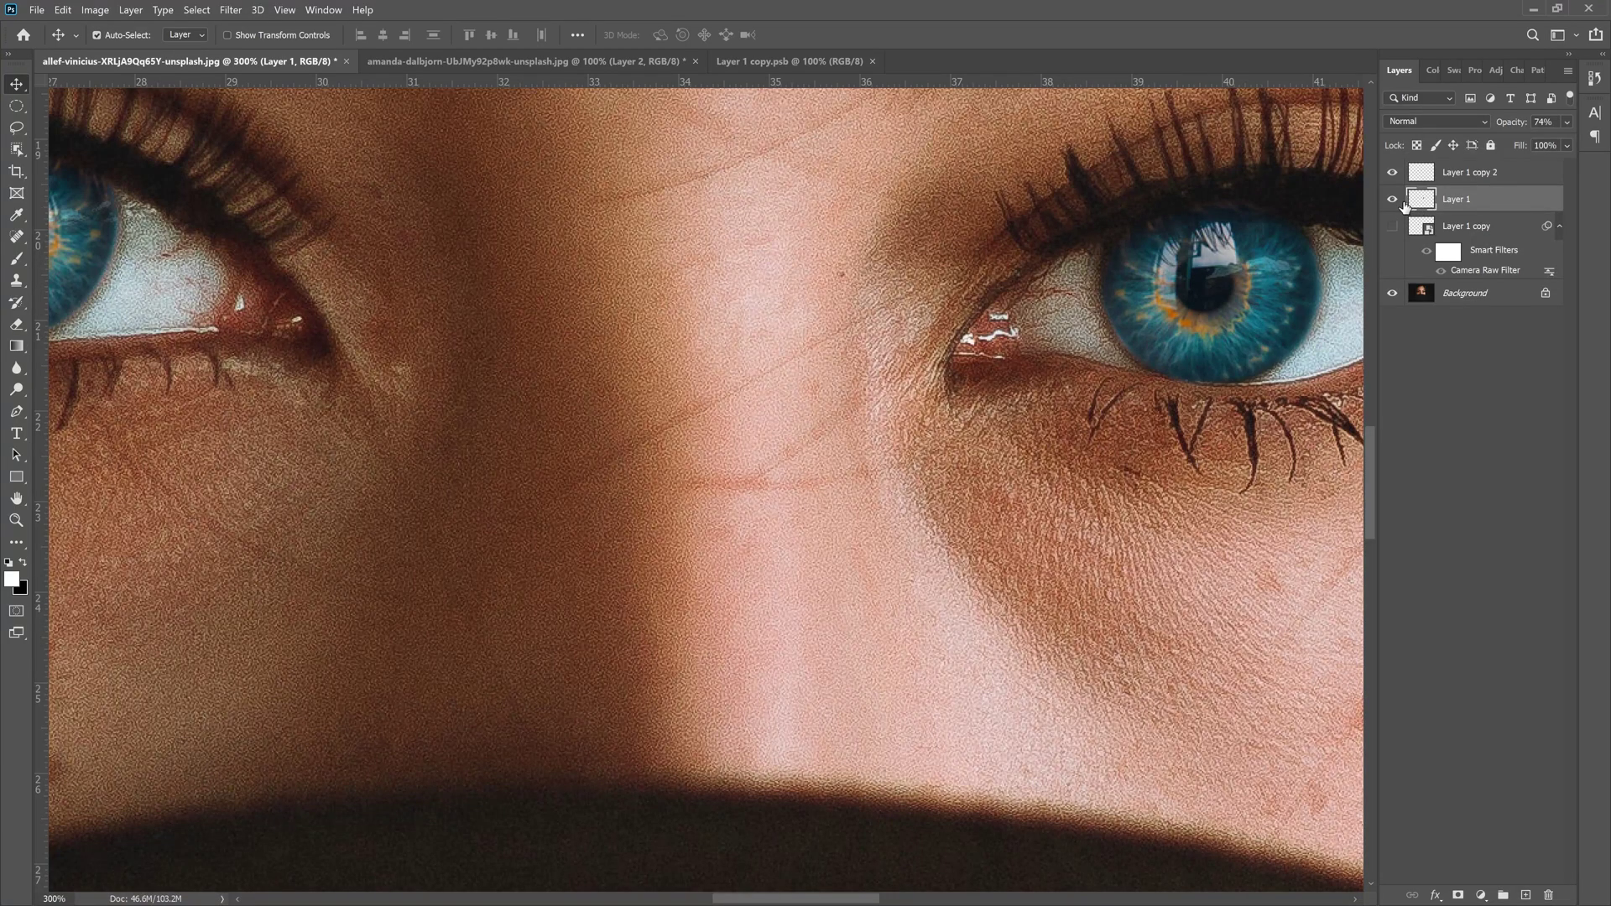
pyautogui.hotkey('ctrl', 't')
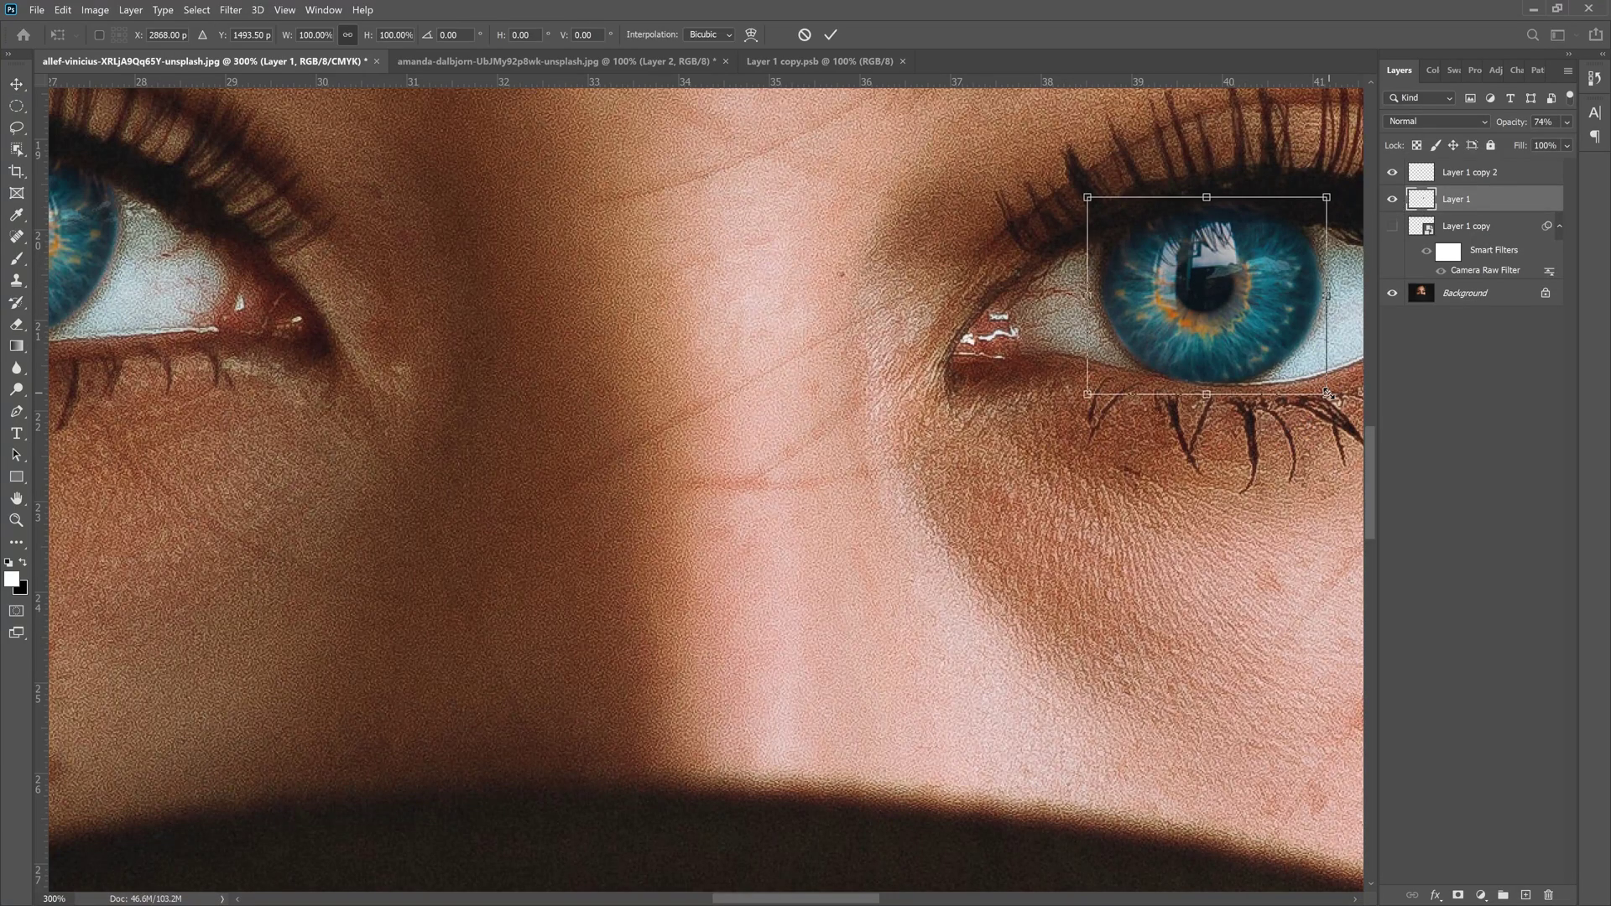
pyautogui.moveTo(1328, 393); pyautogui.dragTo(1333, 399)
pyautogui.press('Return')
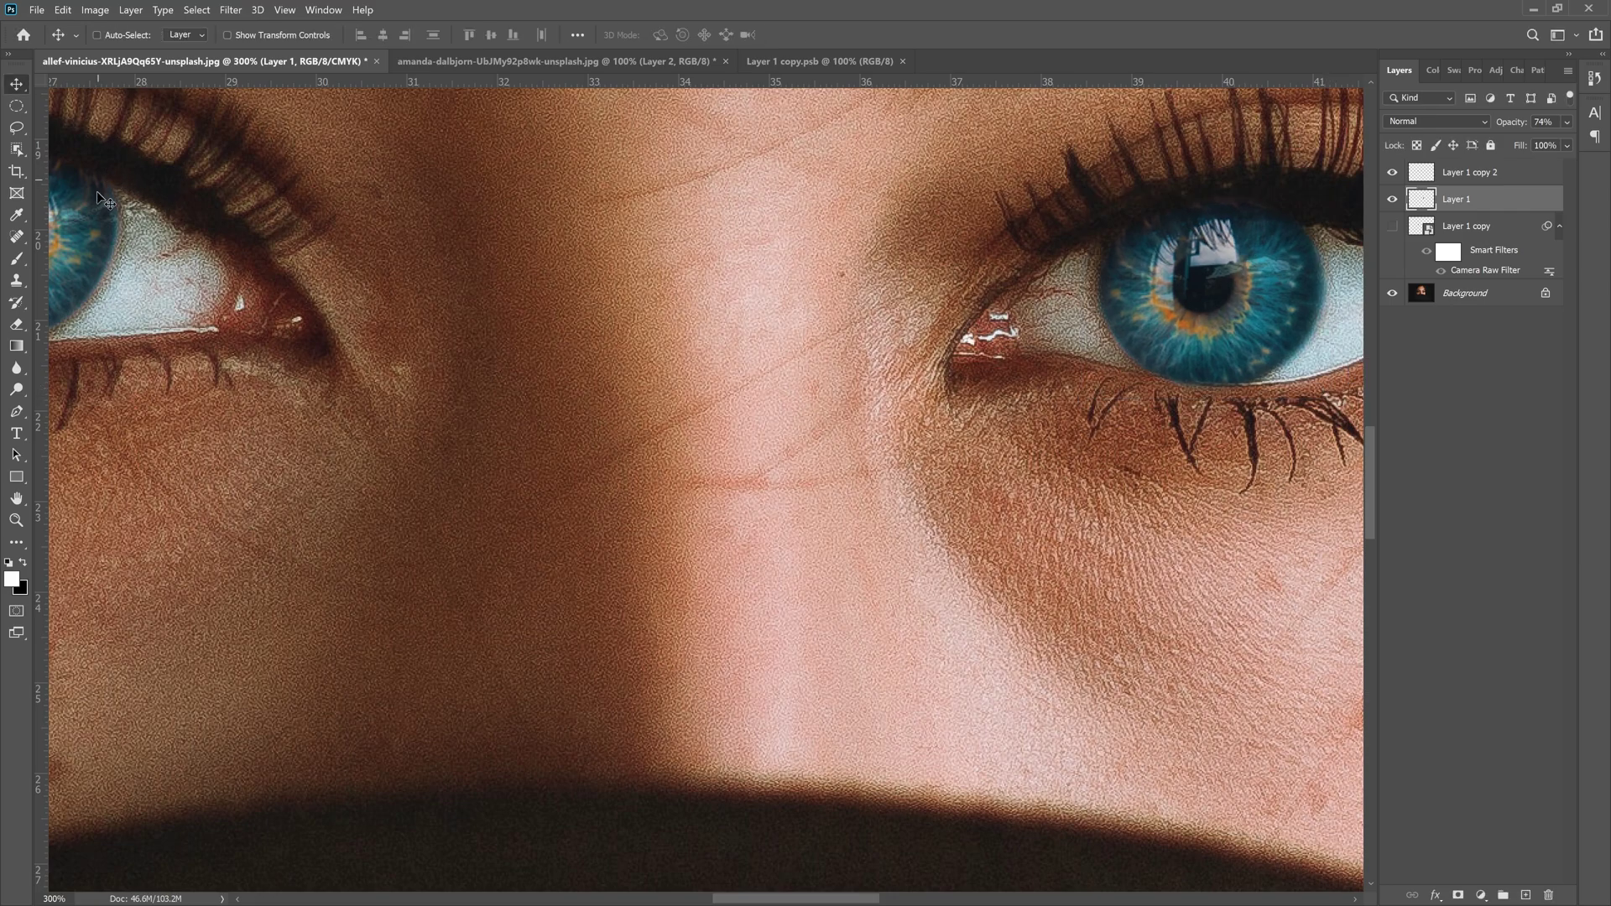
pyautogui.click(16, 324)
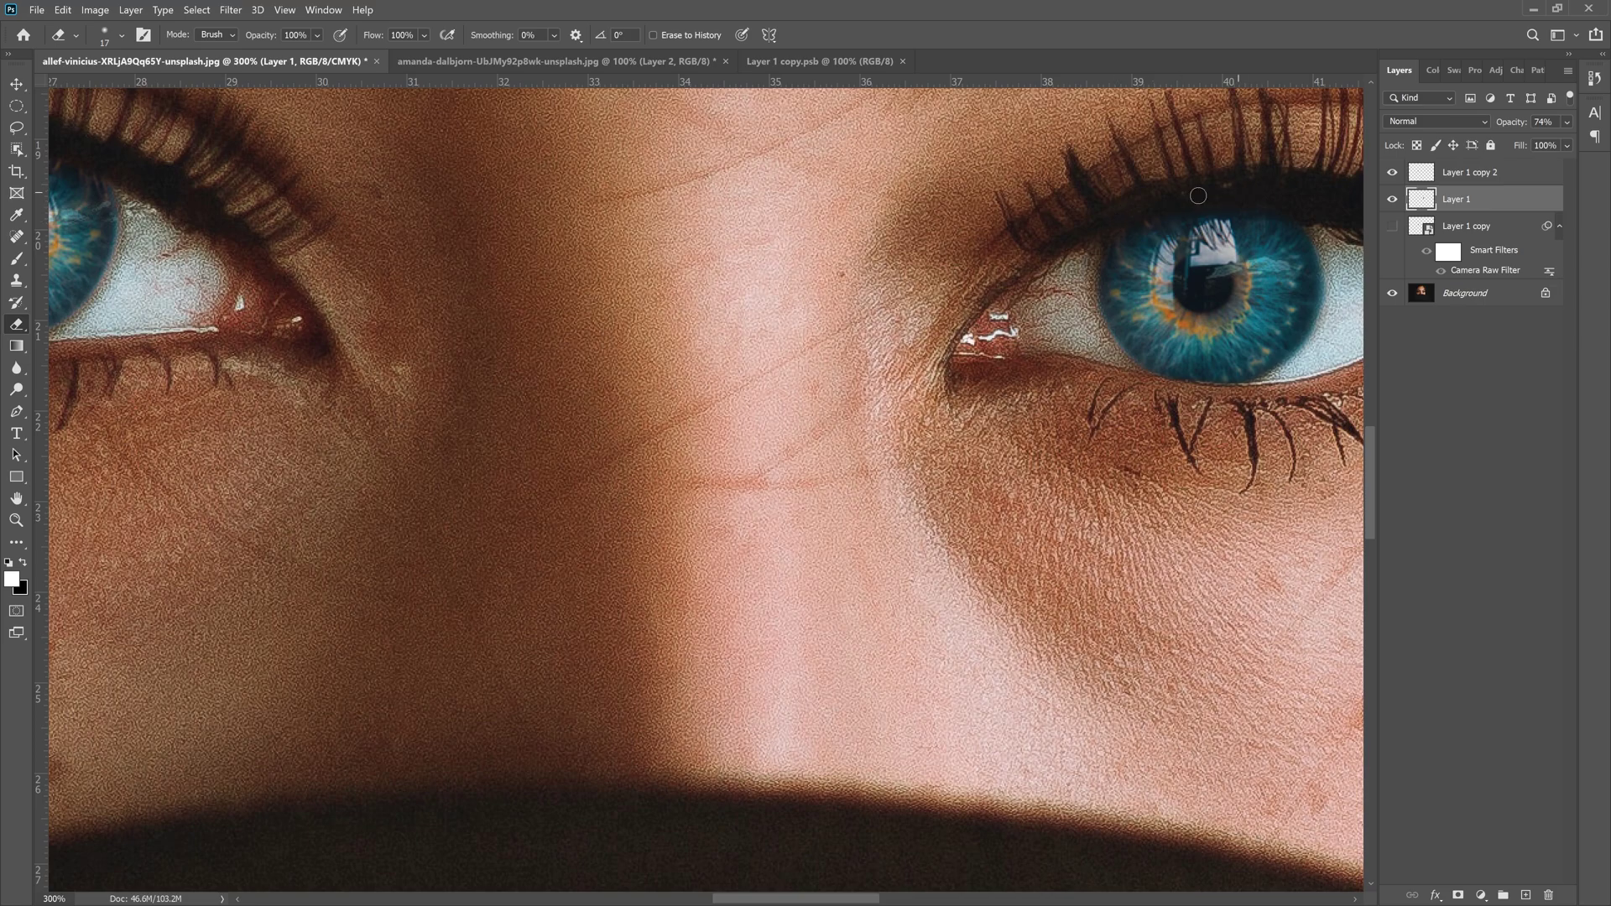
pyautogui.moveTo(565, 276); pyautogui.dragTo(1326, 401)
# - Enlarge the left-eye iris on Layer 1 copy 2 to 102.27% and commit it
pyautogui.press('v')
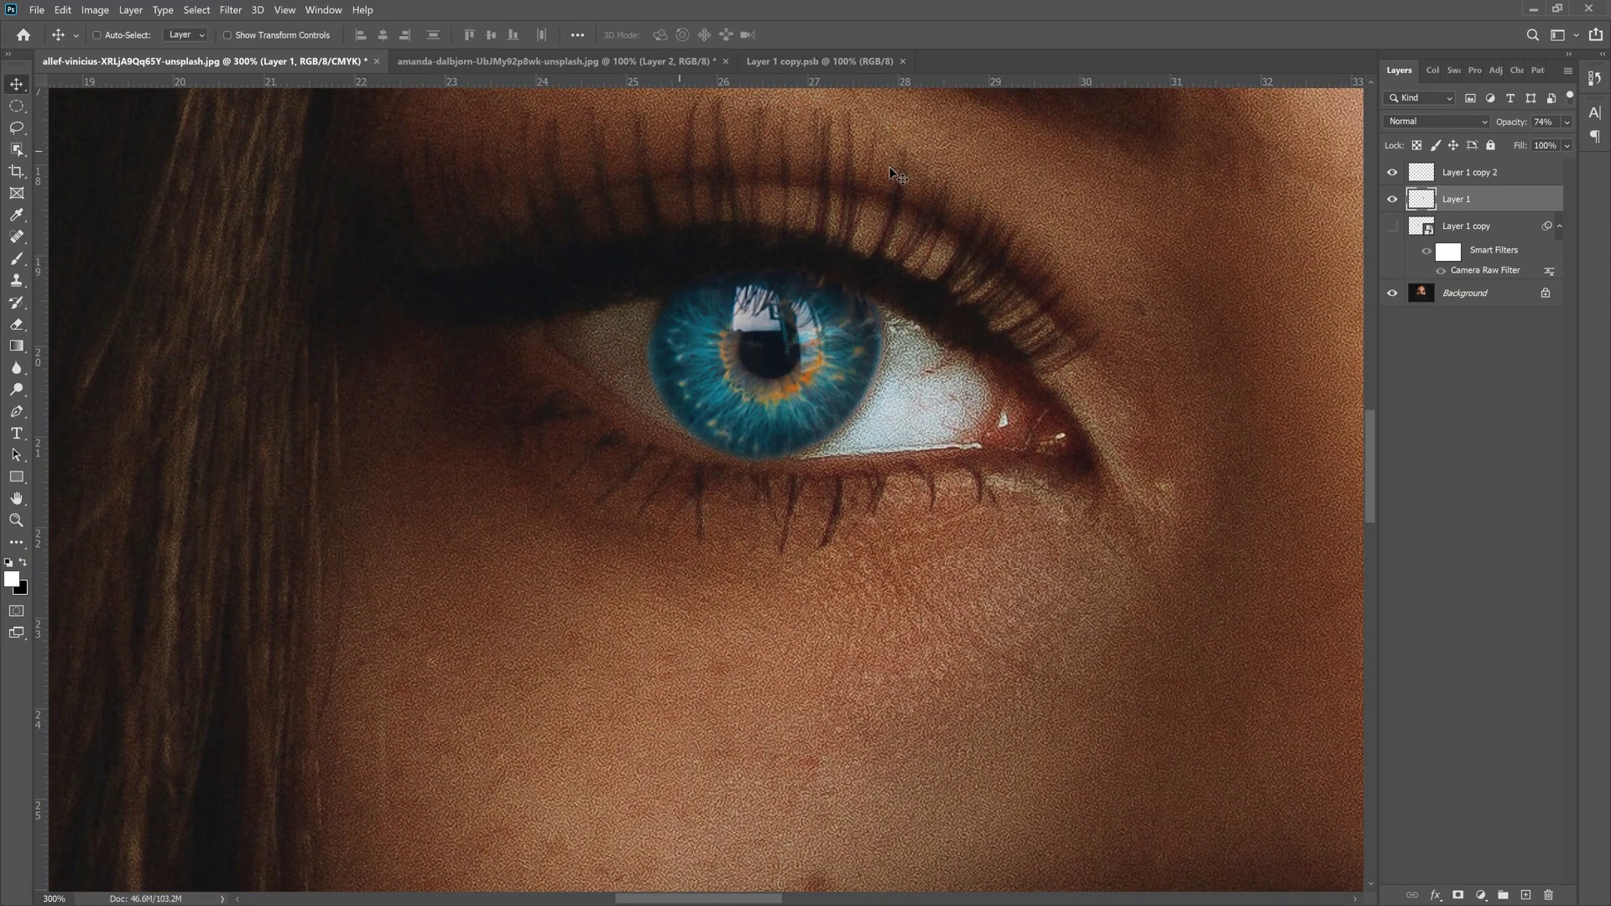
pyautogui.click(1458, 183)
pyautogui.press('ctrl')
pyautogui.hotkey('ctrl', 't')
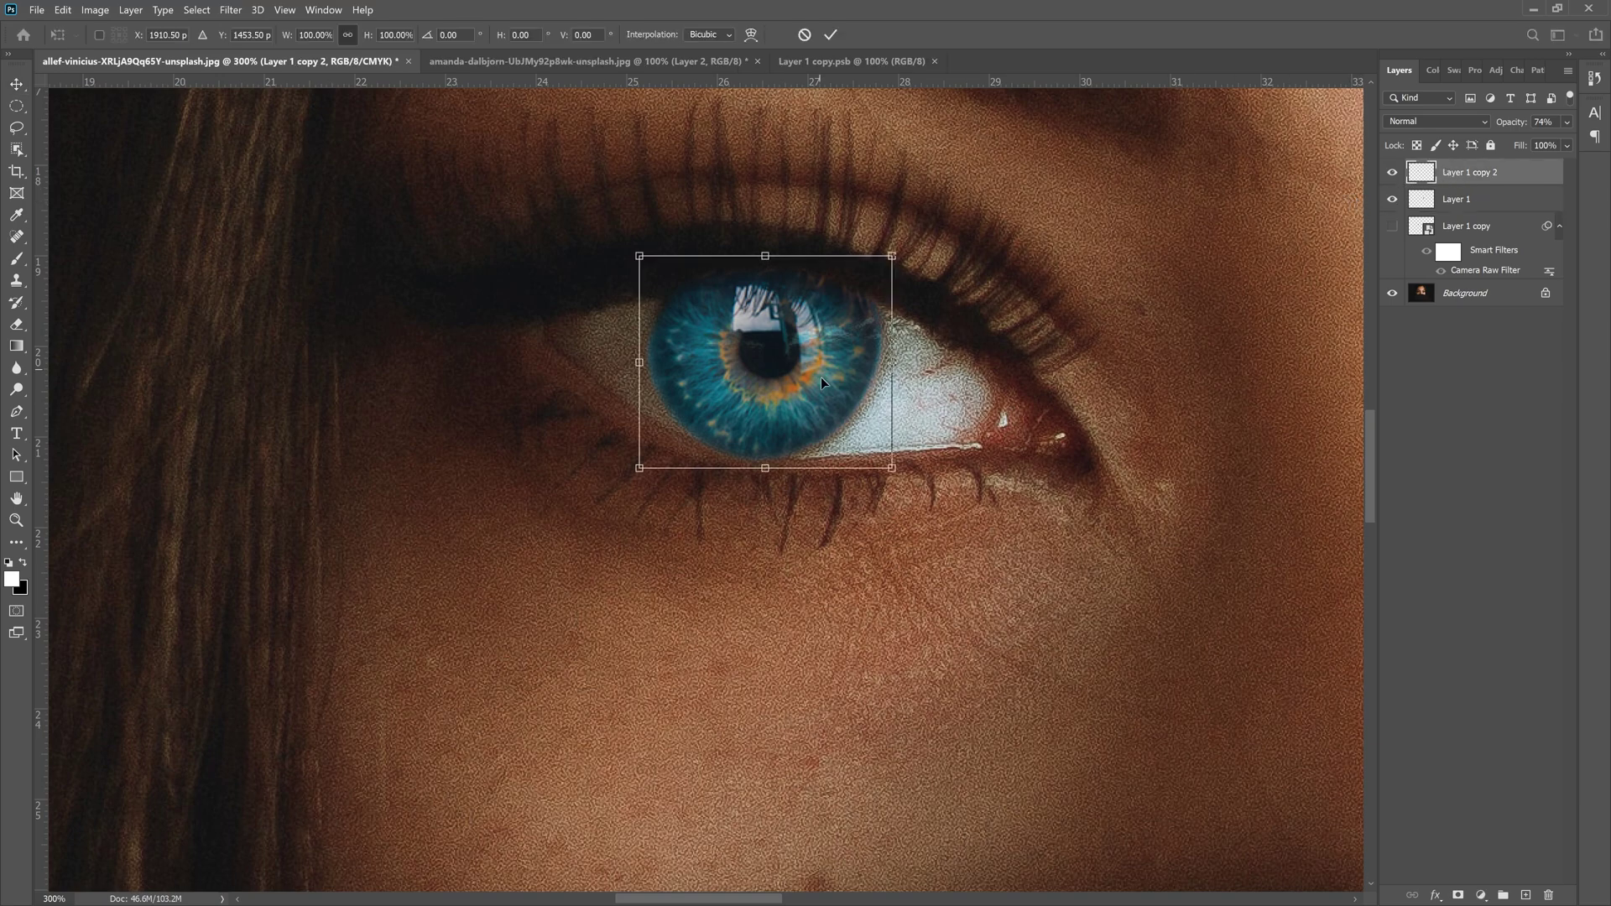
pyautogui.moveTo(892, 467); pyautogui.dragTo(896, 465)
pyautogui.press('Return')
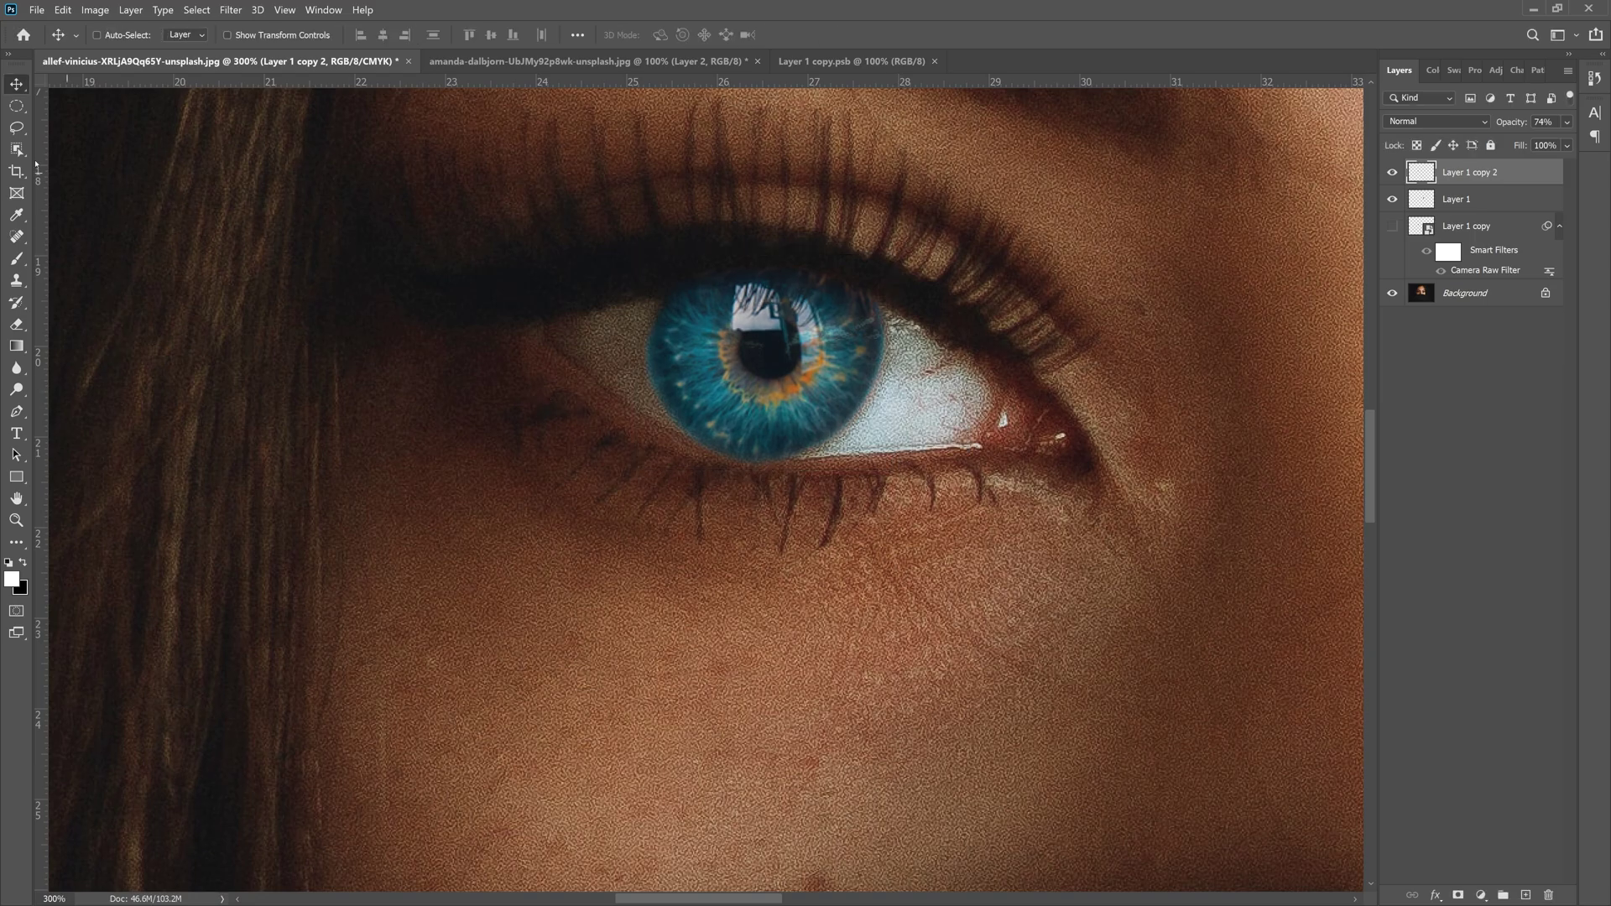
# - Zoom out to see the whole portrait with both eyes blue
pyautogui.click(17, 324)
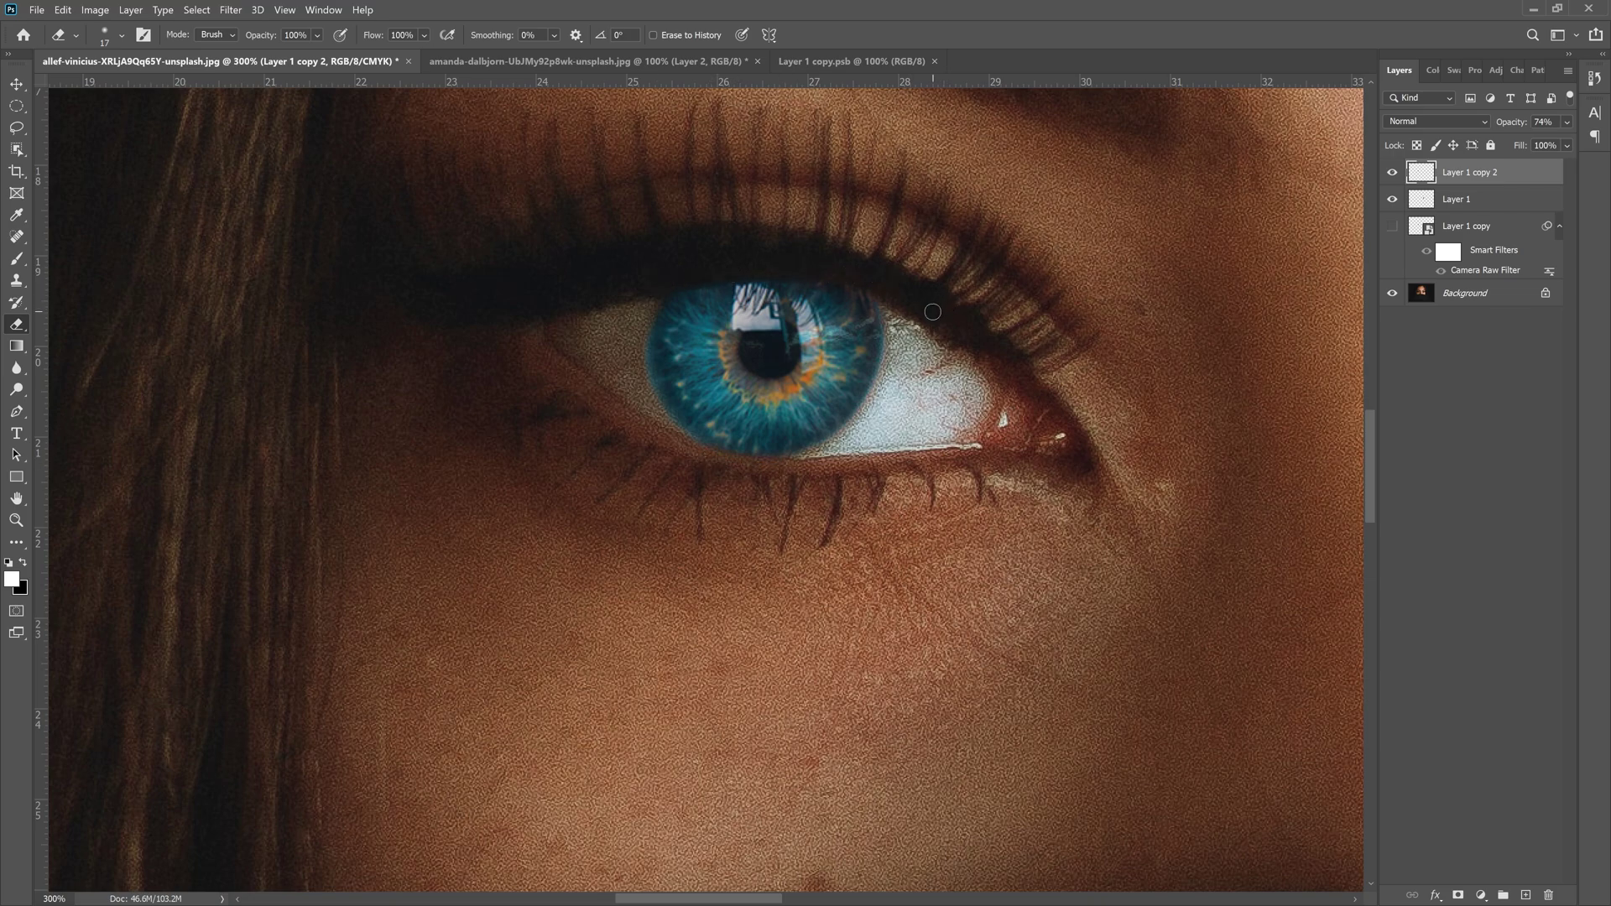
pyautogui.hotkey('ctrl', '-')
pyautogui.hotkey('ctrl', '-')
pyautogui.hotkey('ctrl', '-')
pyautogui.hotkey('ctrl', '-')
pyautogui.press('v')
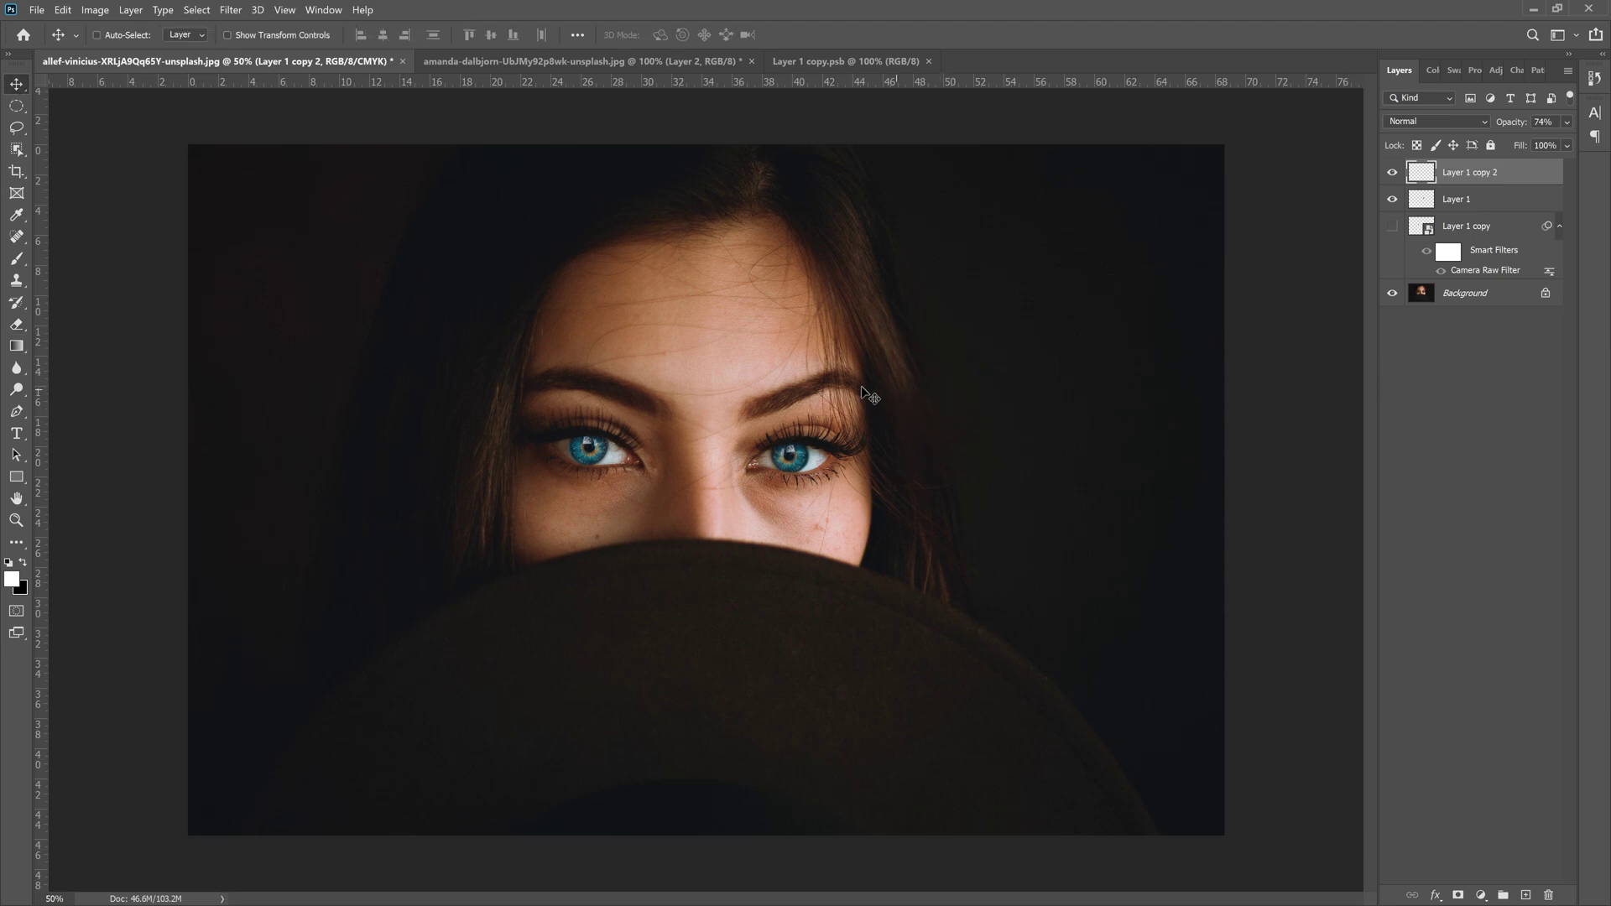
# - Convert Layer 1 copy 2 and Layer 1 together into one smart object
pyautogui.hotkey('ctrl', '+')
pyautogui.hotkey('ctrl', '+')
pyautogui.hotkey('ctrl', '+')
pyautogui.hotkey('ctrl', '+')
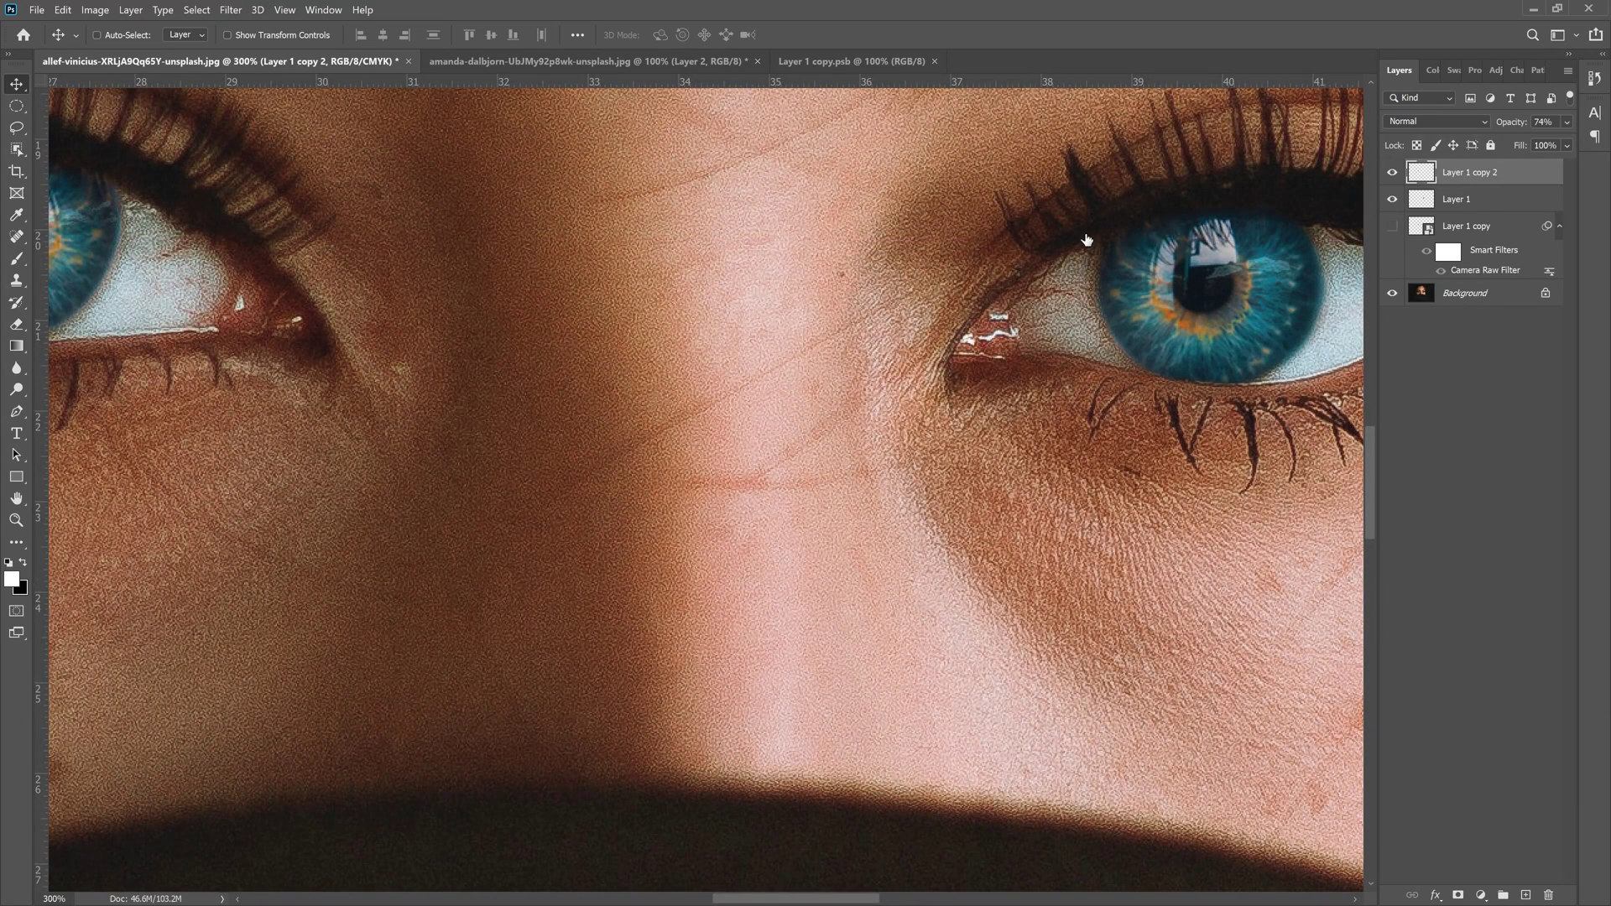
pyautogui.press('ctrl')
pyautogui.hotkey('ctrl', '-')
pyautogui.hotkey('ctrl', '-')
pyautogui.hotkey('ctrl', '-')
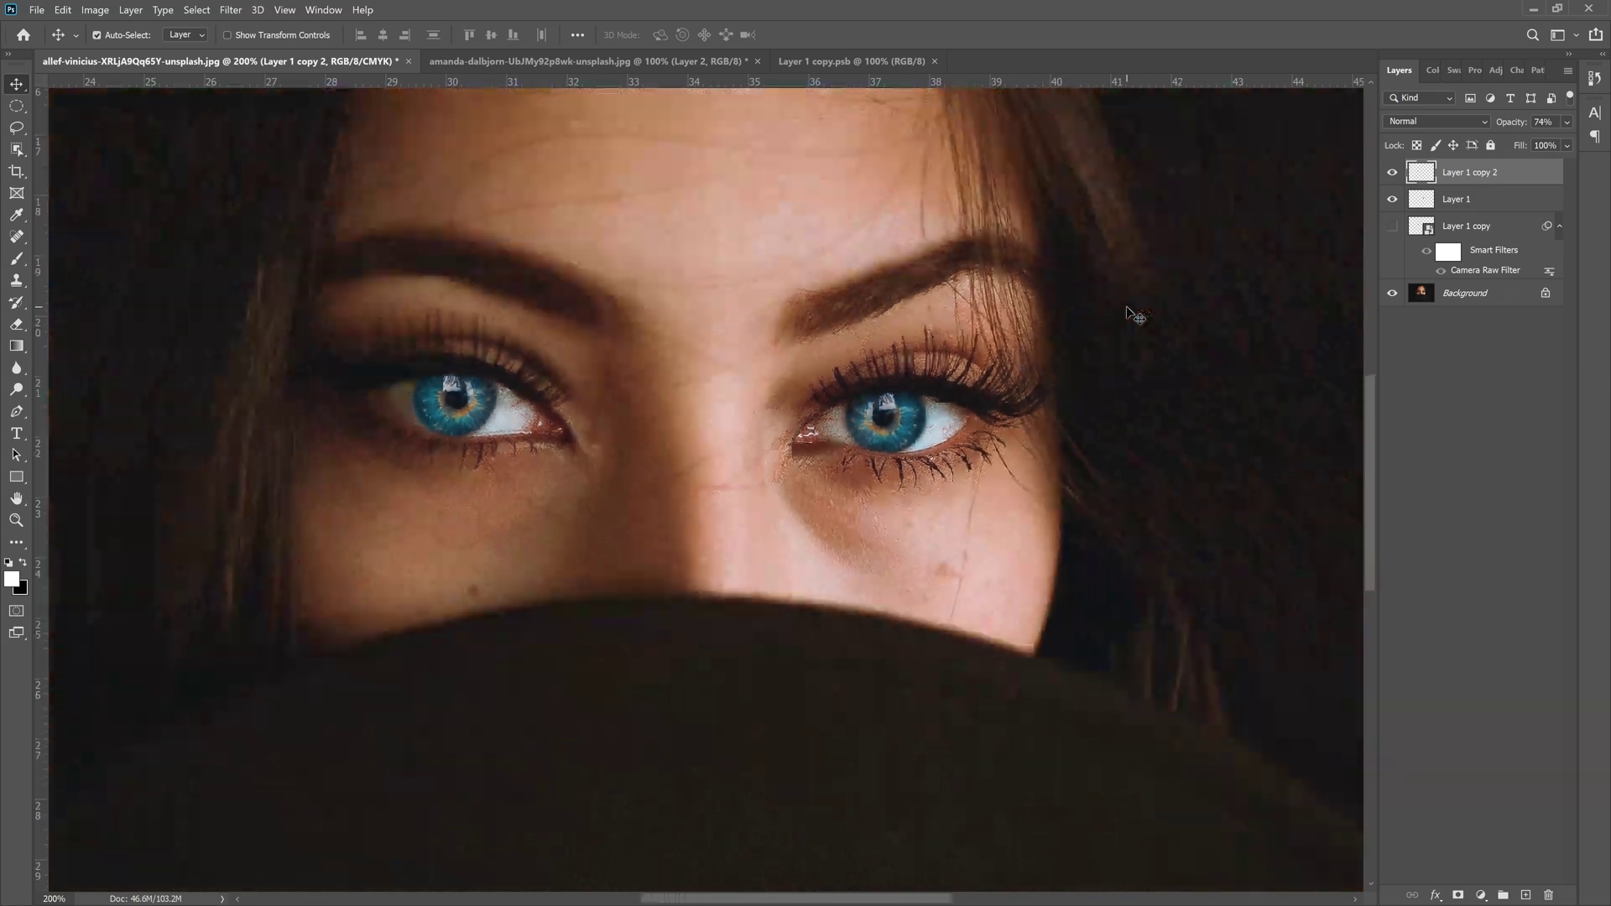
pyautogui.click(1419, 376)
pyautogui.click(1478, 168)
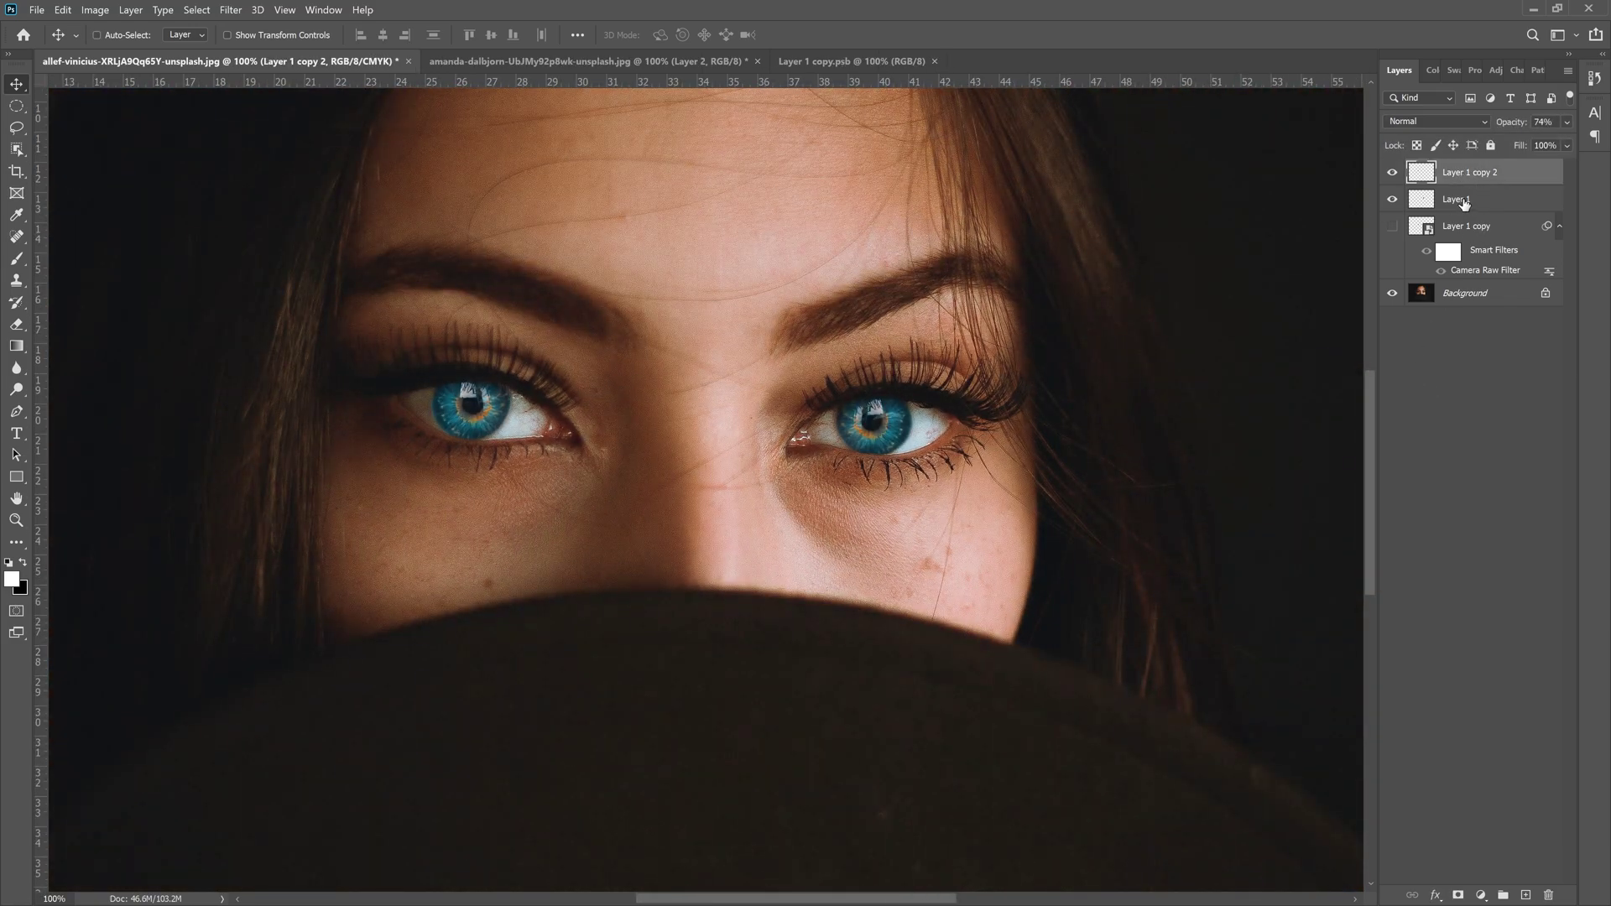
pyautogui.keyDown('shift'); pyautogui.click(1463, 202); pyautogui.keyUp('shift')
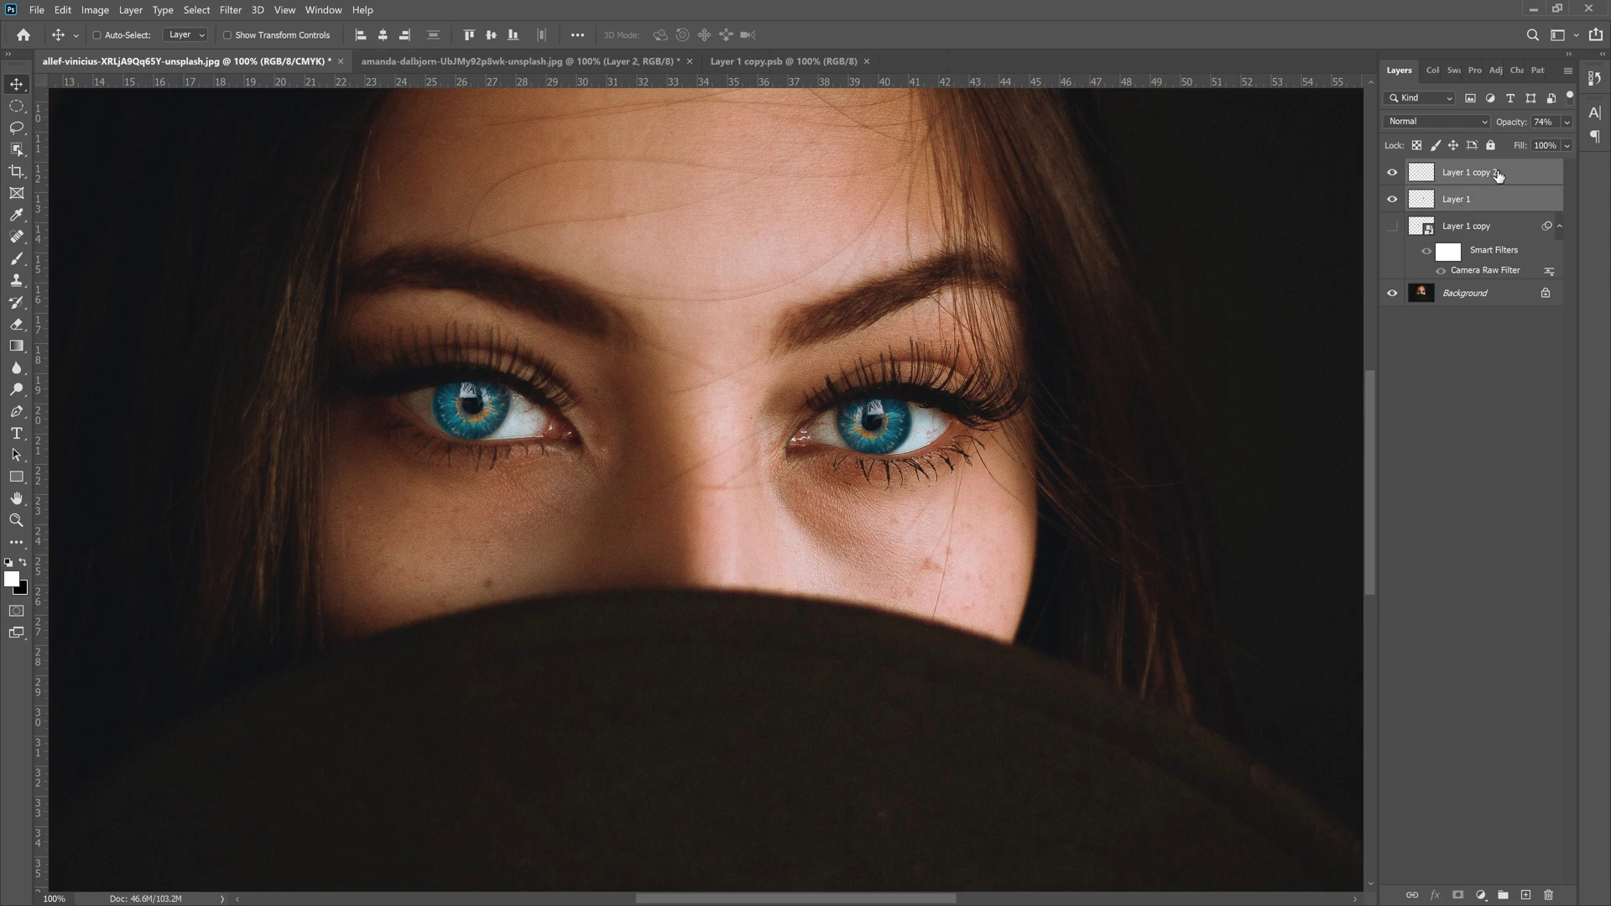
pyautogui.rightClick(1464, 200)
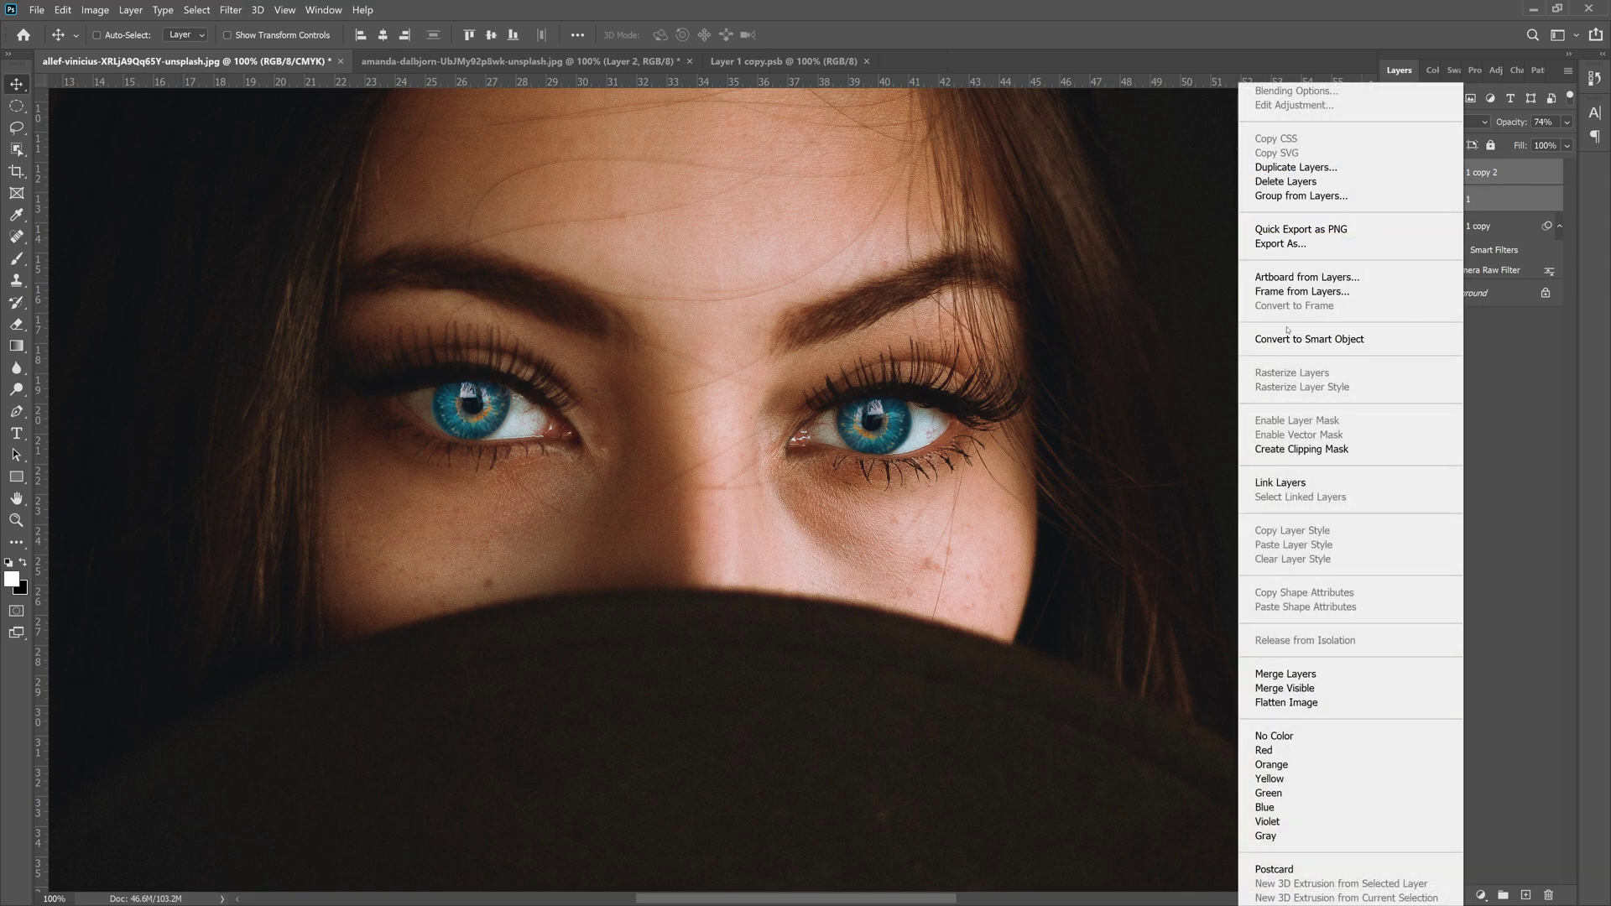
pyautogui.click(1309, 340)
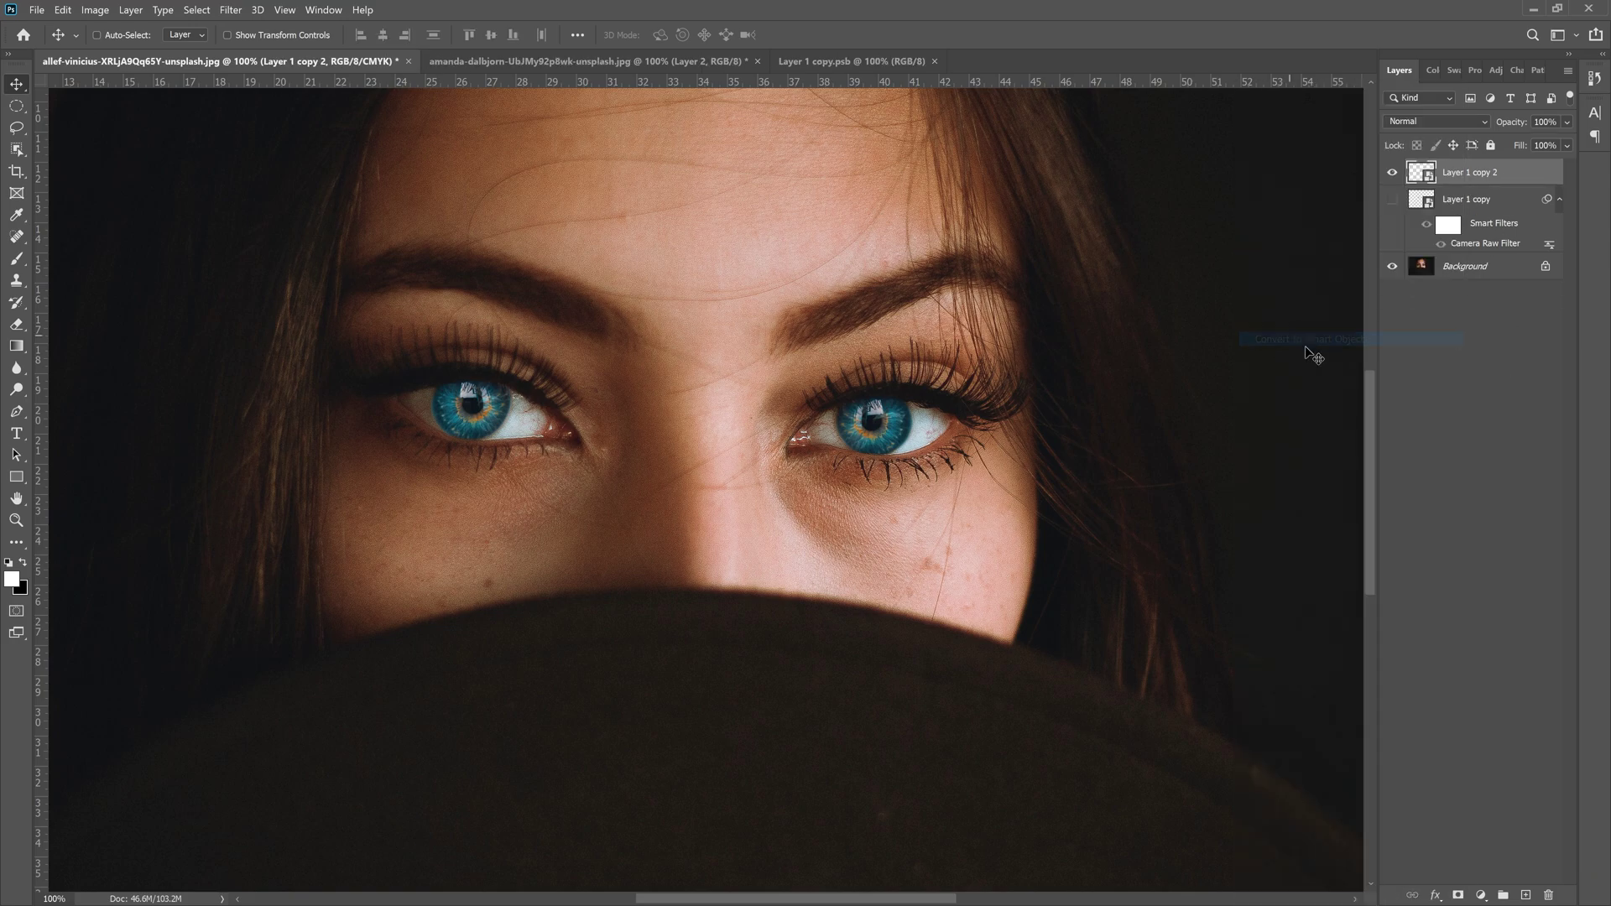
# - Toggle the combined iris layer's visibility to compare before and after
pyautogui.click(1393, 173)
pyautogui.click(1393, 173)
pyautogui.click(1394, 174)
pyautogui.click(1393, 173)
pyautogui.click(1393, 172)
# - Apply a Camera Raw Filter grain to the iris smart object: Amount 50, Size 25, Roughness 50
pyautogui.click(225, 9)
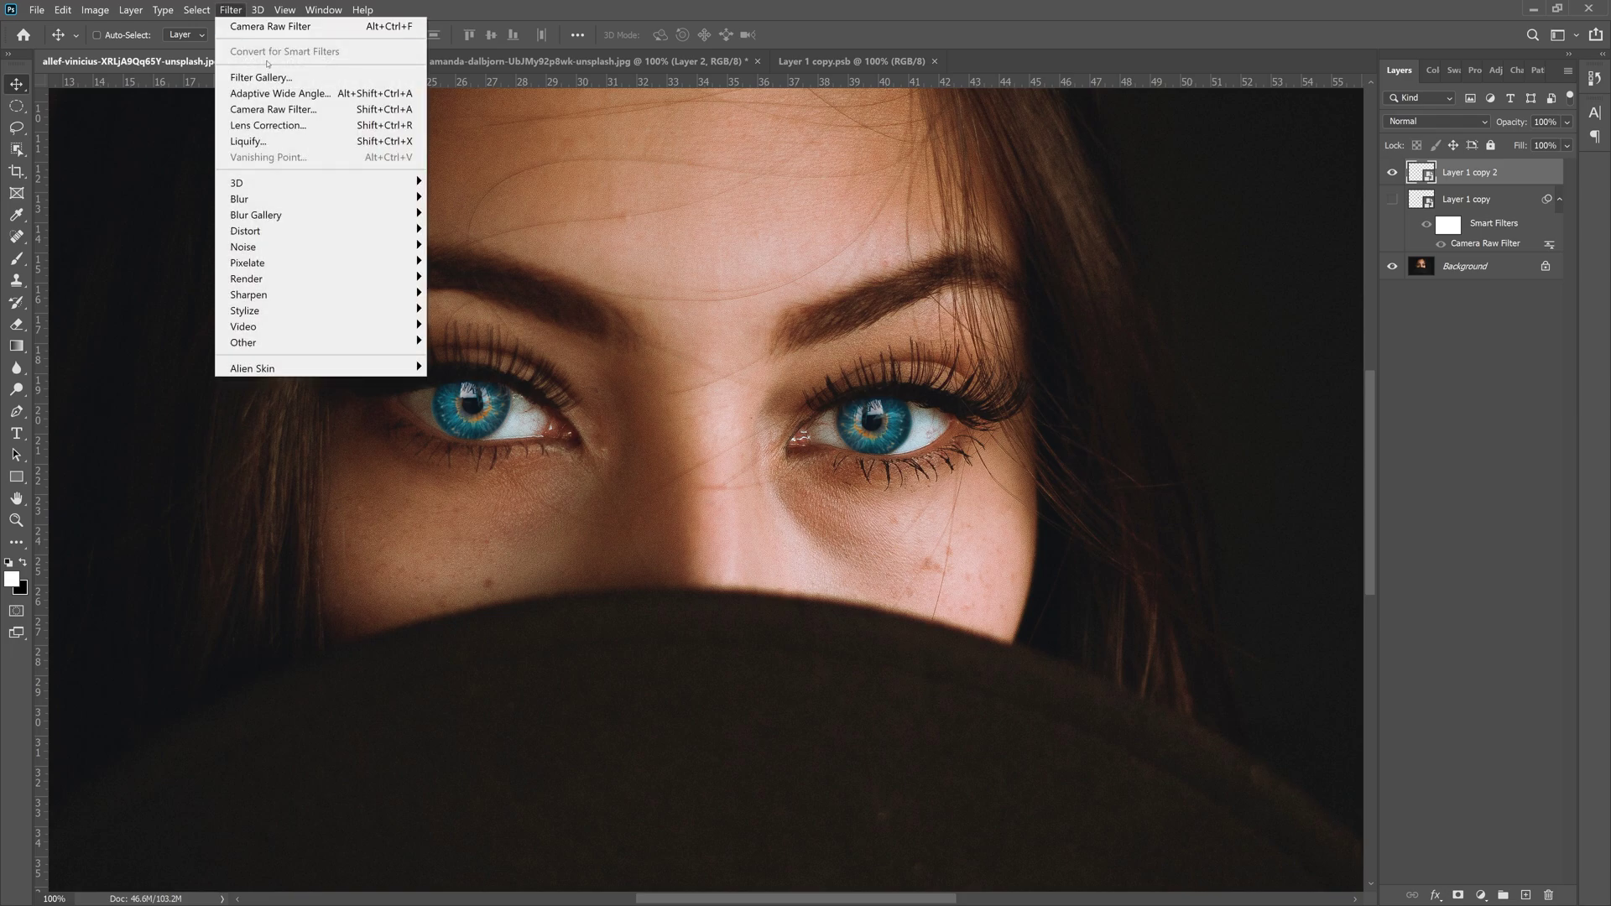
pyautogui.click(270, 110)
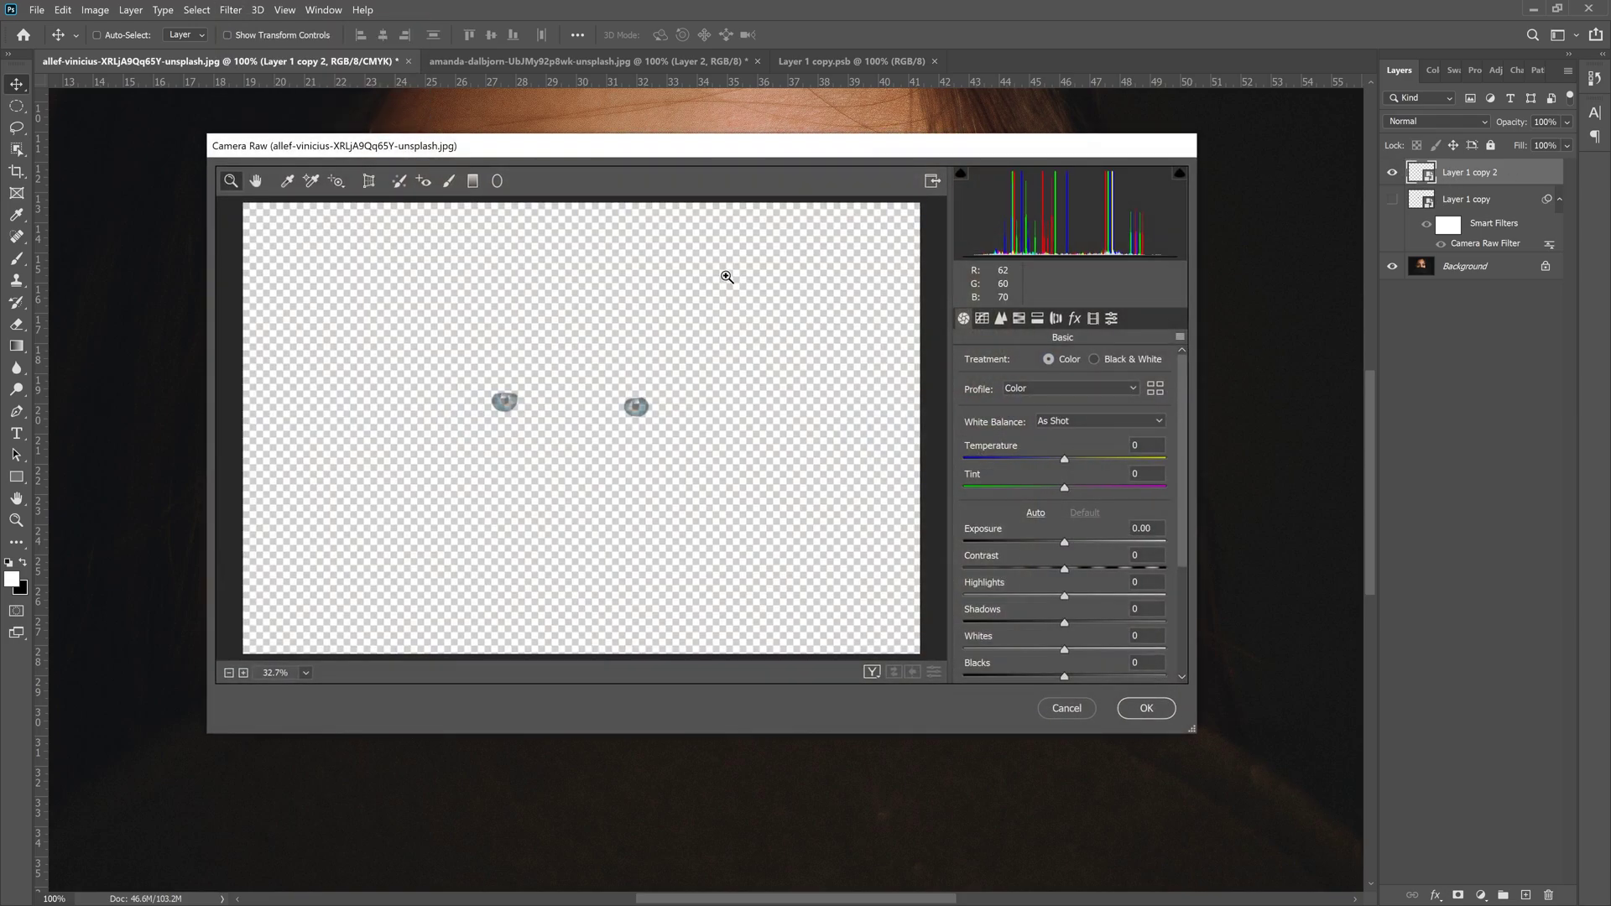
pyautogui.moveTo(730, 147); pyautogui.dragTo(865, 187)
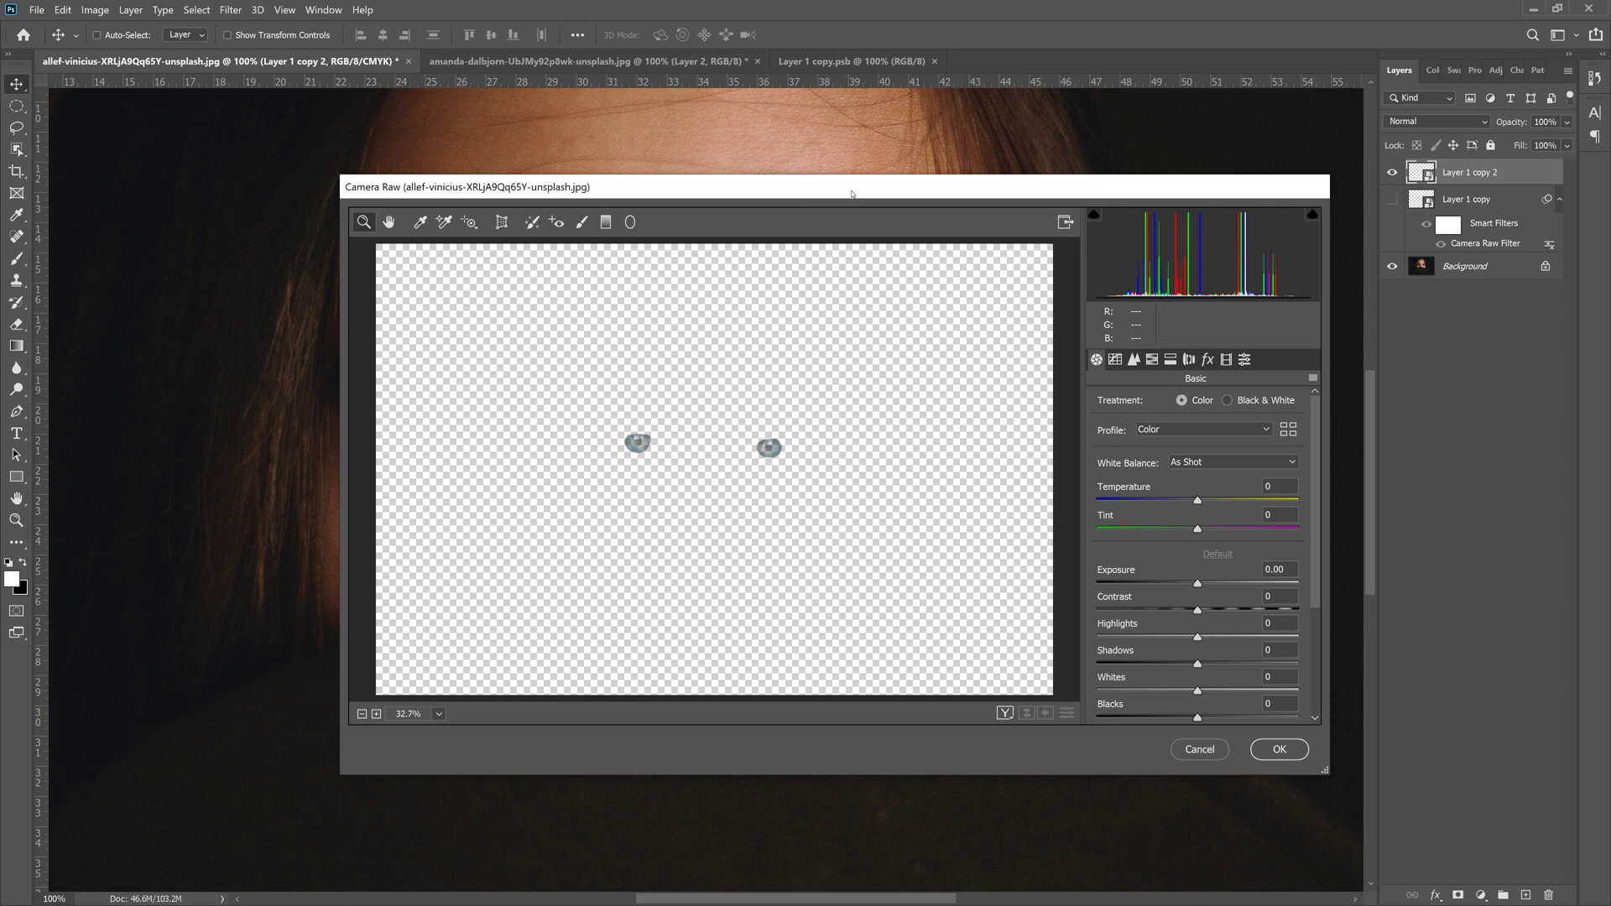
pyautogui.click(816, 374)
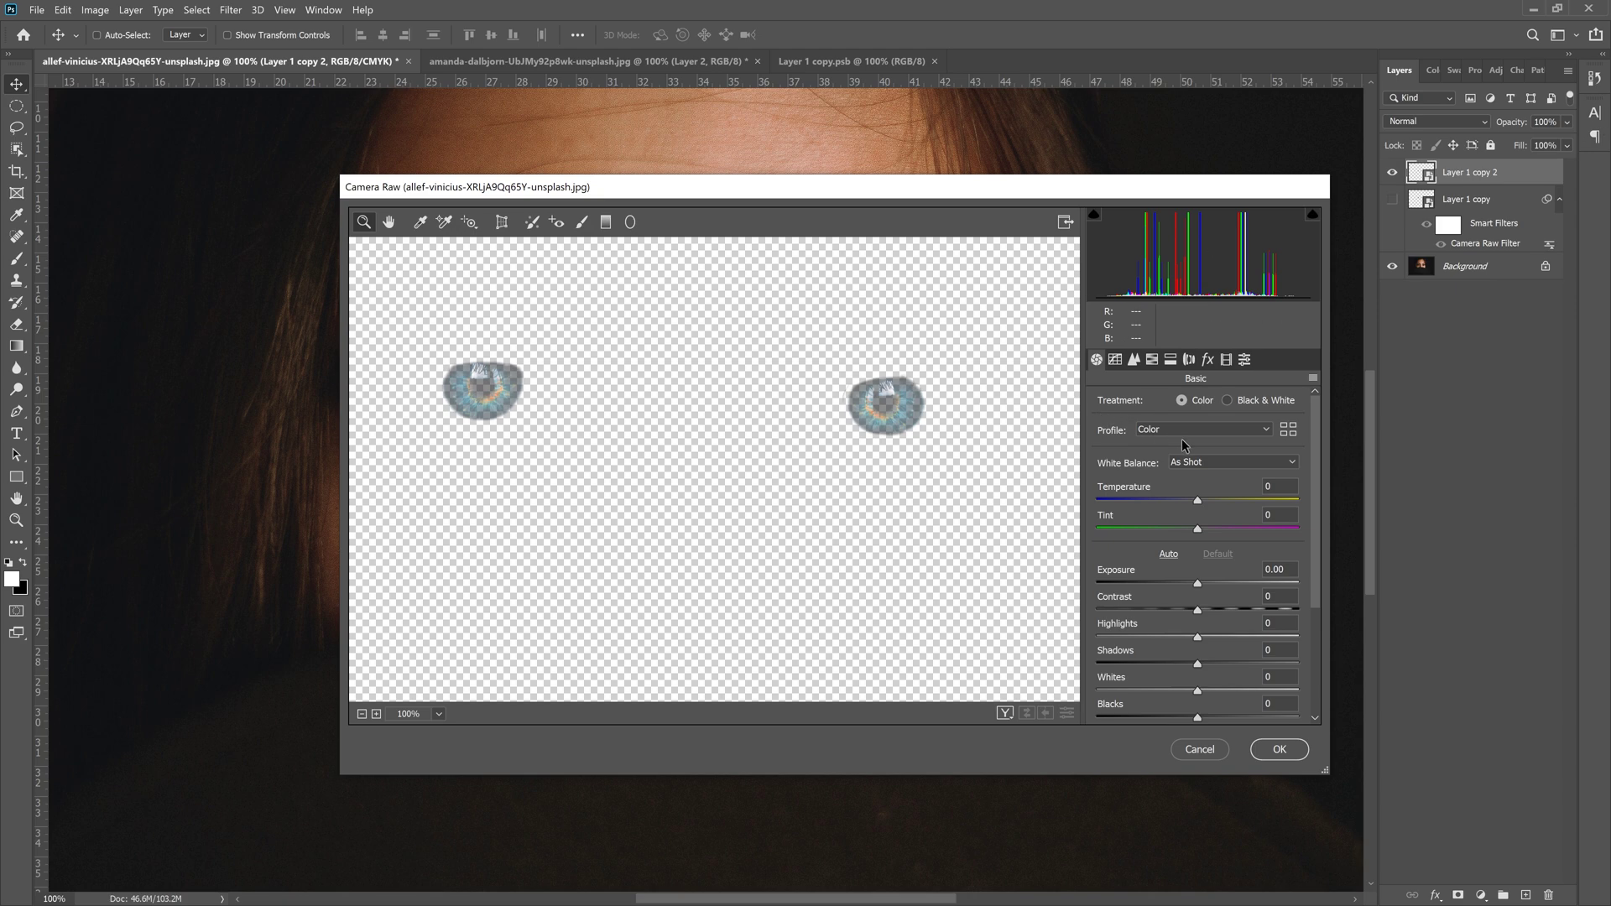
pyautogui.click(1207, 361)
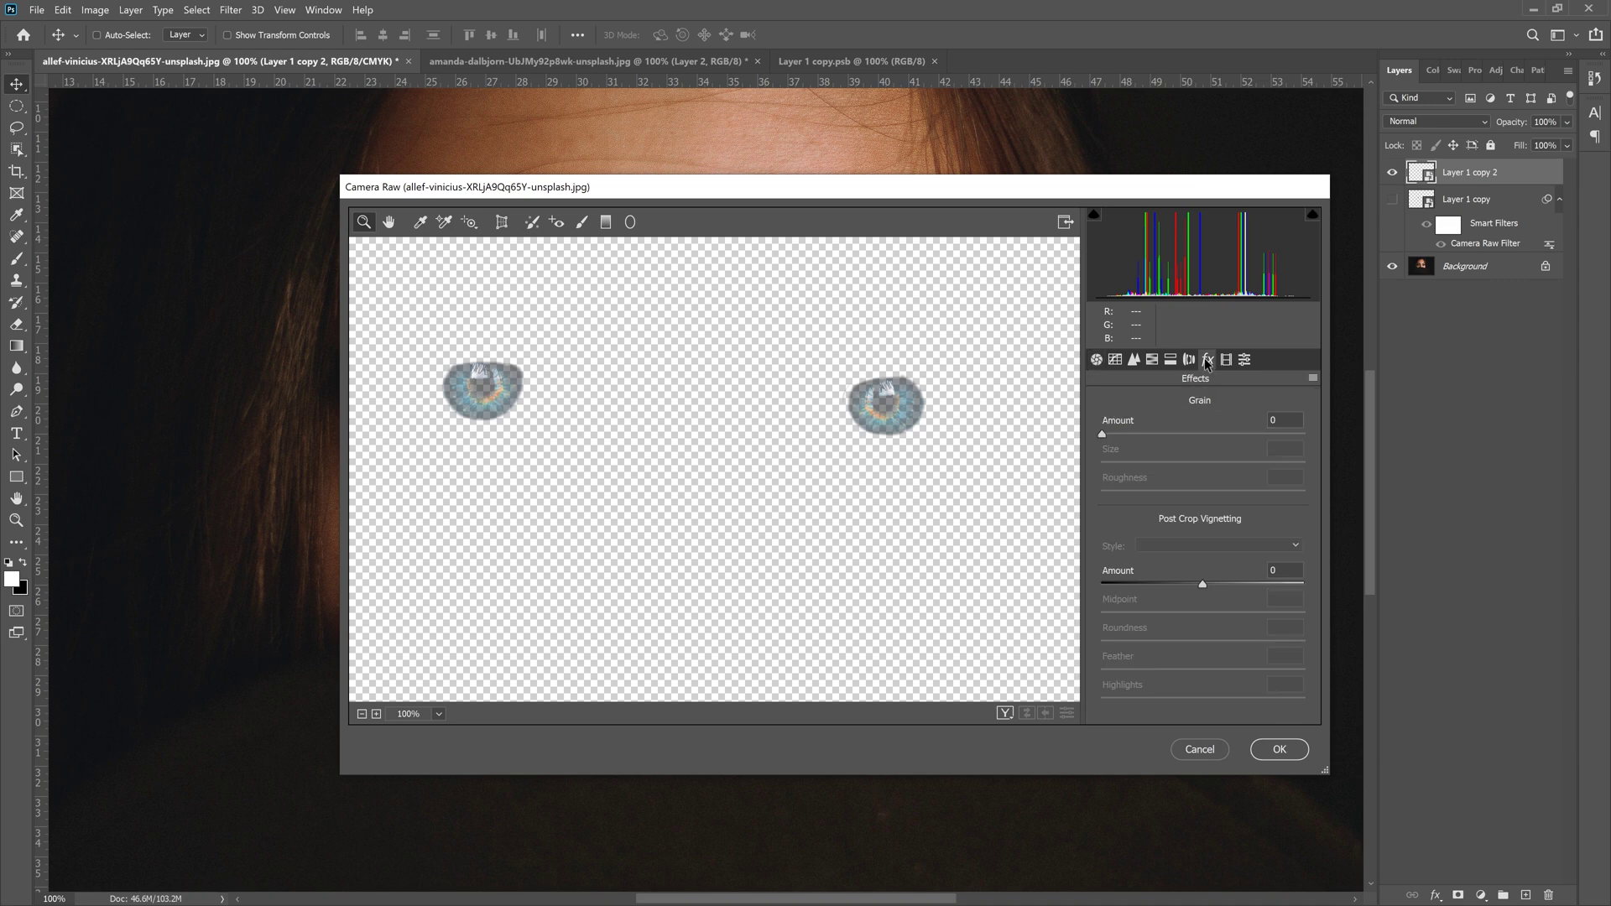
pyautogui.moveTo(1101, 433); pyautogui.dragTo(1202, 441)
pyautogui.click(1279, 749)
pyautogui.hotkey('ctrl', '+')
pyautogui.hotkey('ctrl', '+')
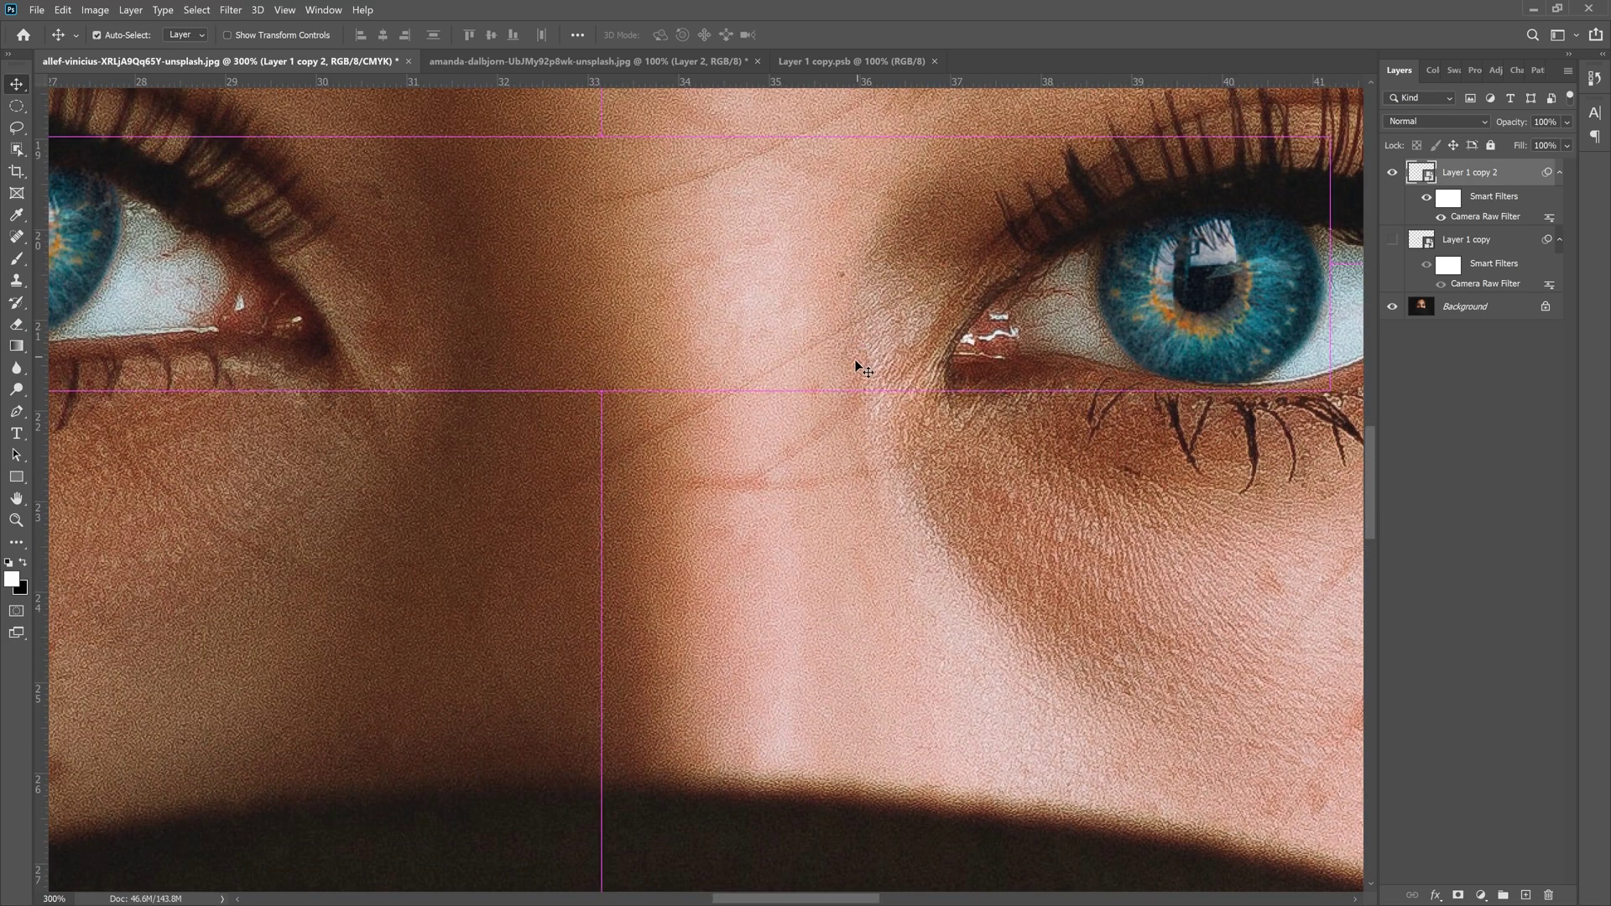
pyautogui.hotkey('ctrl', '-')
pyautogui.hotkey('ctrl', '-')
pyautogui.hotkey('ctrl', '-')
pyautogui.hotkey('ctrl', '-')
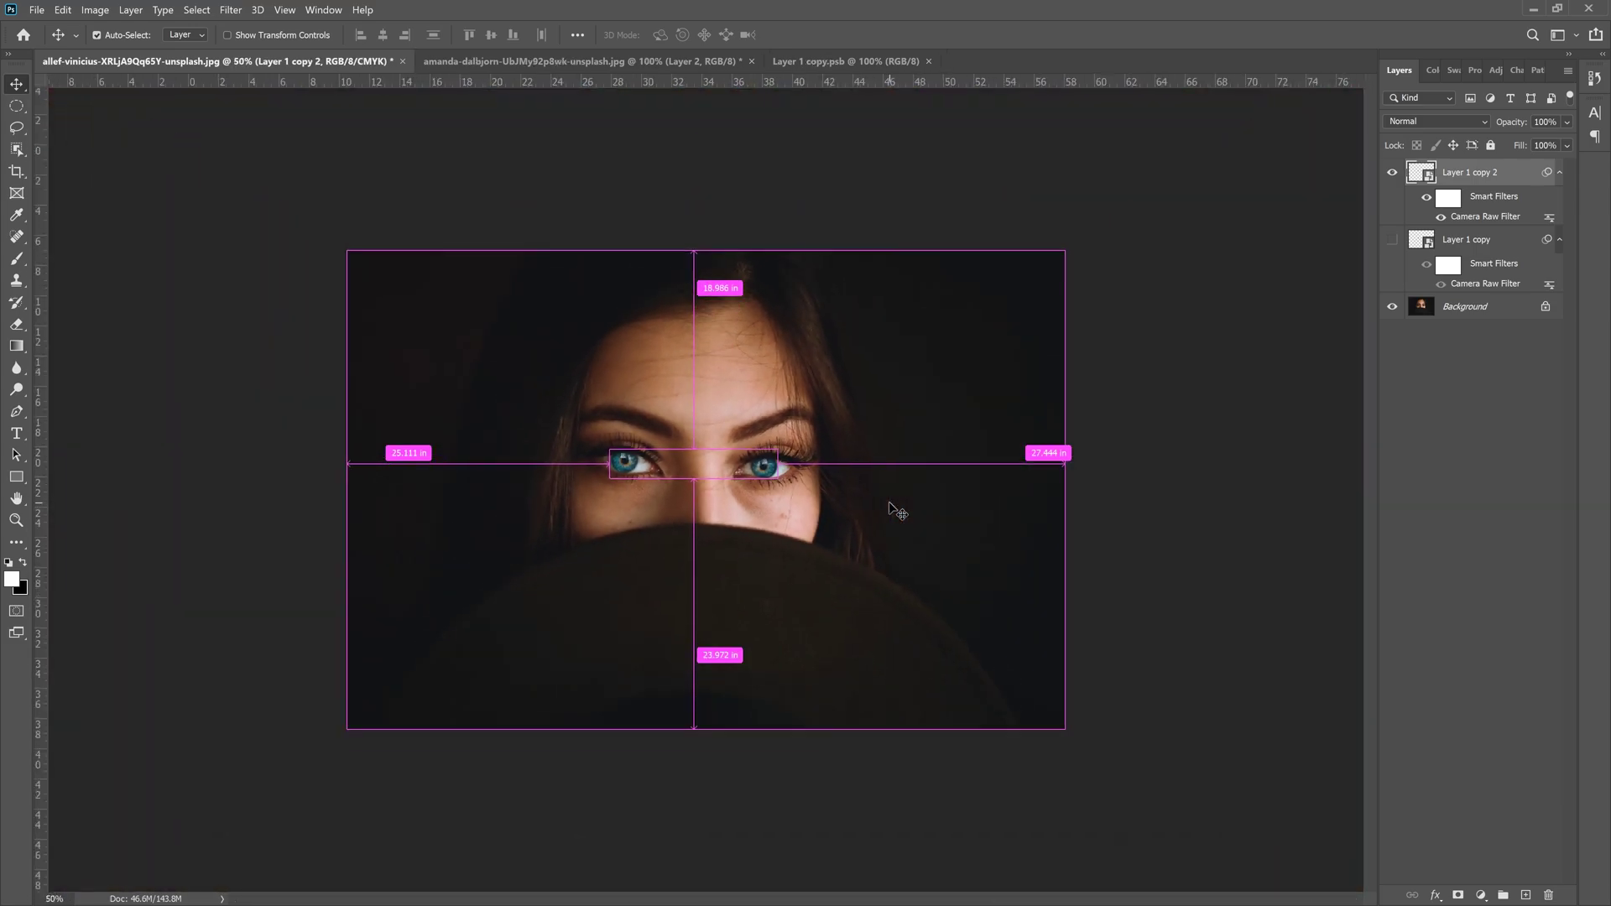
pyautogui.hotkey('ctrl', '+')
pyautogui.press('e')
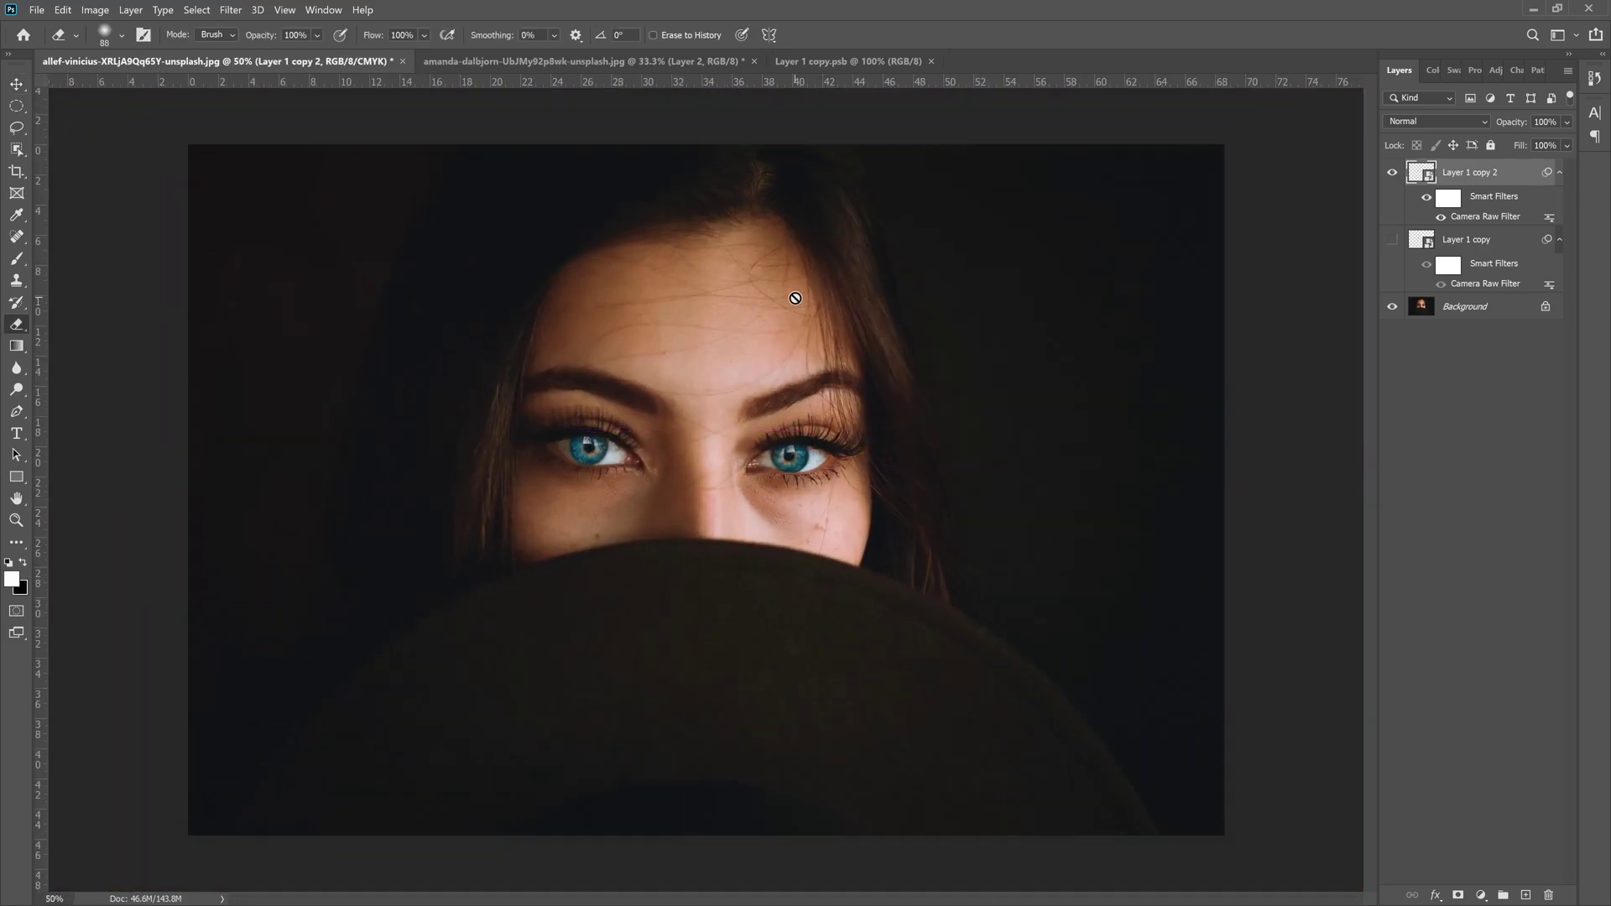
pyautogui.hotkey('ctrl', '+')
pyautogui.hotkey('ctrl', '+')
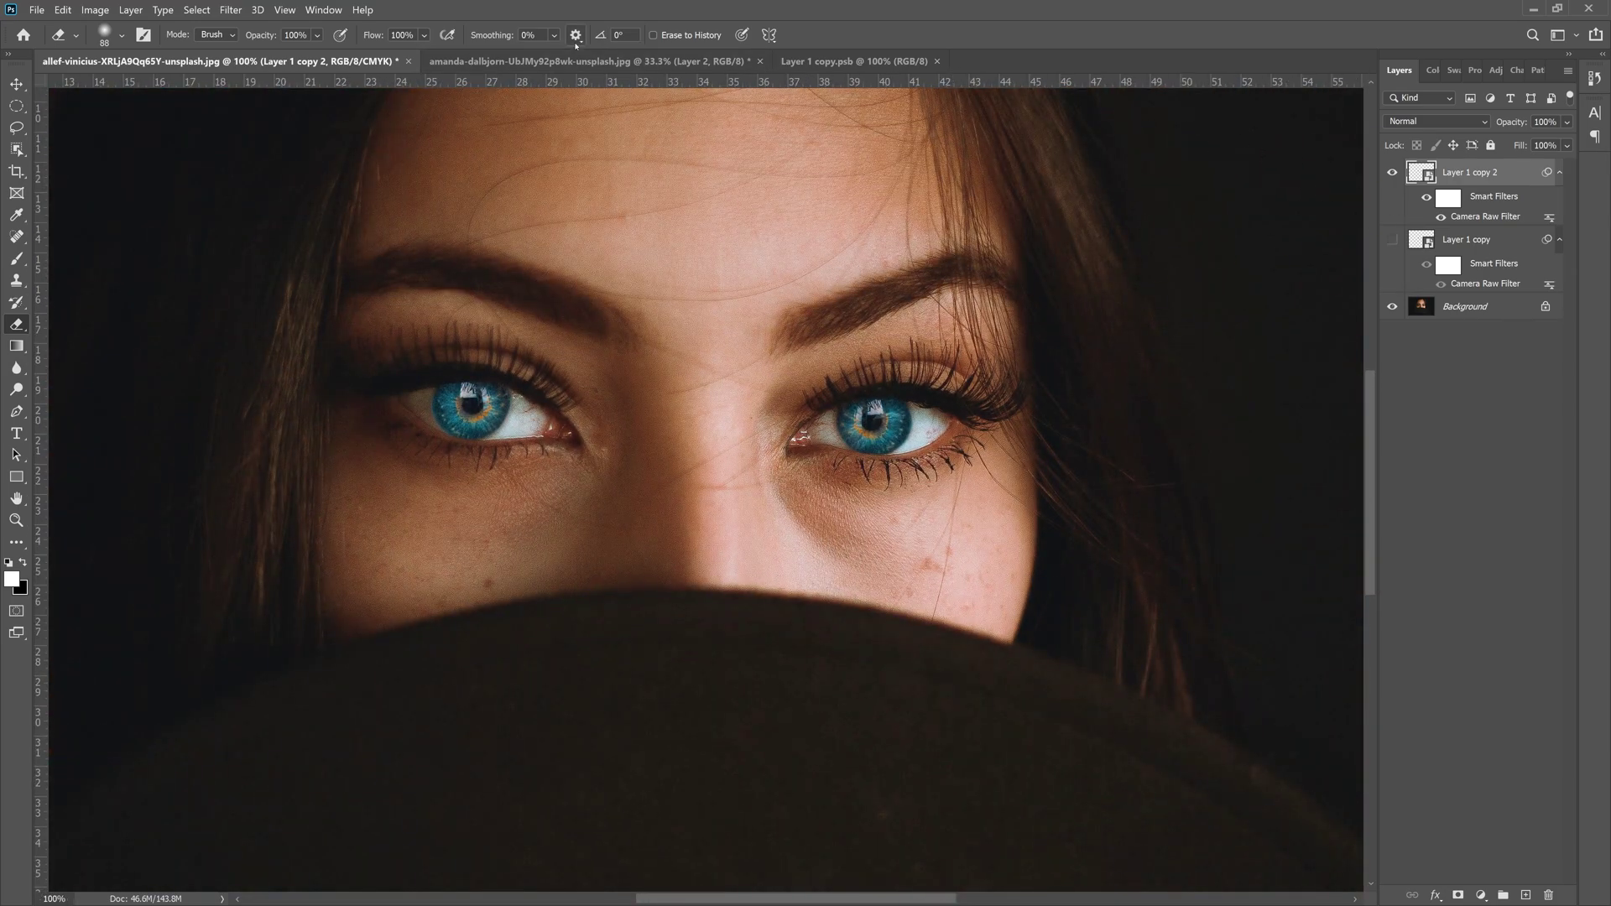
pyautogui.click(95, 10)
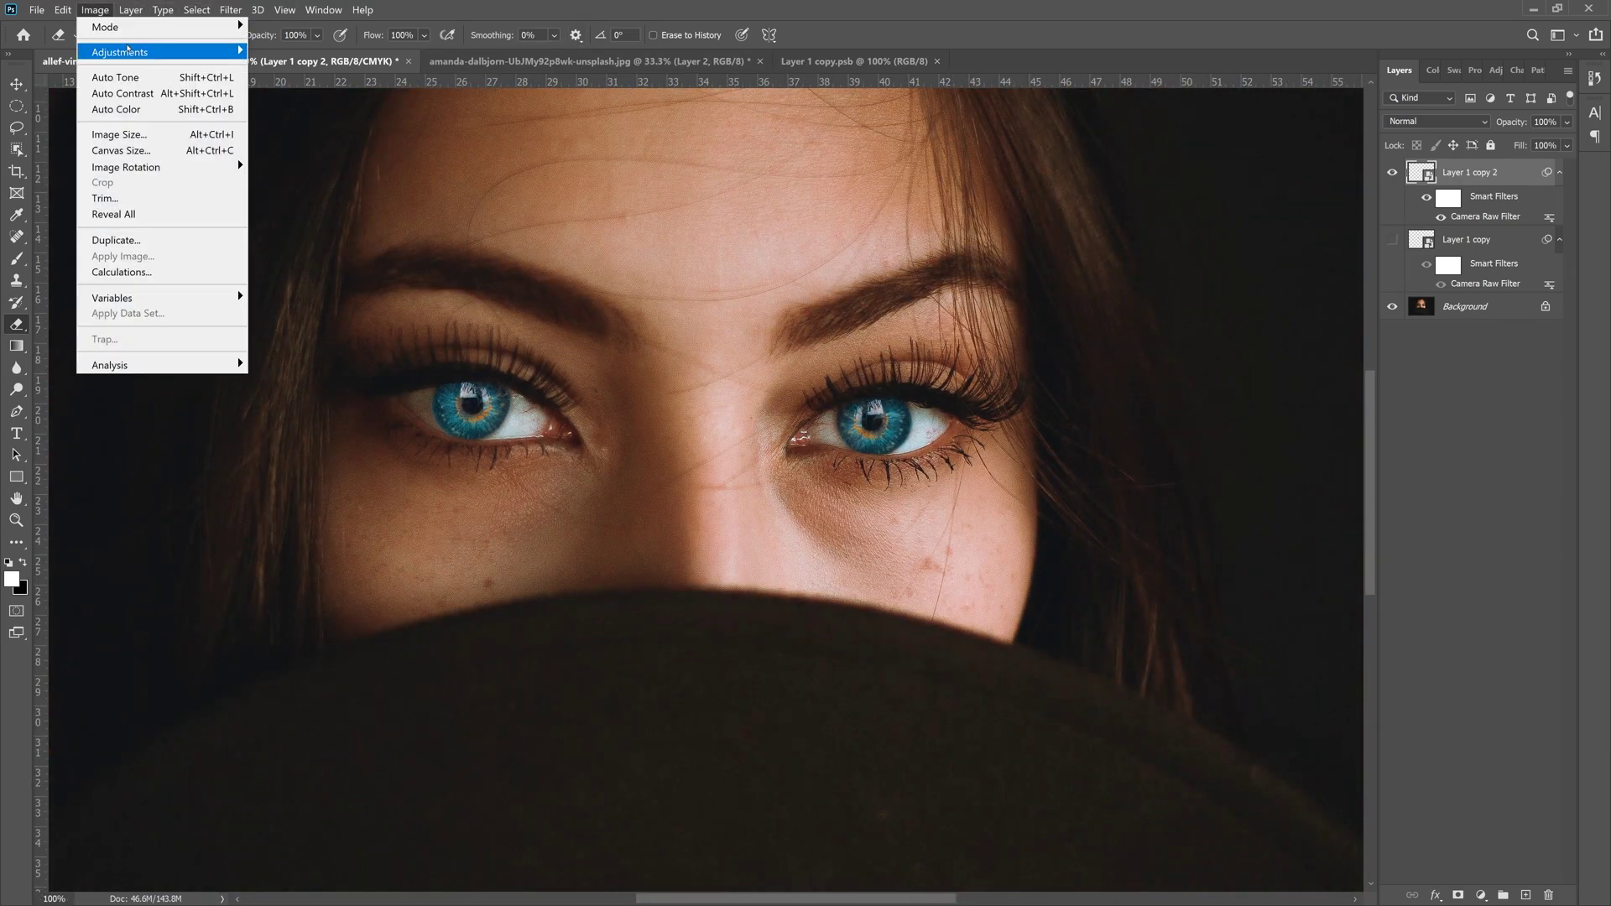
pyautogui.moveTo(205, 47)
pyautogui.click(297, 140)
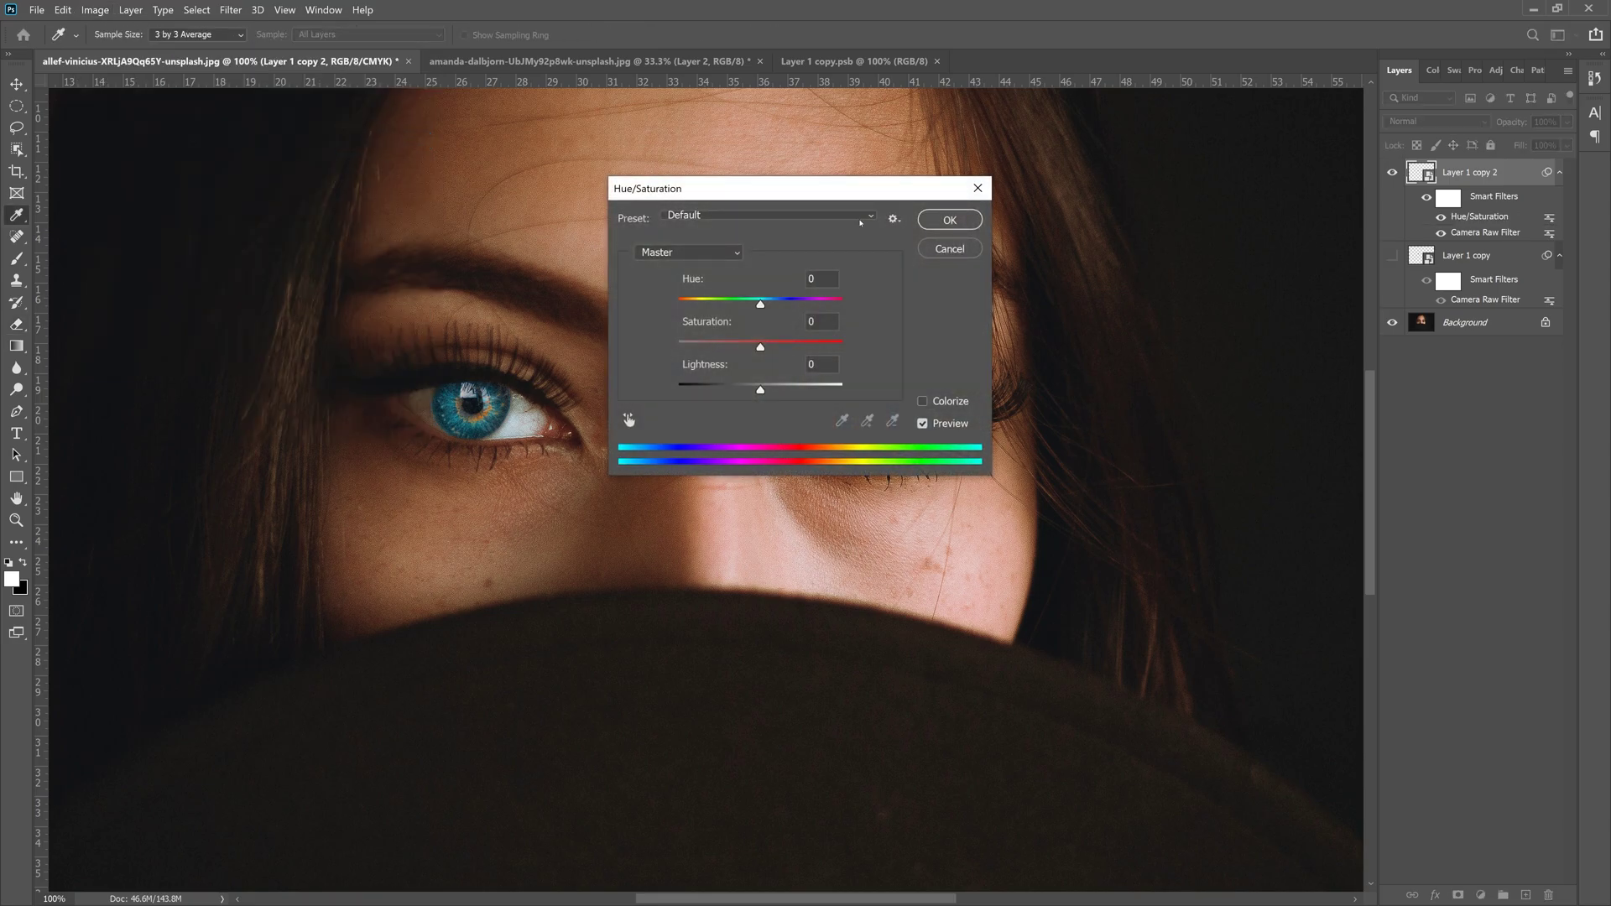
pyautogui.moveTo(851, 187); pyautogui.dragTo(1028, 538)
pyautogui.moveTo(934, 638)
pyautogui.mouseDown()
pyautogui.moveTo(977, 640)
pyautogui.moveTo(938, 665)
pyautogui.mouseUp()
pyautogui.click(1123, 583)
pyautogui.press('e')
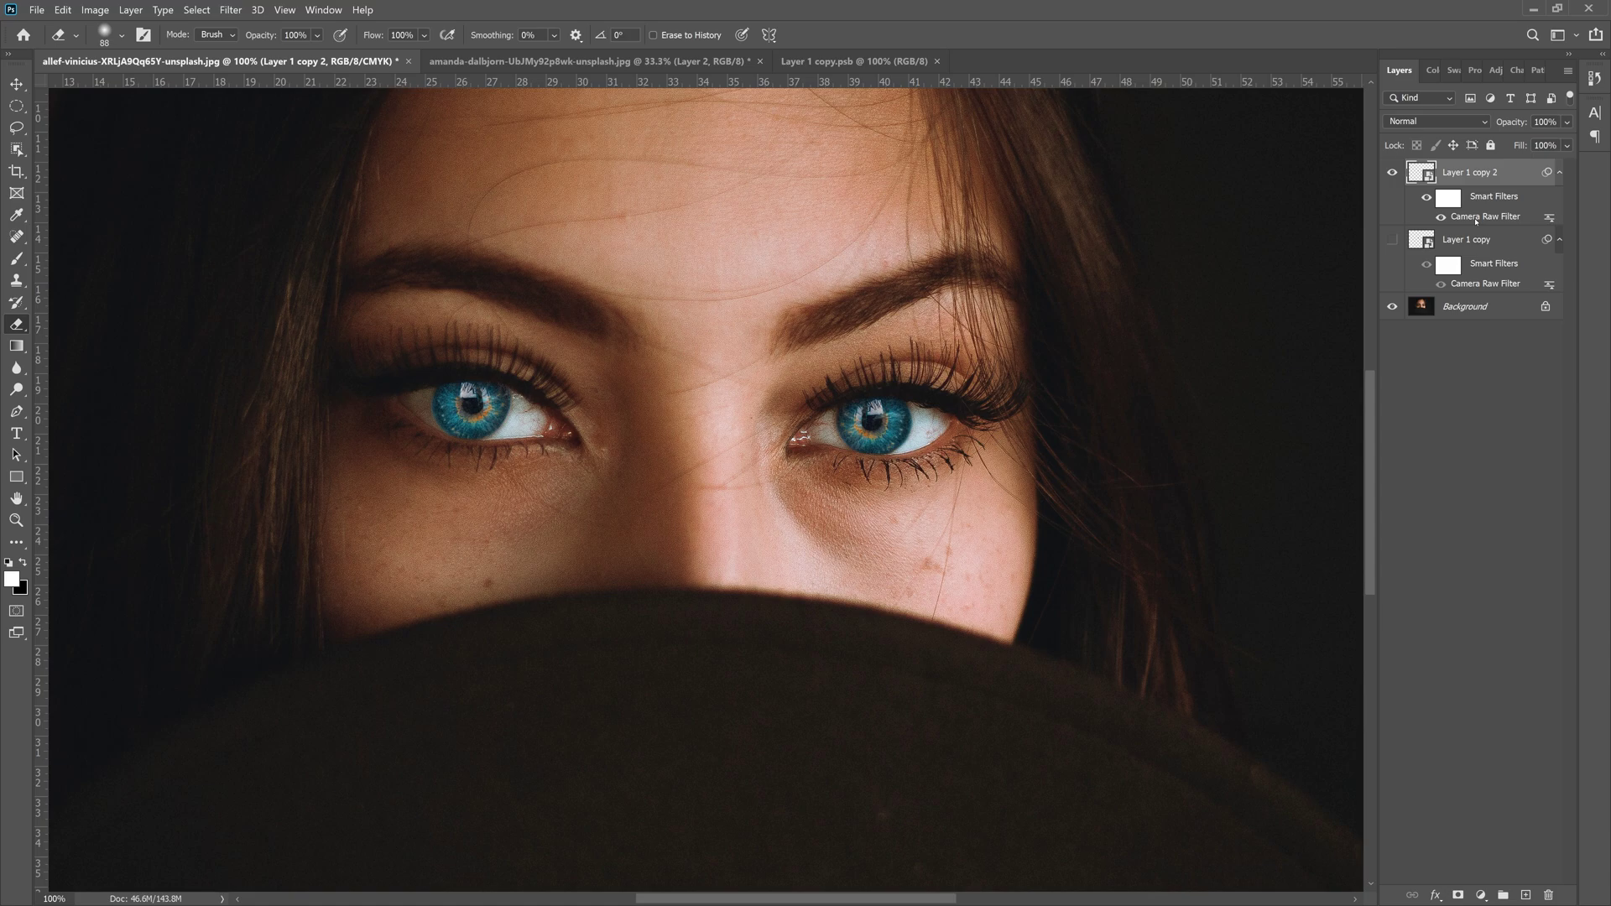
# - In the iris layer's Camera Raw HSL settings, set Blues hue to -100 and Purples hue to +28
pyautogui.doubleClick(1475, 218)
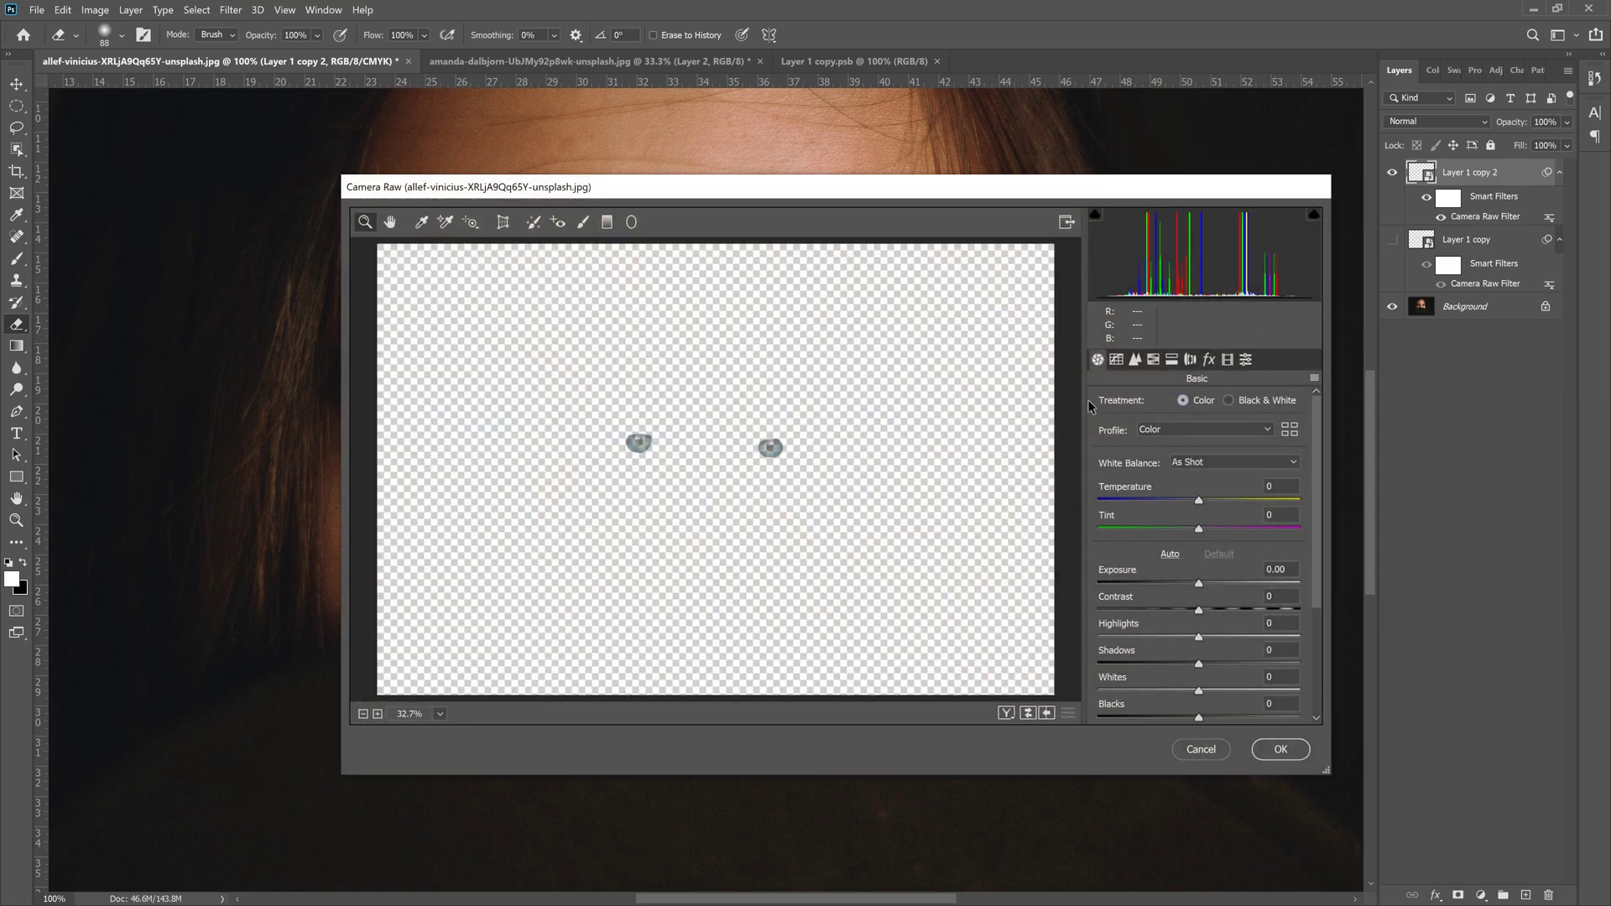
pyautogui.click(1155, 360)
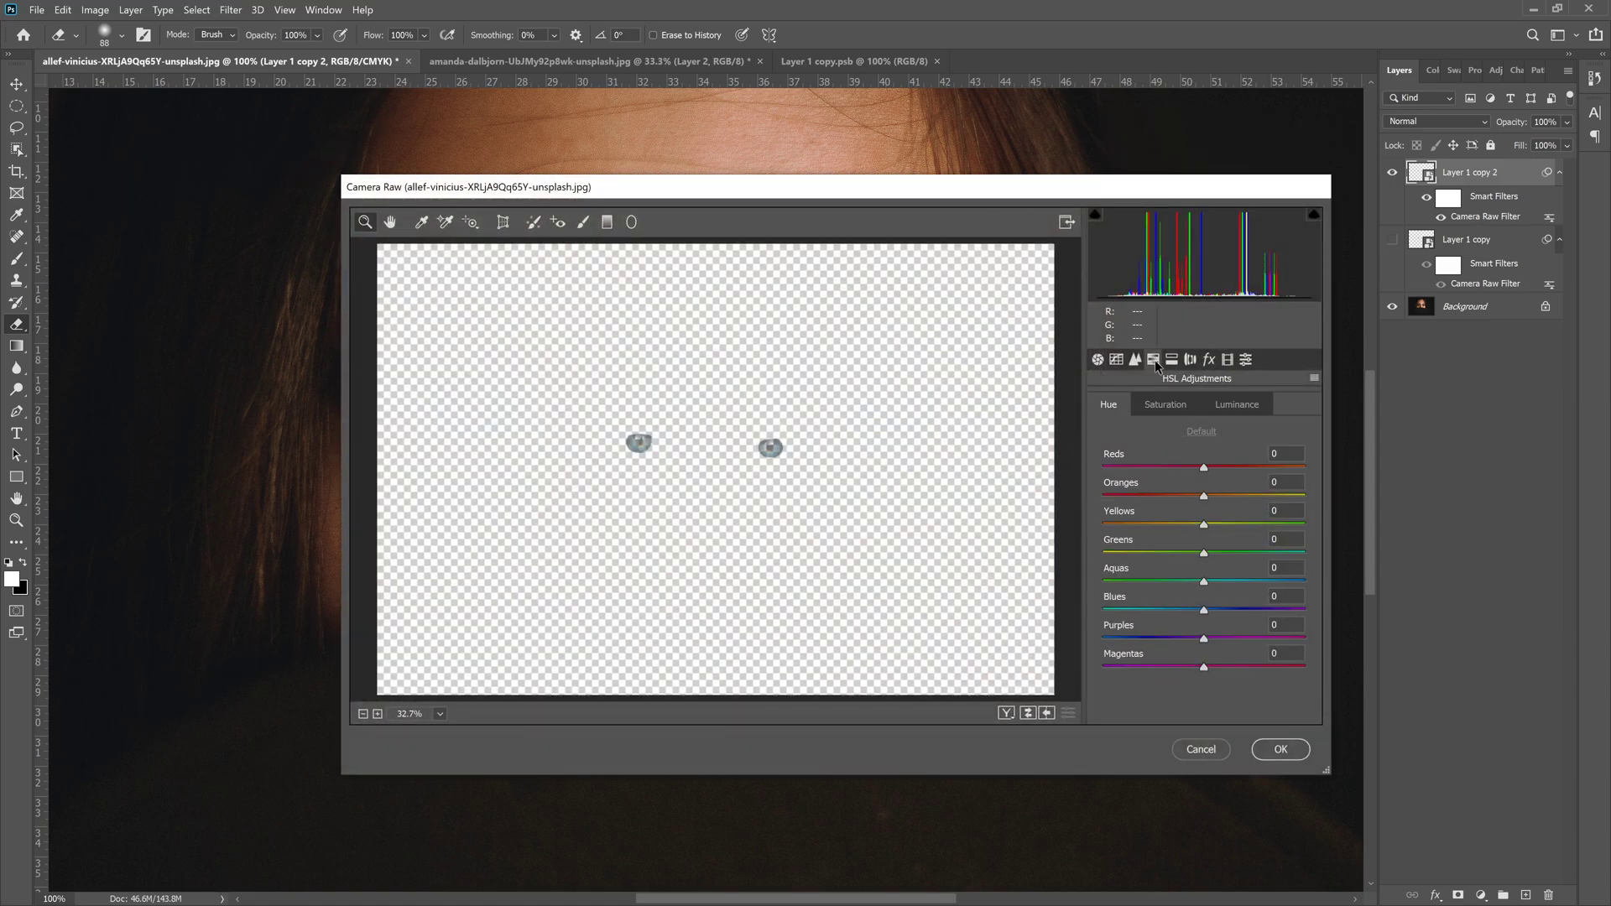
pyautogui.click(1164, 406)
pyautogui.click(1237, 406)
pyautogui.click(1110, 405)
pyautogui.moveTo(1204, 610); pyautogui.dragTo(1075, 614)
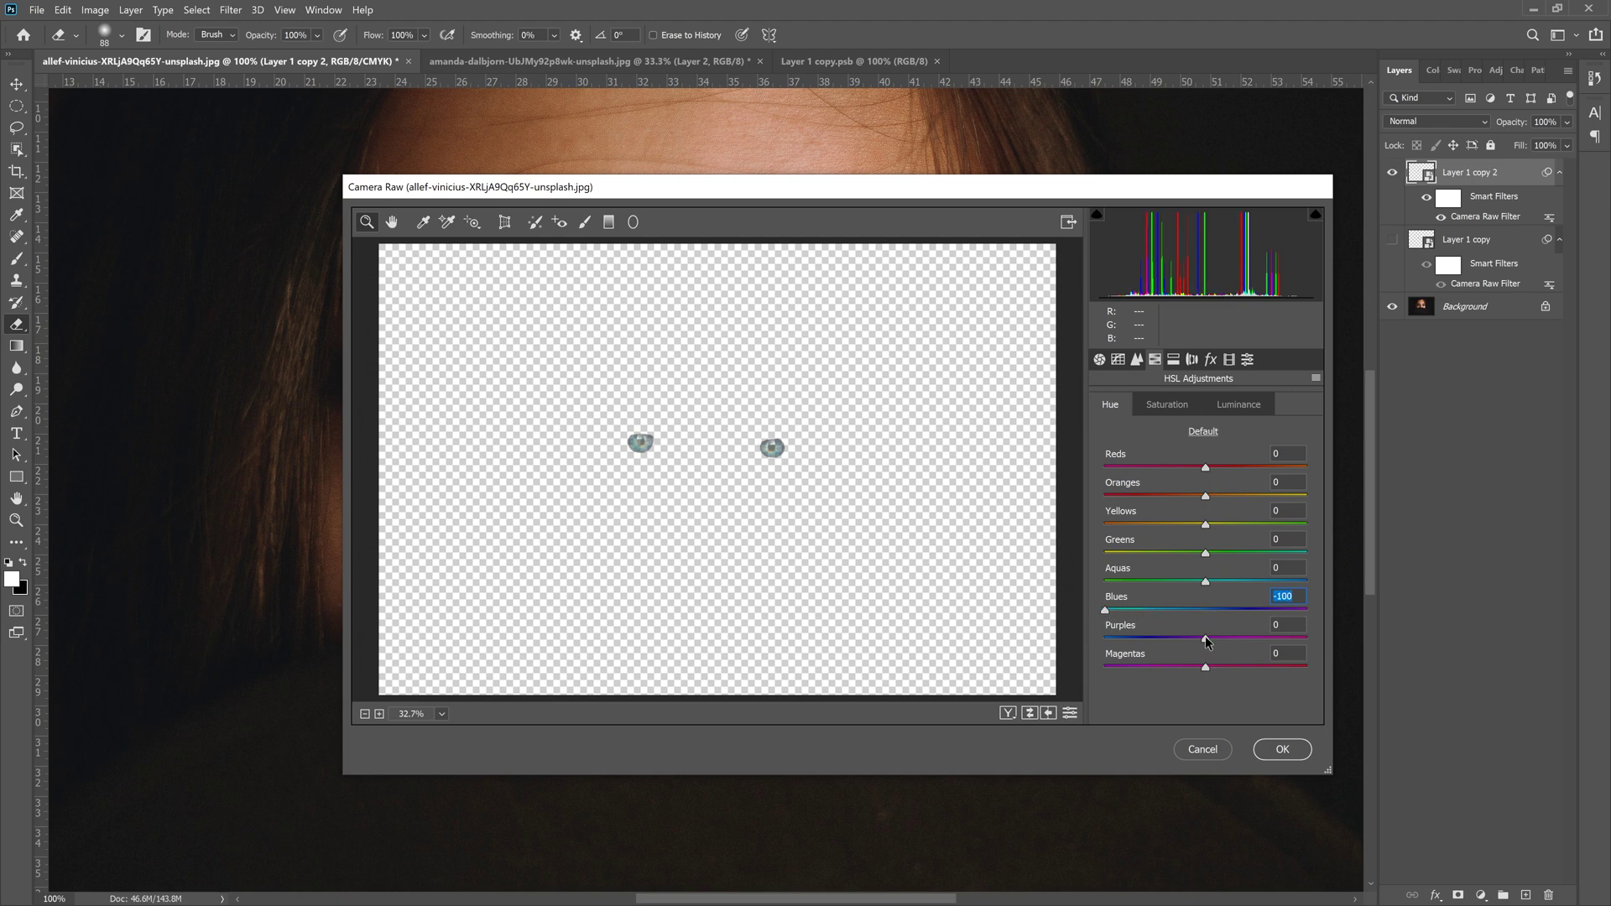
pyautogui.moveTo(1206, 639)
pyautogui.mouseDown()
pyautogui.moveTo(1077, 648)
pyautogui.moveTo(1234, 648)
pyautogui.mouseUp()
# - Raise the Blues saturation to +92 and apply the aqua-green shift
pyautogui.click(1168, 404)
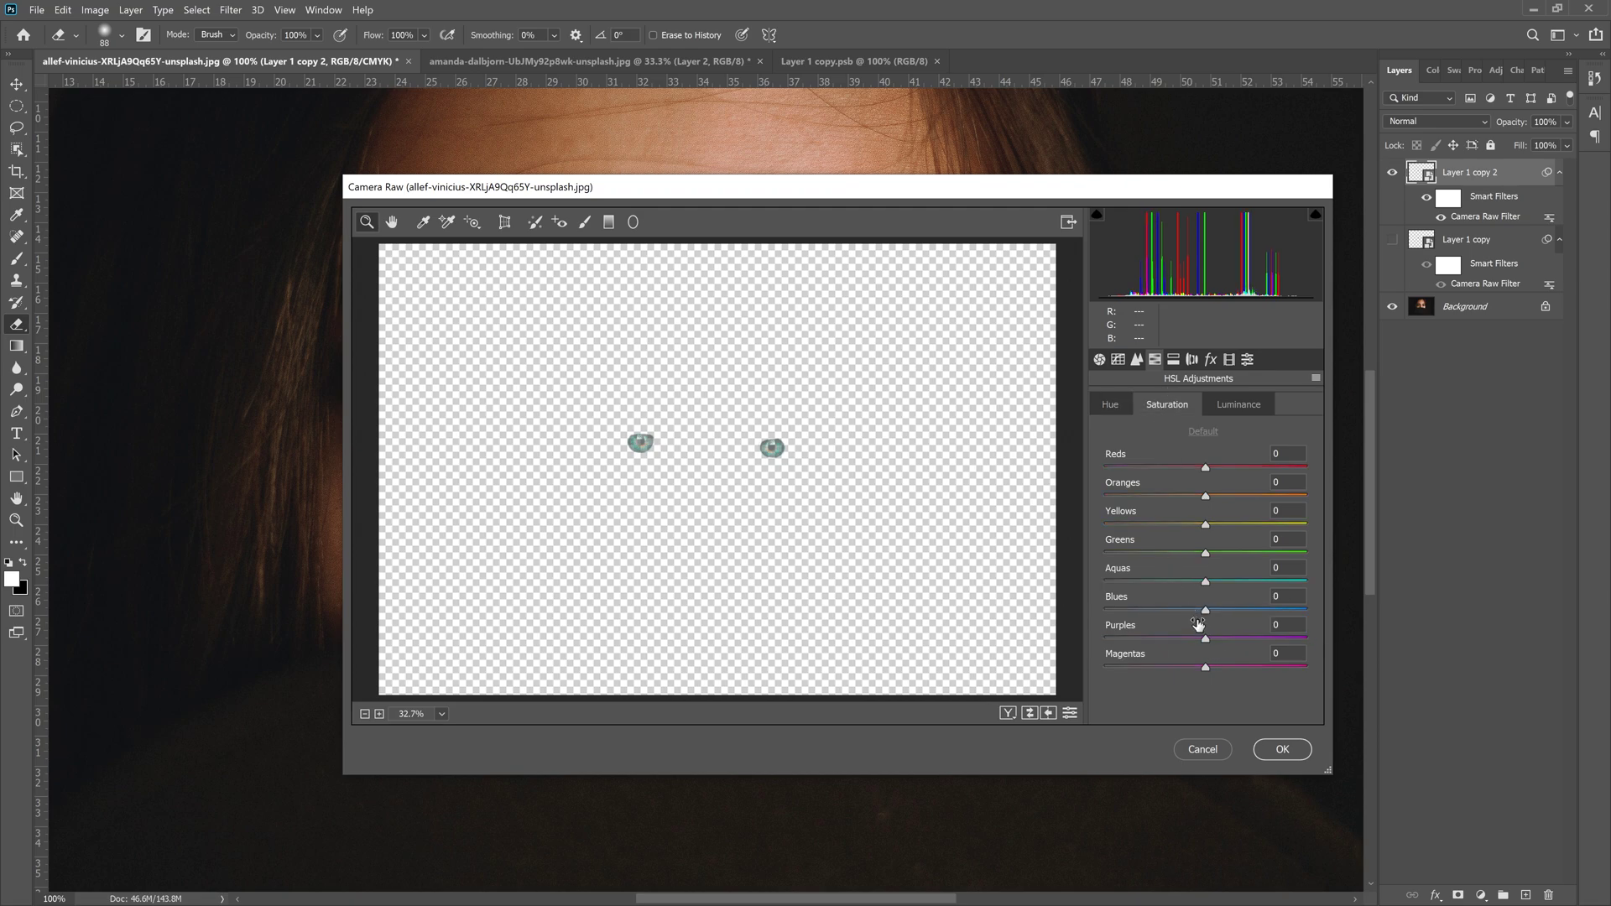
pyautogui.moveTo(1206, 610); pyautogui.dragTo(1298, 609)
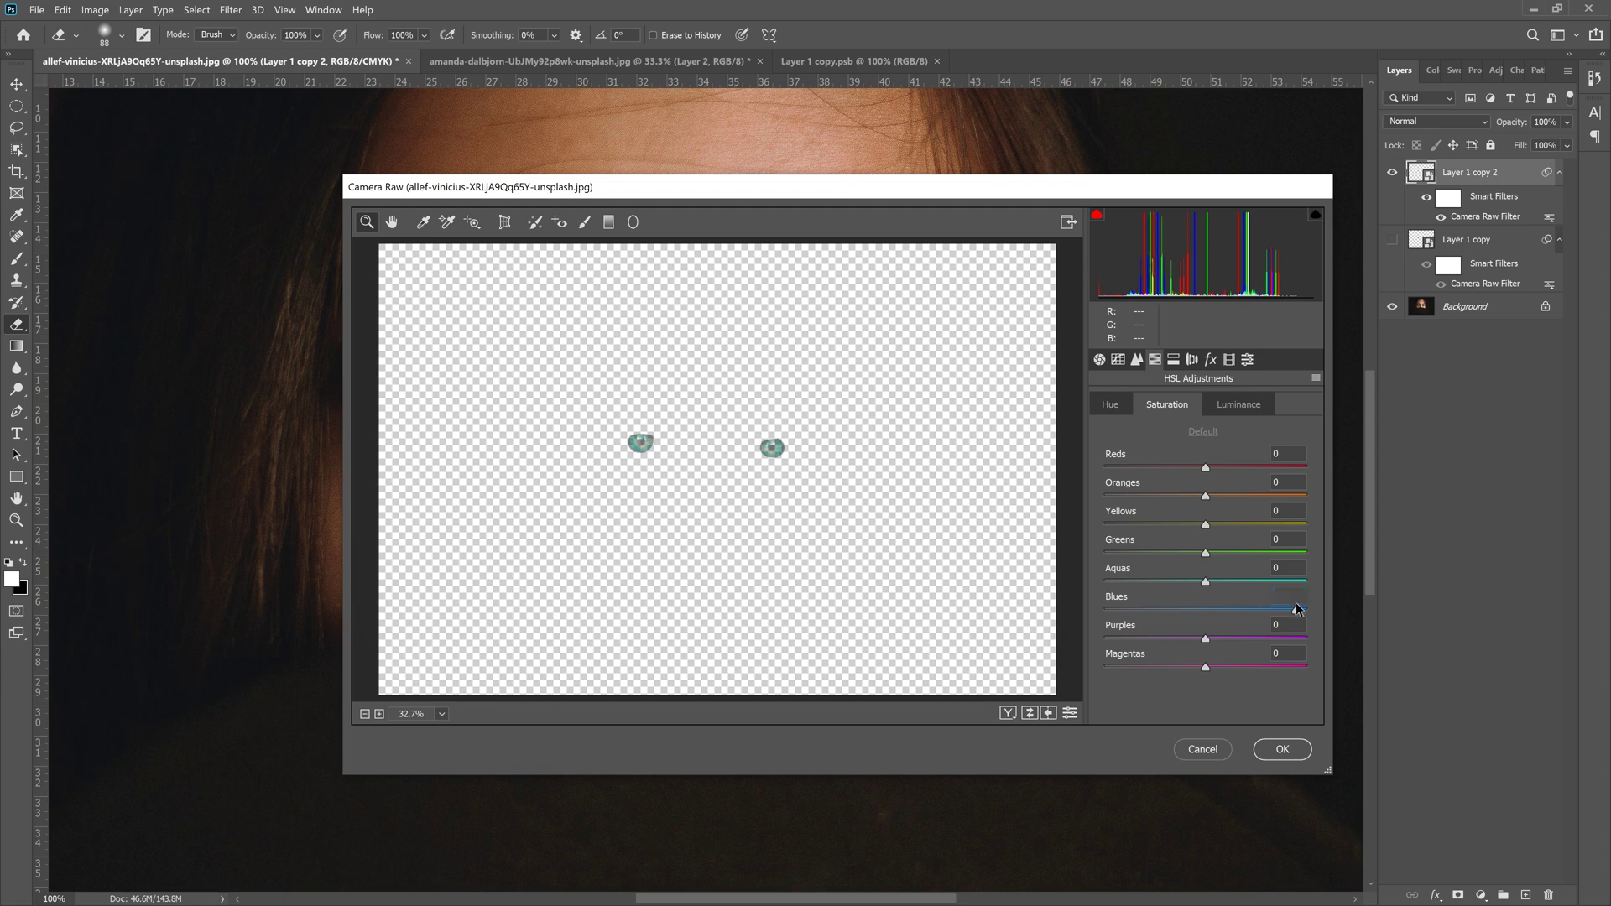
pyautogui.click(1287, 749)
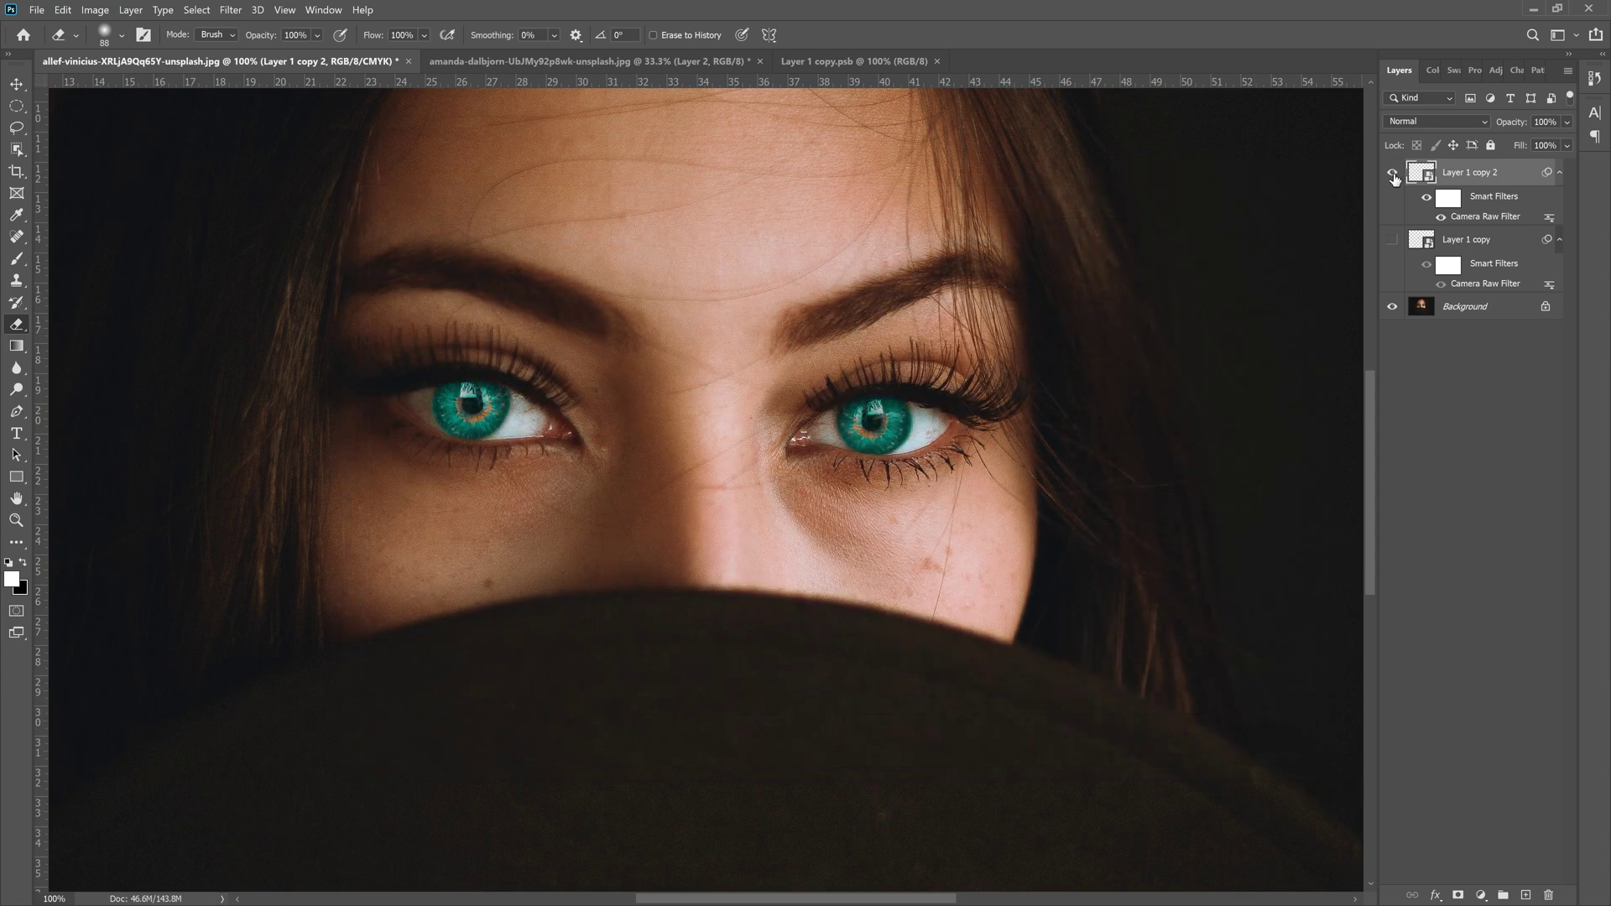
pyautogui.hotkey('ctrl', '-')
pyautogui.hotkey('ctrl', '-')
pyautogui.hotkey('ctrl', '-')
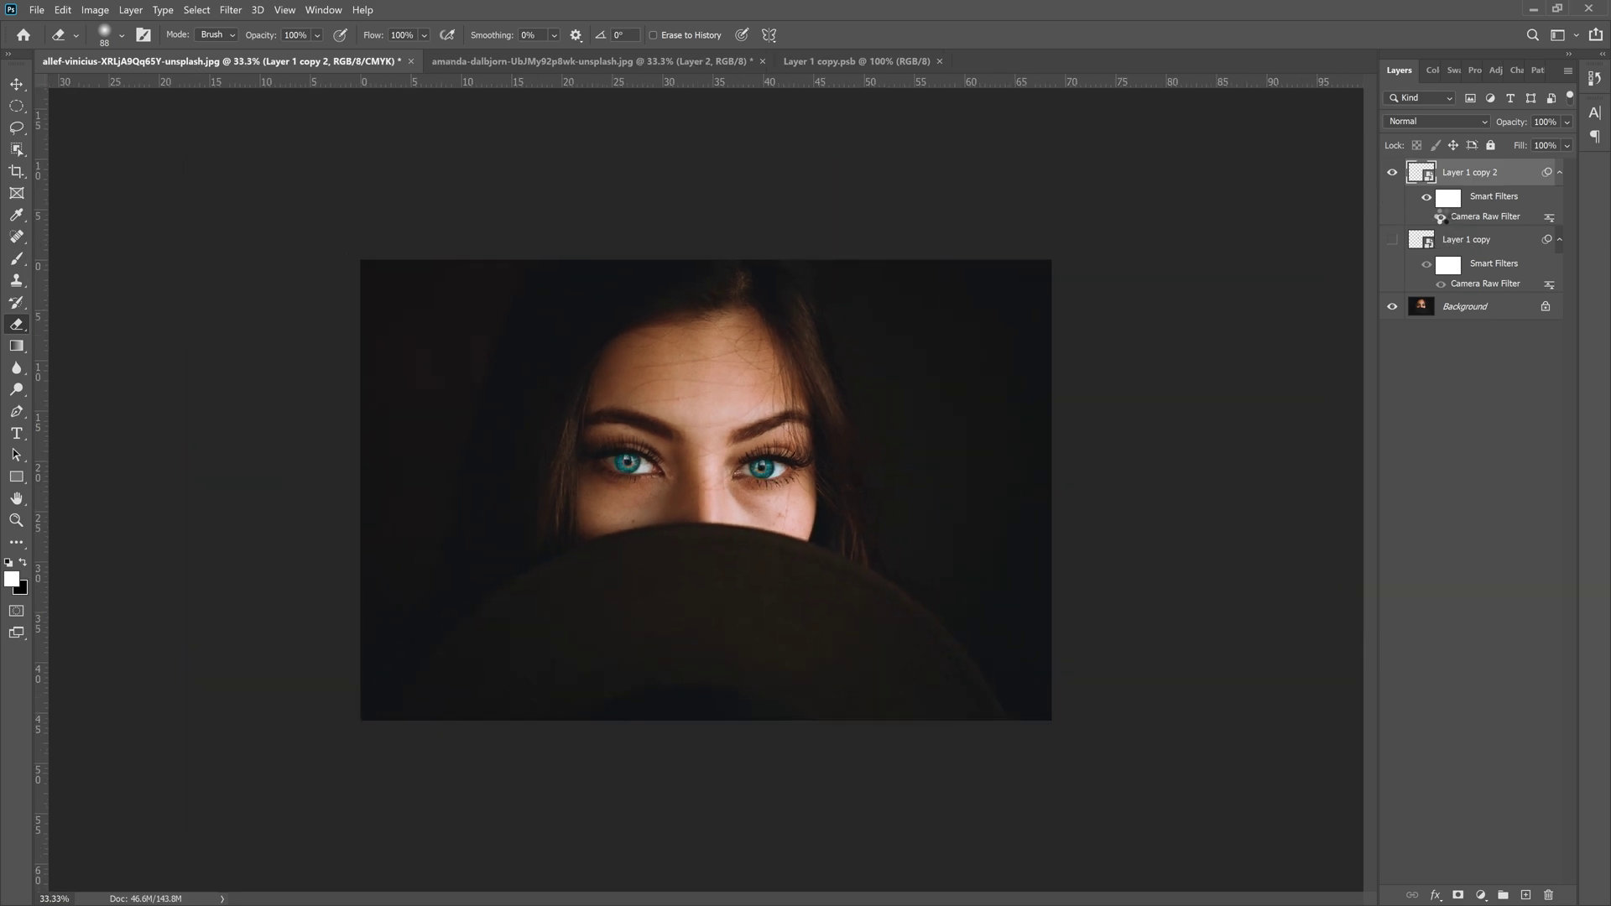
pyautogui.click(1442, 217)
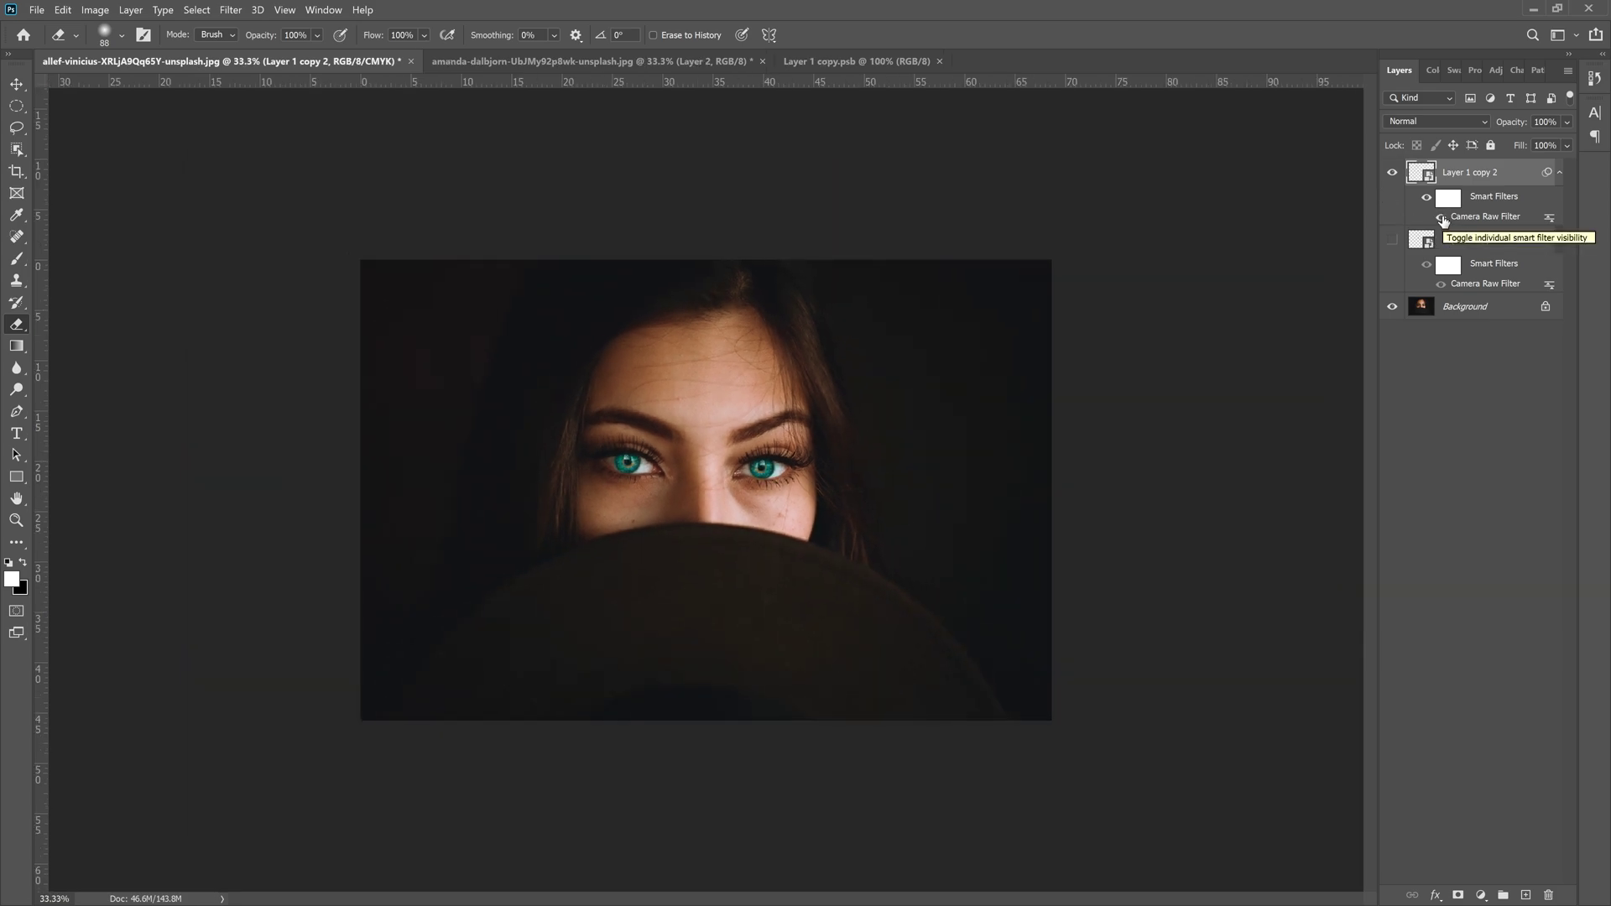